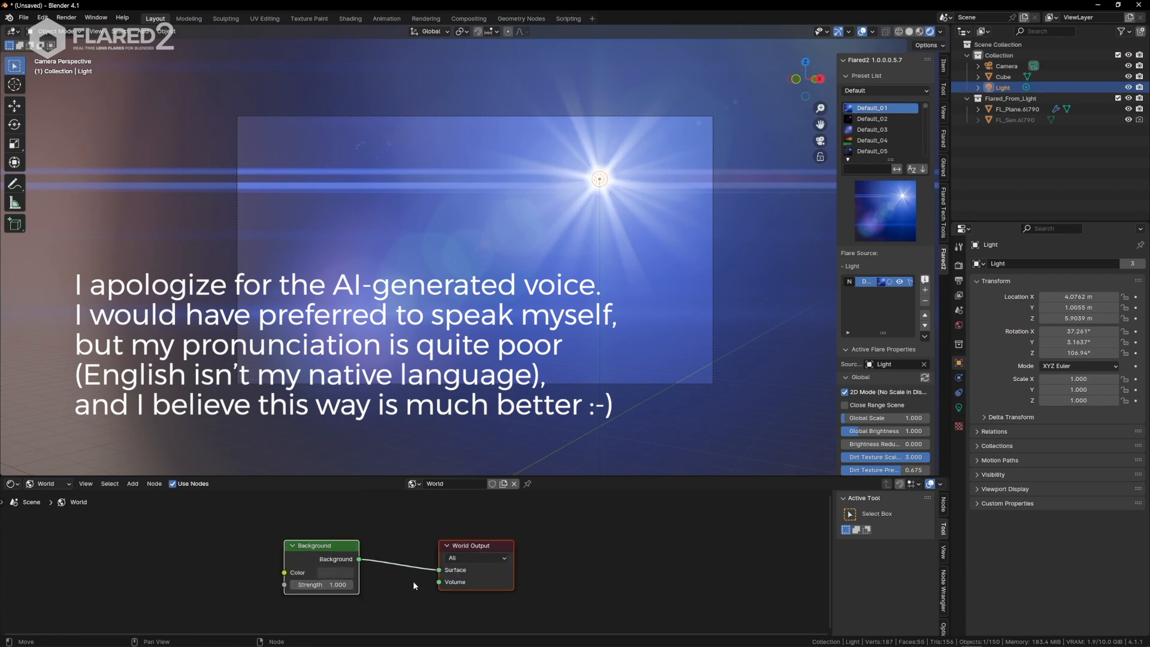
Step: Set the world Background node's strength to 0, and enlarge the 3D viewport and widen its sidebar
{"action": "left_click_drag", "start_coordinate": [282, 594], "coordinate": [233, 595]}
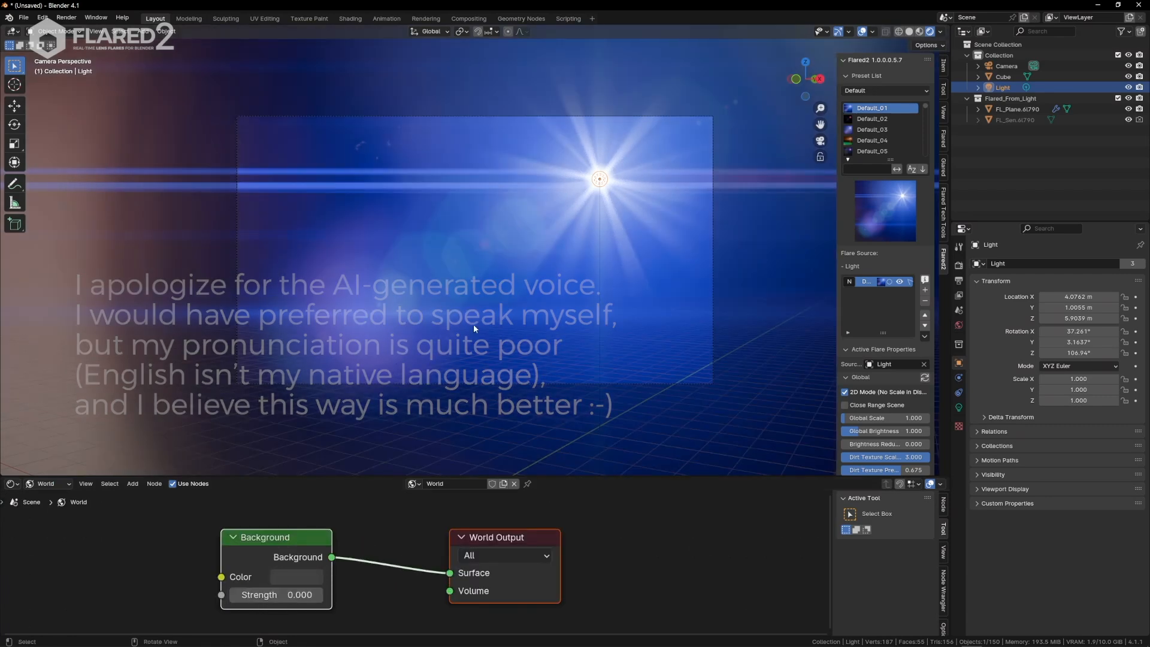
{"action": "left_click_drag", "start_coordinate": [78, 473], "coordinate": [79, 594]}
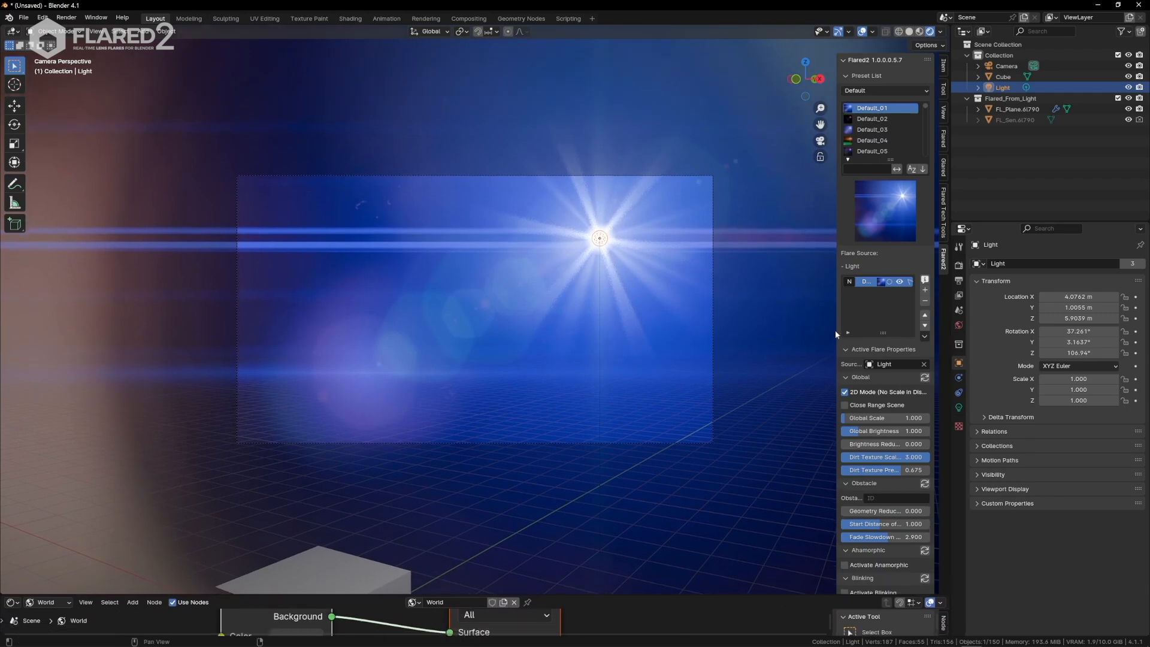
{"action": "left_click_drag", "start_coordinate": [837, 329], "coordinate": [778, 327]}
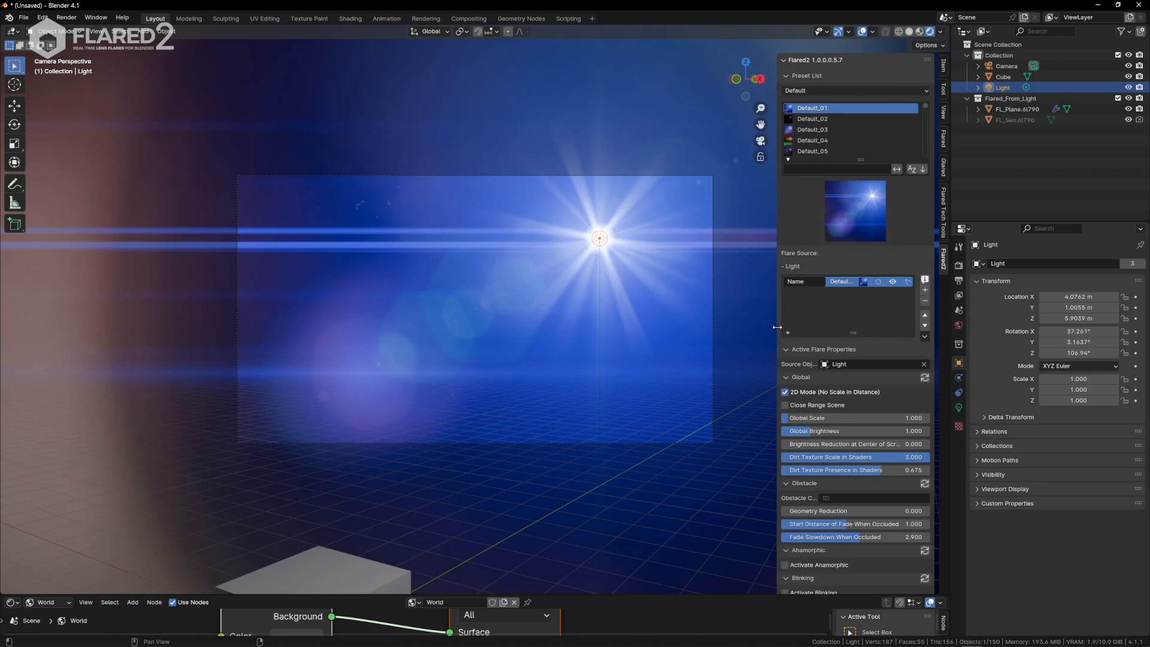
Step: Look through the active flare's property categories, from Global down to Lens Dirt
{"action": "left_click_drag", "start_coordinate": [934, 174], "coordinate": [926, 577]}
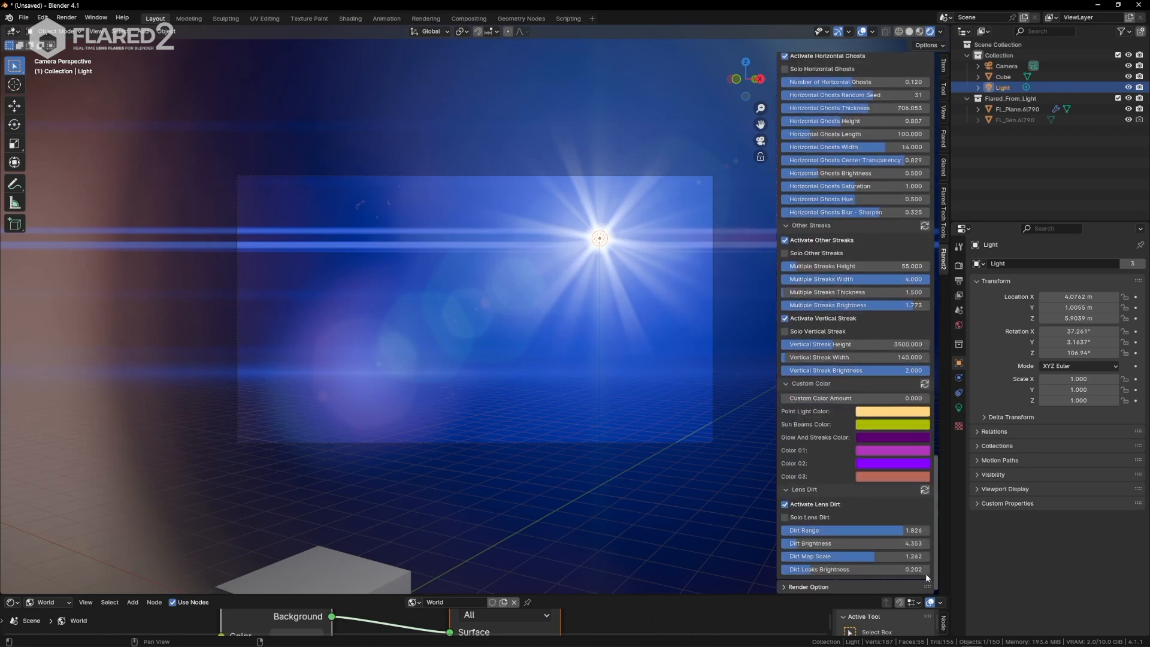
{"action": "scroll", "coordinate": [882, 359], "scroll_direction": "up", "scroll_amount": 20}
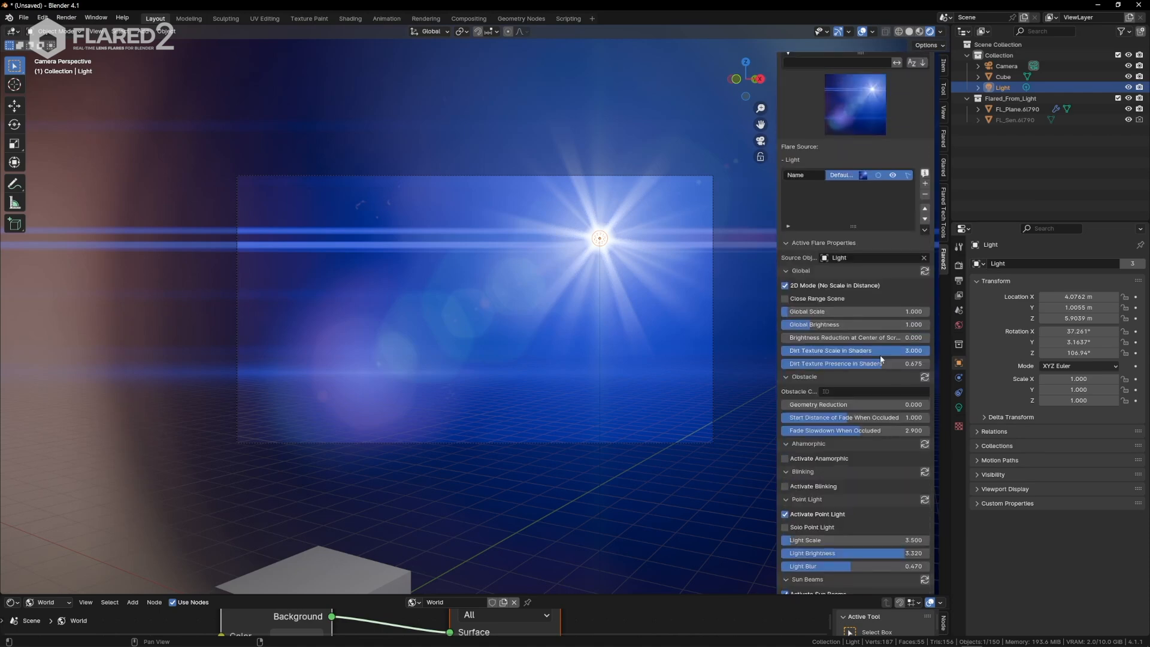
{"action": "scroll", "coordinate": [878, 465], "scroll_direction": "down", "scroll_amount": 2}
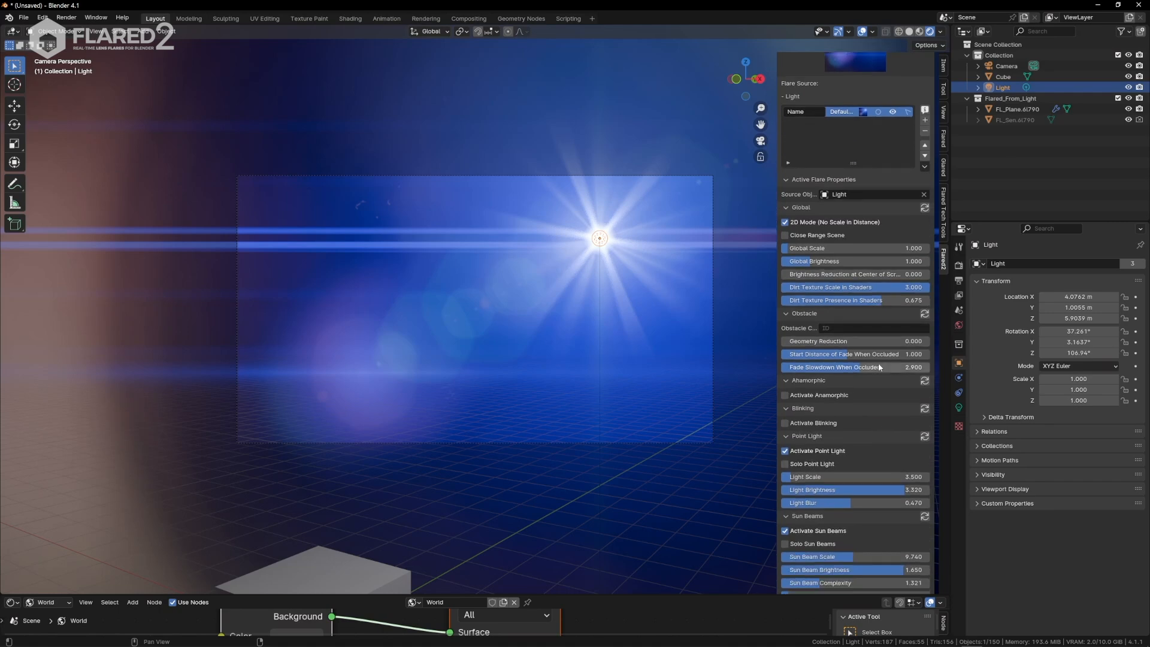
{"action": "scroll", "coordinate": [838, 449], "scroll_direction": "down", "scroll_amount": 4}
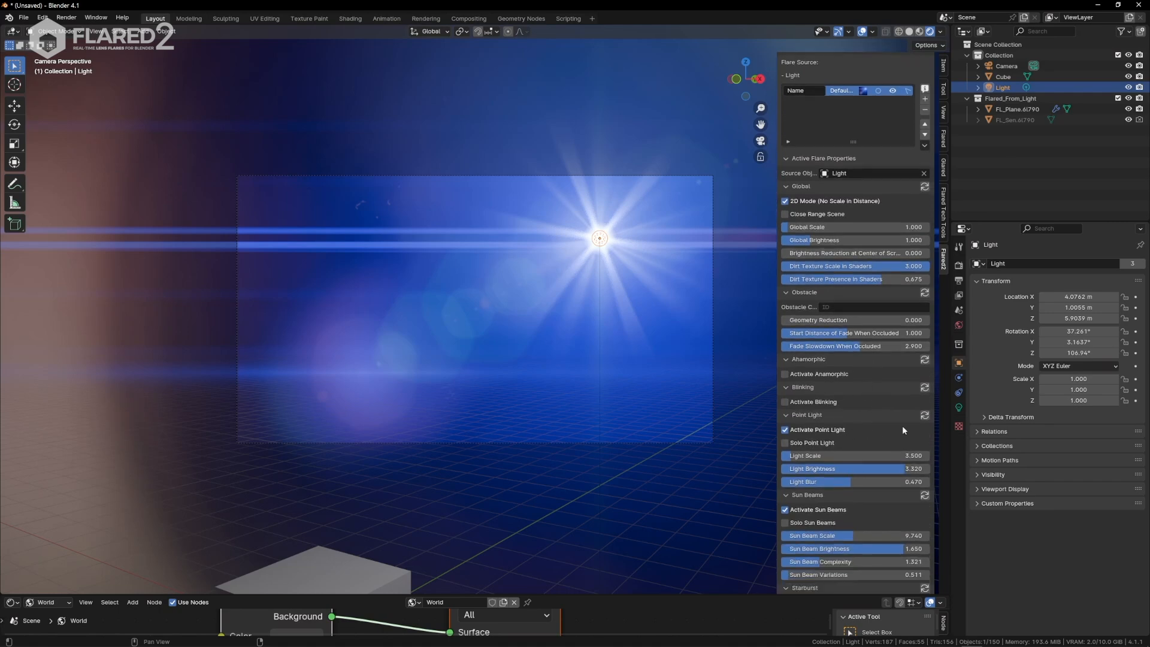
{"action": "scroll", "coordinate": [892, 402], "scroll_direction": "down", "scroll_amount": 3}
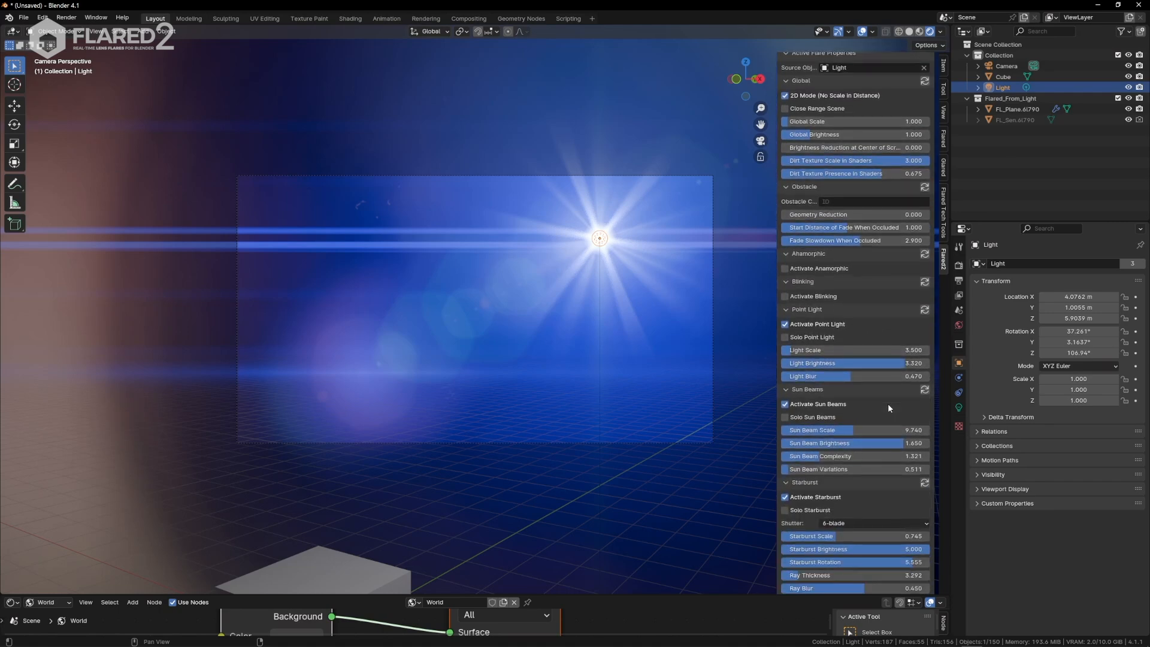
{"action": "scroll", "coordinate": [888, 397], "scroll_direction": "down", "scroll_amount": 2}
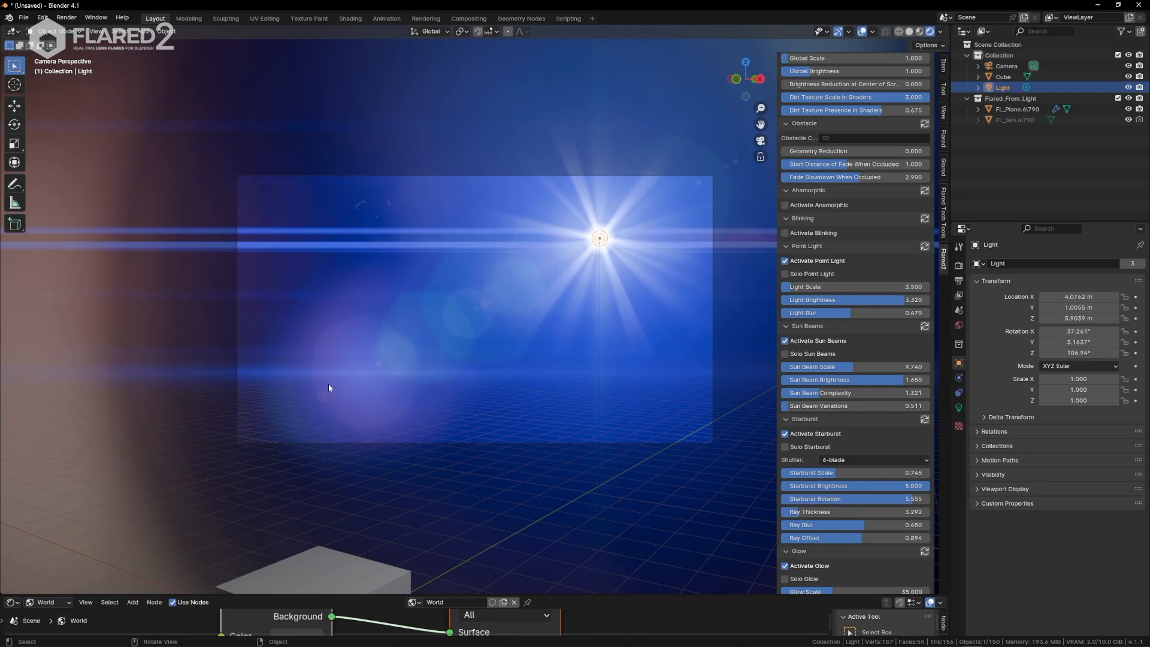
Step: Open the options for copying properties from the active to the selected flares, toggle a few categories, and cancel
{"action": "scroll", "coordinate": [856, 335], "scroll_direction": "up", "scroll_amount": 15}
{"action": "left_click", "coordinate": [925, 336]}
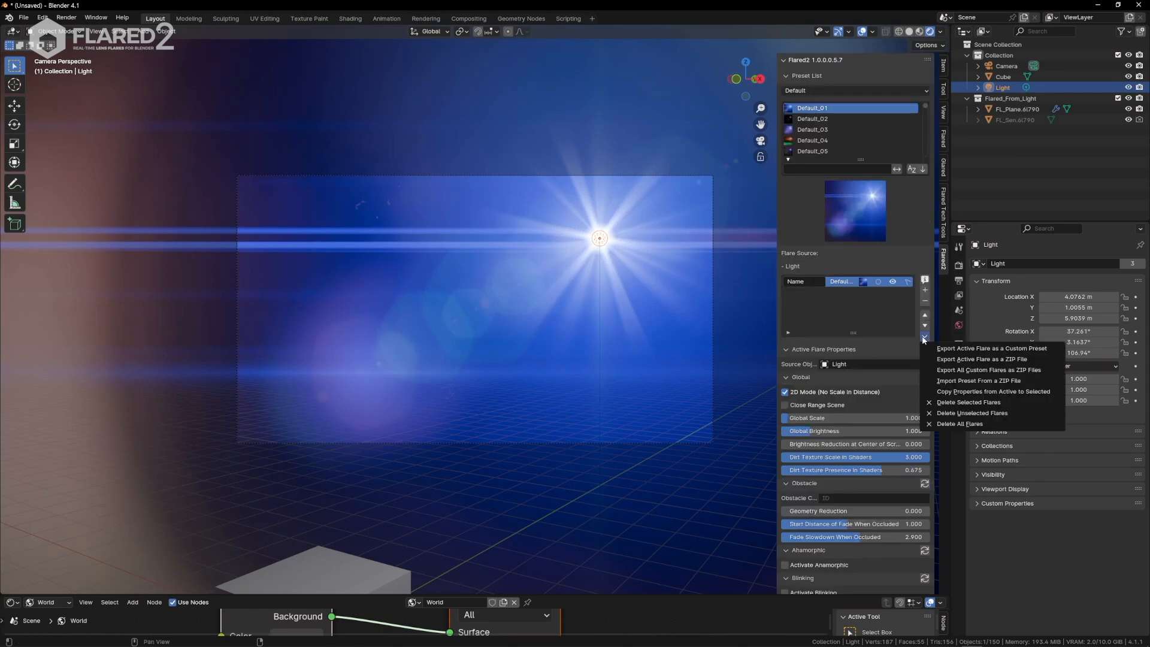
{"action": "left_click", "coordinate": [971, 393]}
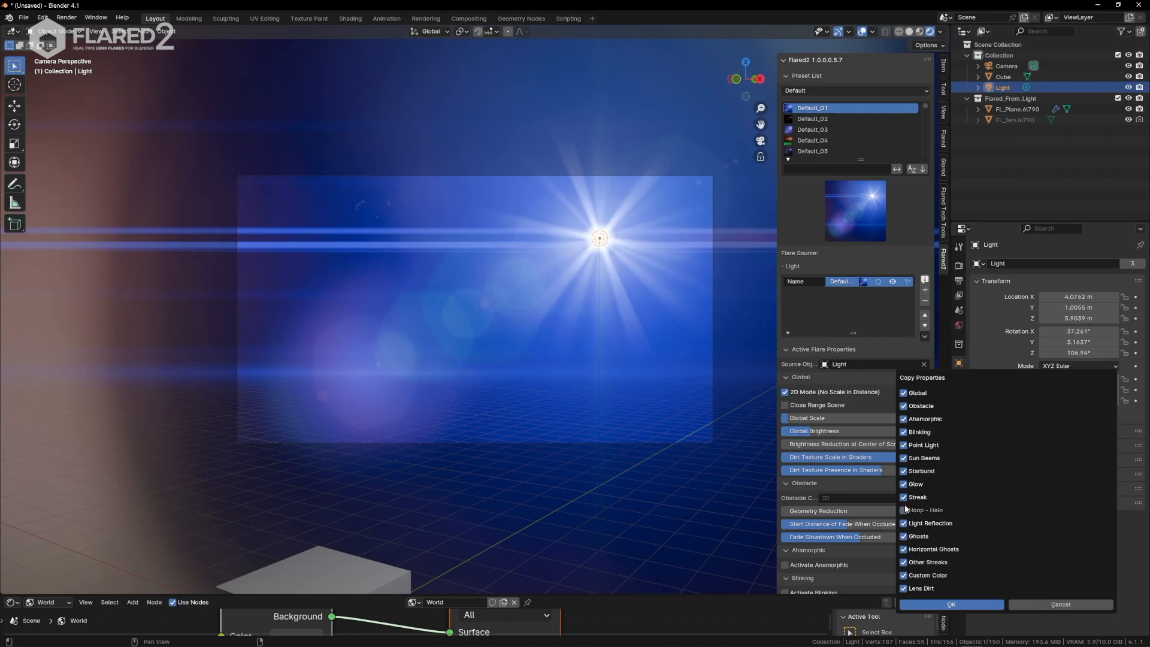
{"action": "left_click", "coordinate": [903, 483]}
{"action": "left_click", "coordinate": [903, 445]}
{"action": "left_click", "coordinate": [903, 562]}
{"action": "left_click", "coordinate": [1063, 606]}
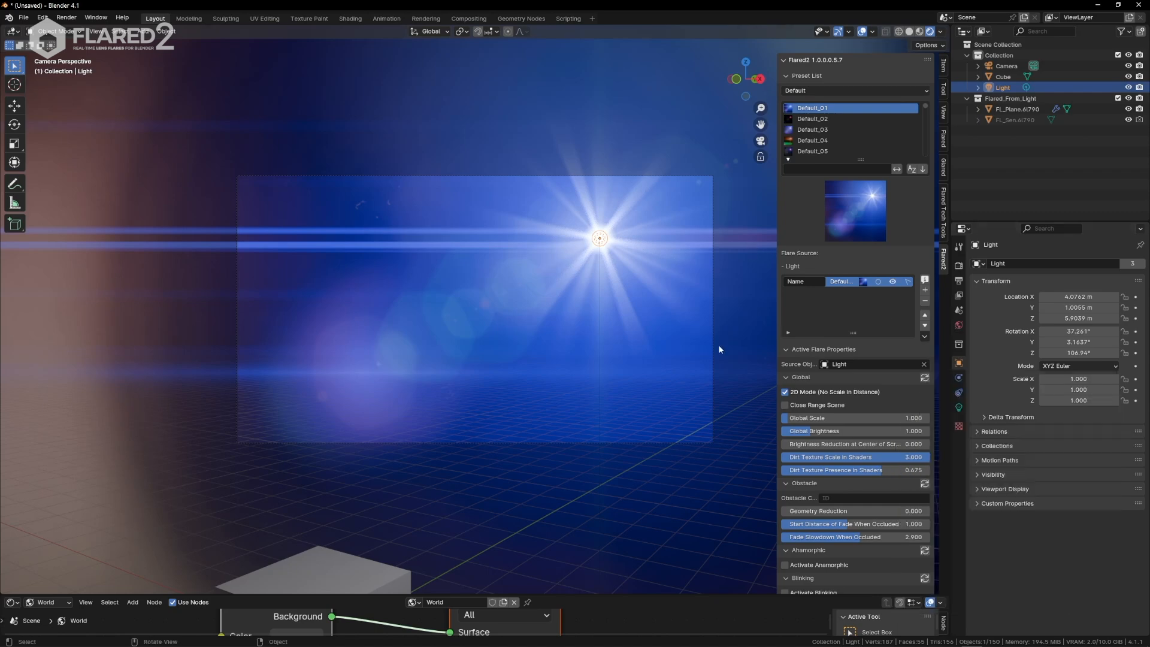
Step: Collapse Active Flare Properties and all of the flare's categories from Global to Lens Dirt
{"action": "scroll", "coordinate": [843, 405], "scroll_direction": "down", "scroll_amount": 4}
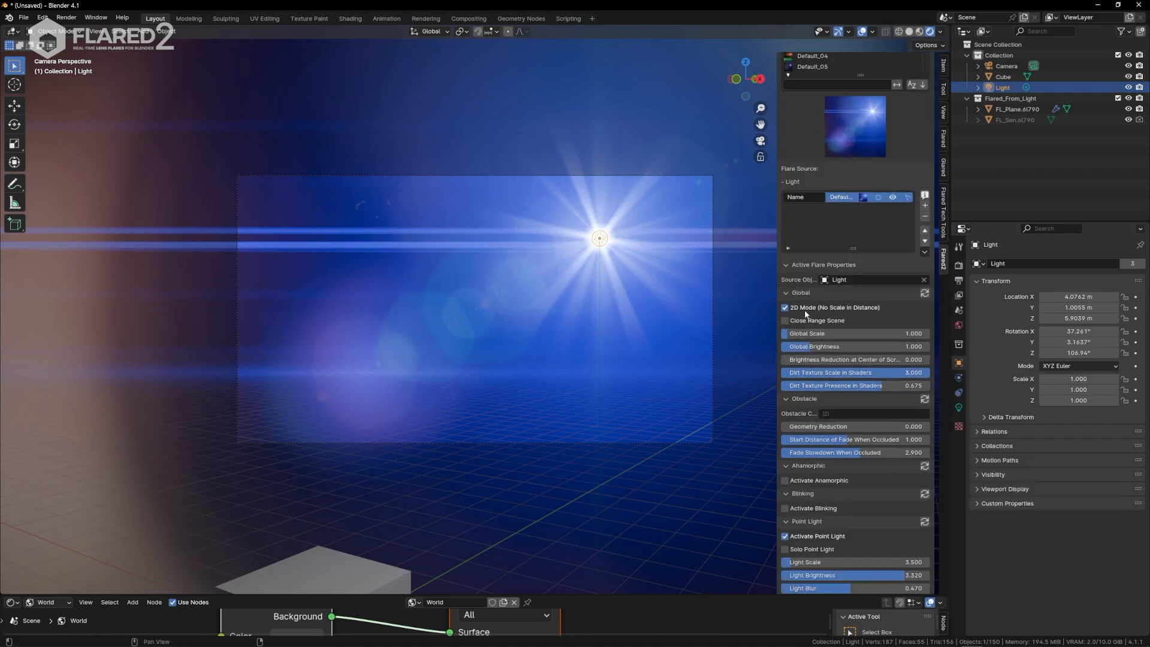
{"action": "scroll", "coordinate": [884, 395], "scroll_direction": "down", "scroll_amount": 8}
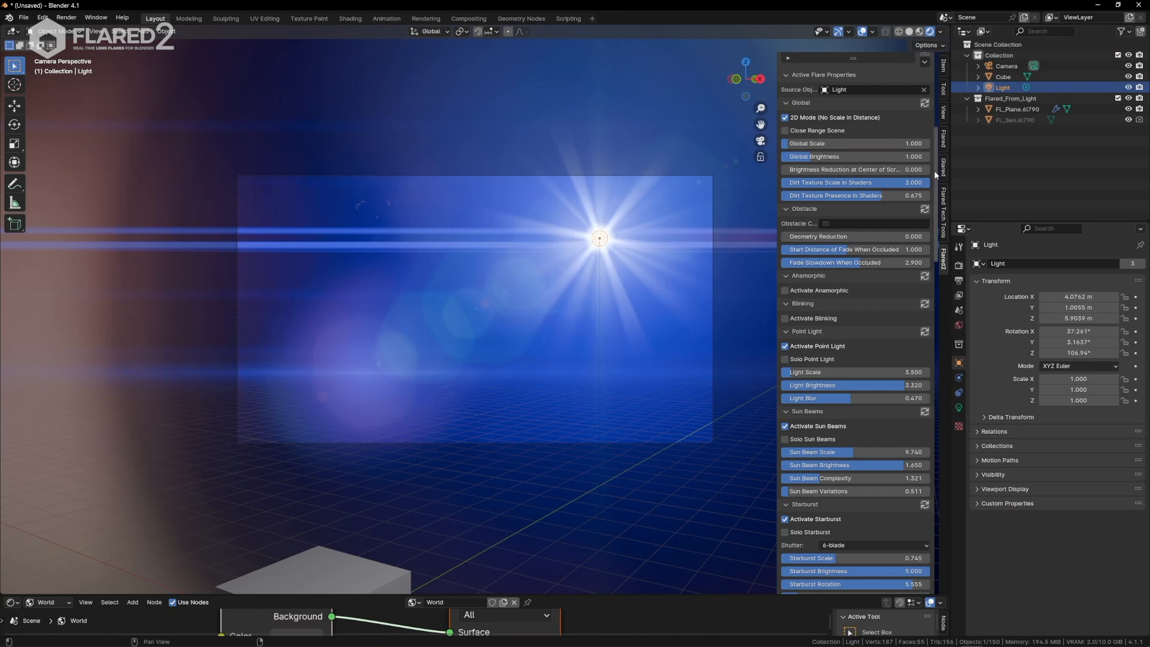
{"action": "left_click_drag", "start_coordinate": [935, 175], "coordinate": [1006, 99]}
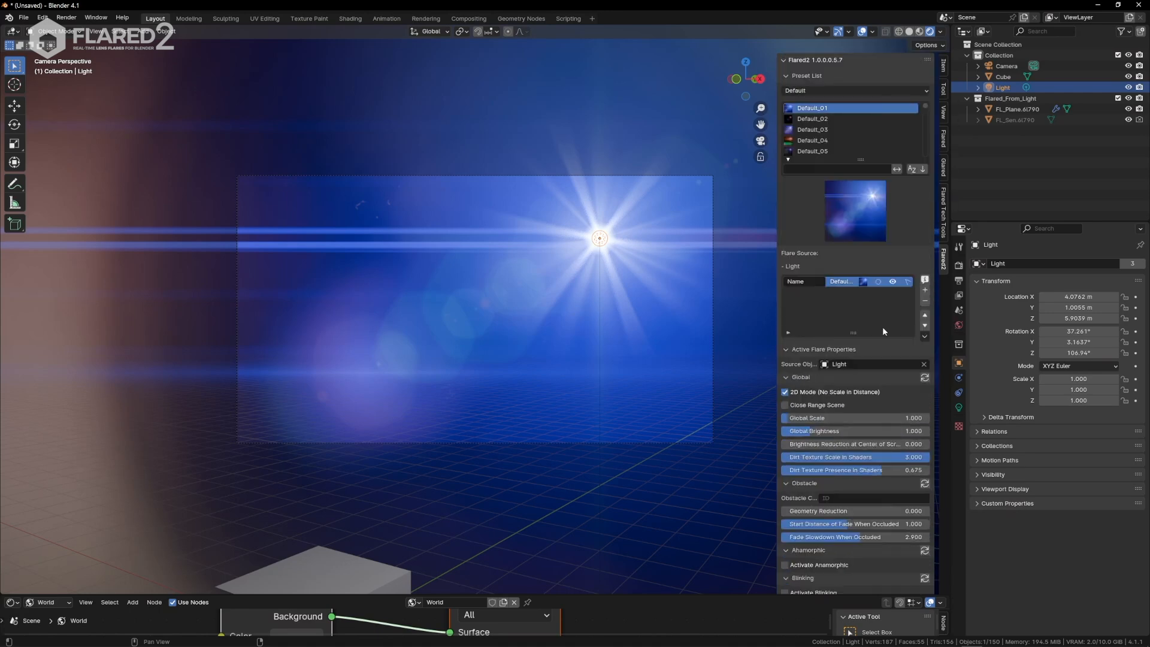
{"action": "left_click", "coordinate": [786, 350]}
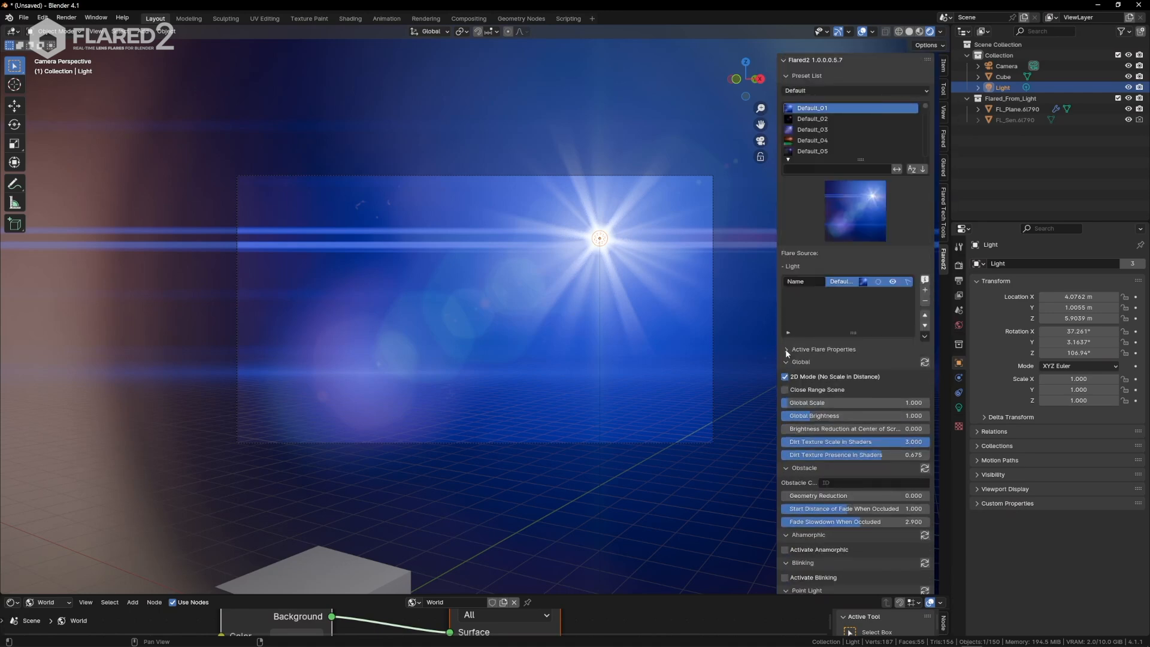
{"action": "left_click_drag", "start_coordinate": [786, 361], "coordinate": [786, 566]}
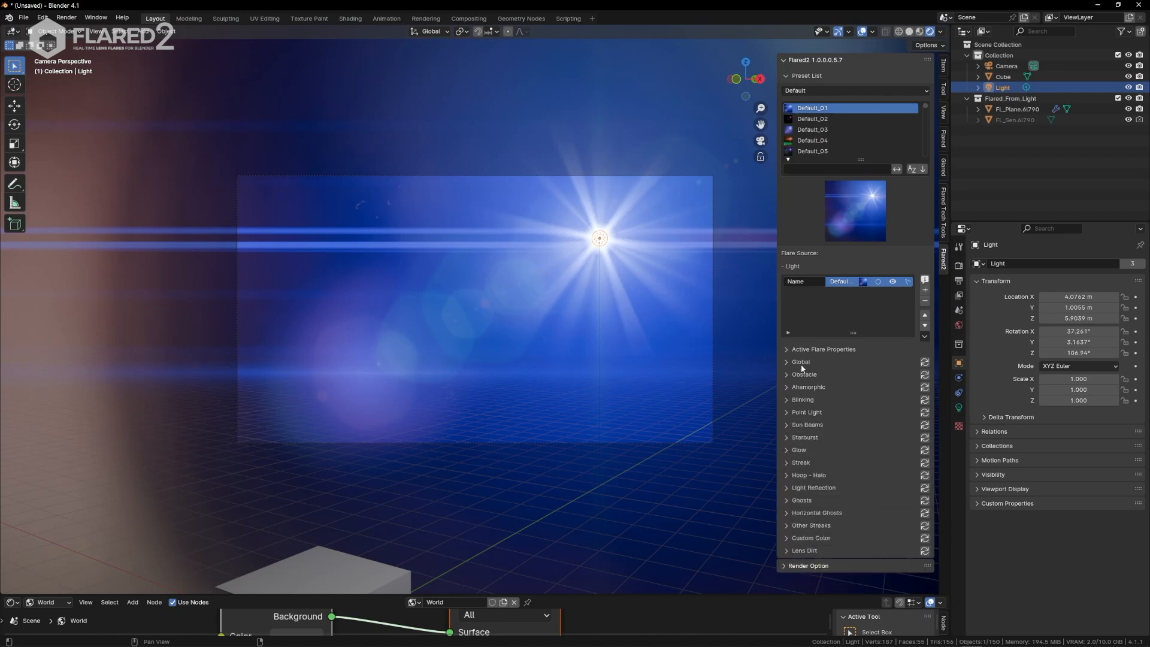
Step: Expand Active Flare Properties, Global and Obstacle, keeping the categories from Anamorphic to Lens Dirt collapsed
{"action": "left_click", "coordinate": [788, 389]}
{"action": "left_click", "coordinate": [786, 440]}
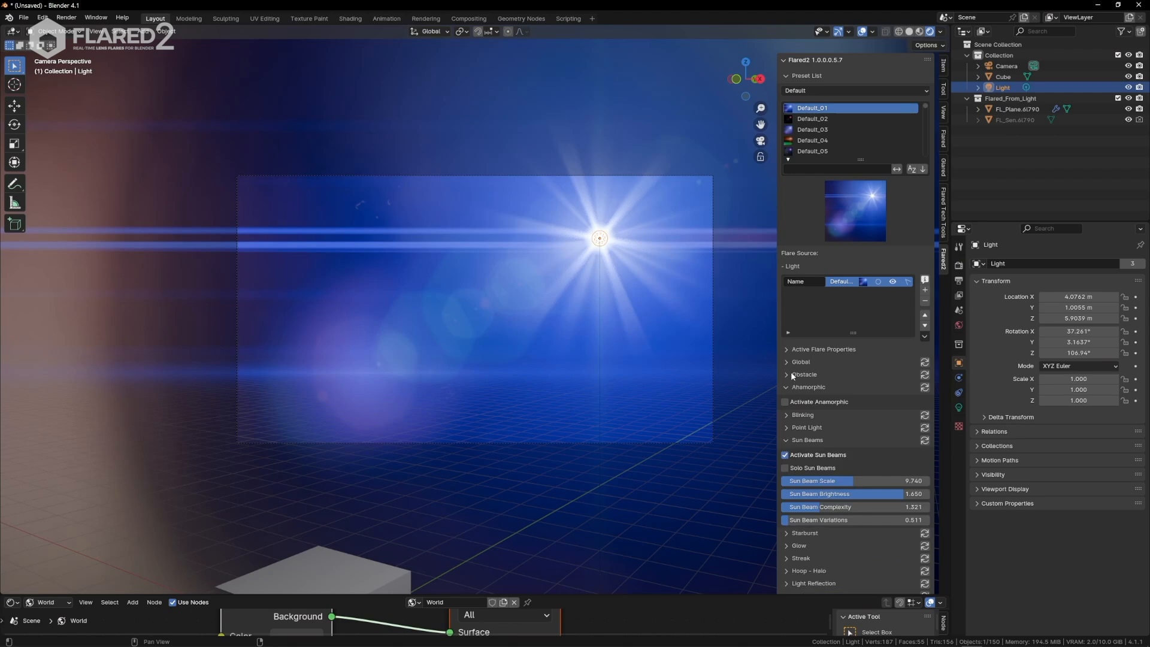
{"action": "left_click_drag", "start_coordinate": [787, 362], "coordinate": [786, 509]}
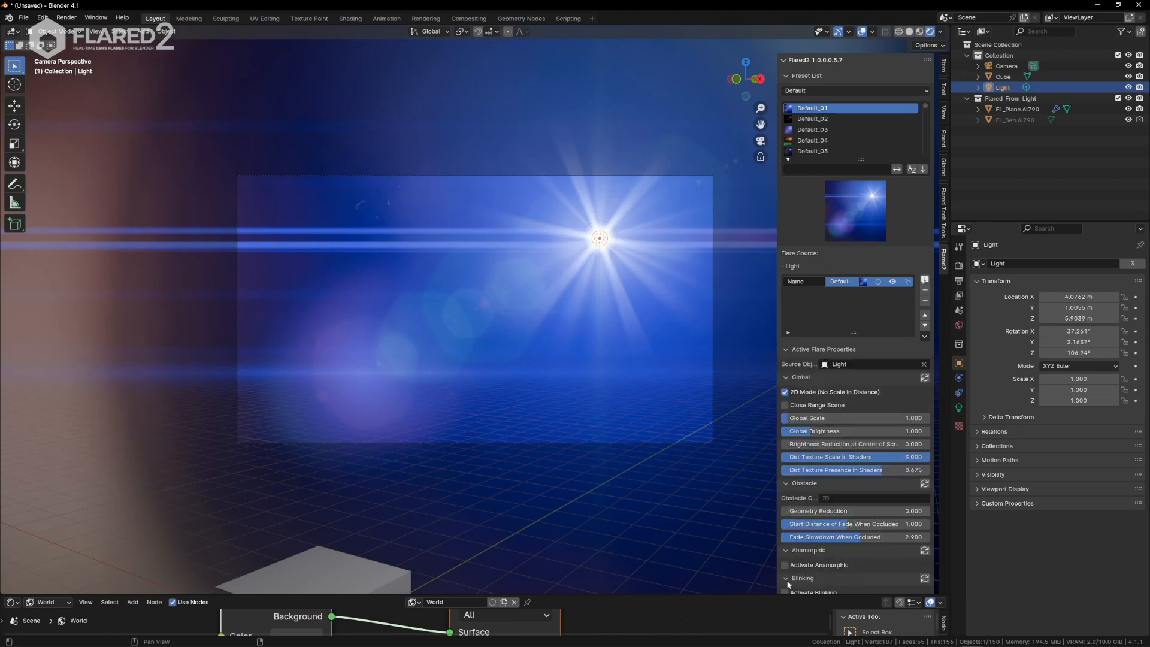
{"action": "scroll", "coordinate": [799, 461], "scroll_direction": "down", "scroll_amount": 5}
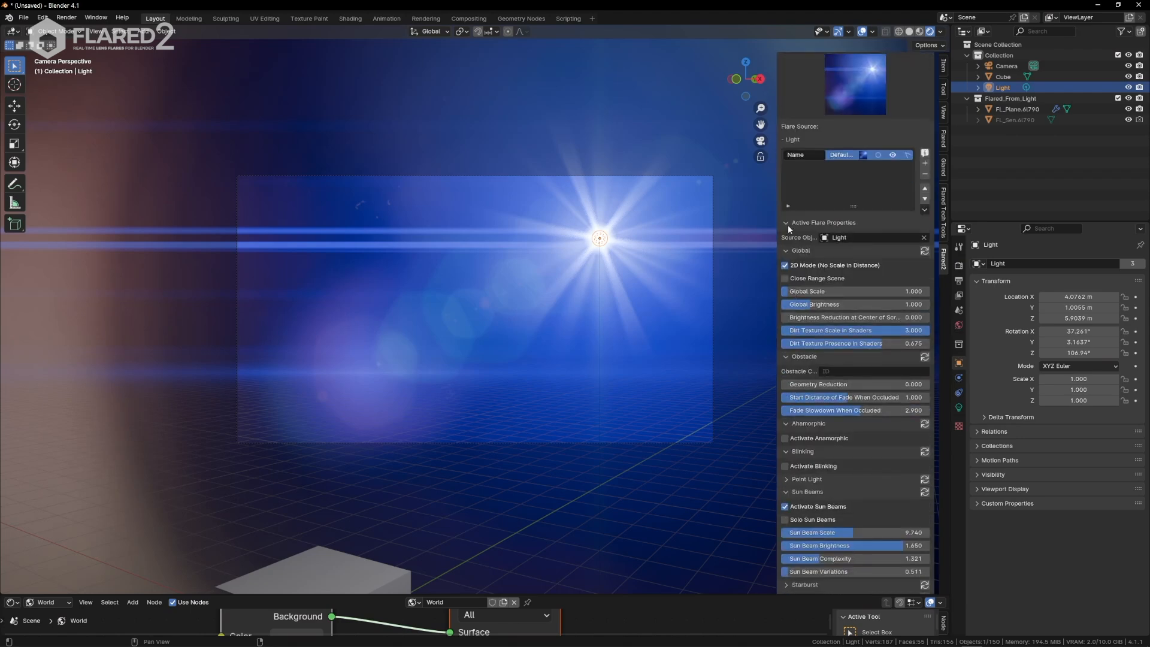
{"action": "left_click_drag", "start_coordinate": [788, 224], "coordinate": [786, 428]}
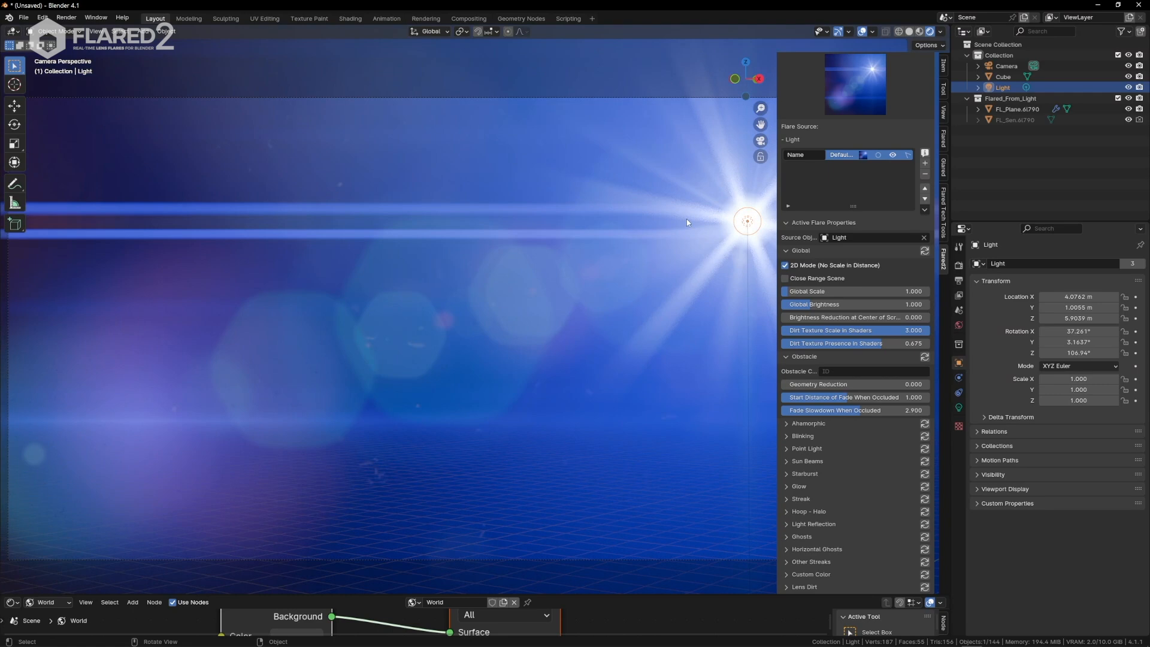
Step: Reorient the camera with Walk Navigation so the light sits closer to the centre of the frame
{"action": "left_click", "coordinate": [714, 236]}
{"action": "key", "text": "q"}
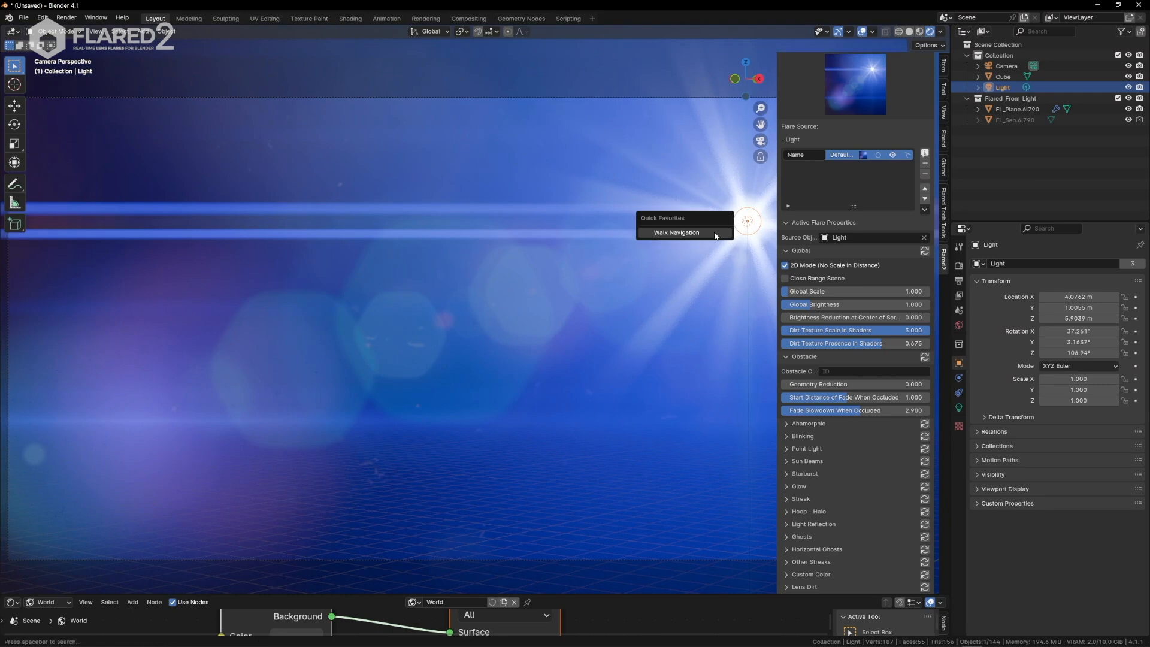
{"action": "left_click", "coordinate": [714, 236]}
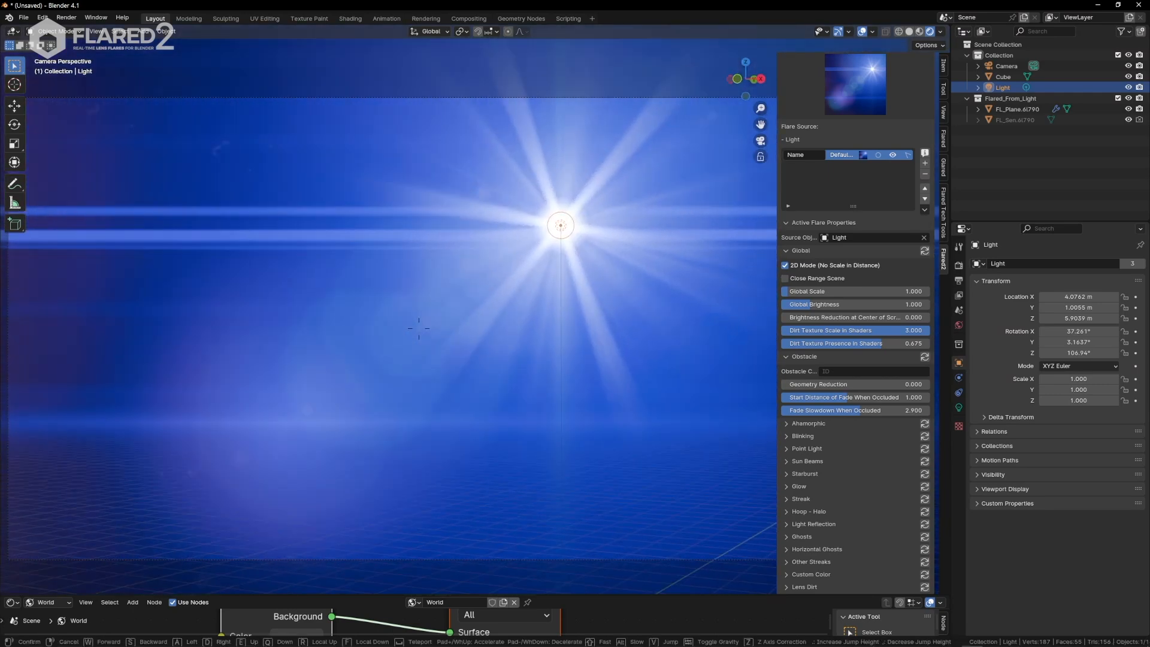
{"action": "left_click", "coordinate": [728, 232]}
{"action": "scroll", "coordinate": [626, 250], "scroll_direction": "down", "scroll_amount": 2}
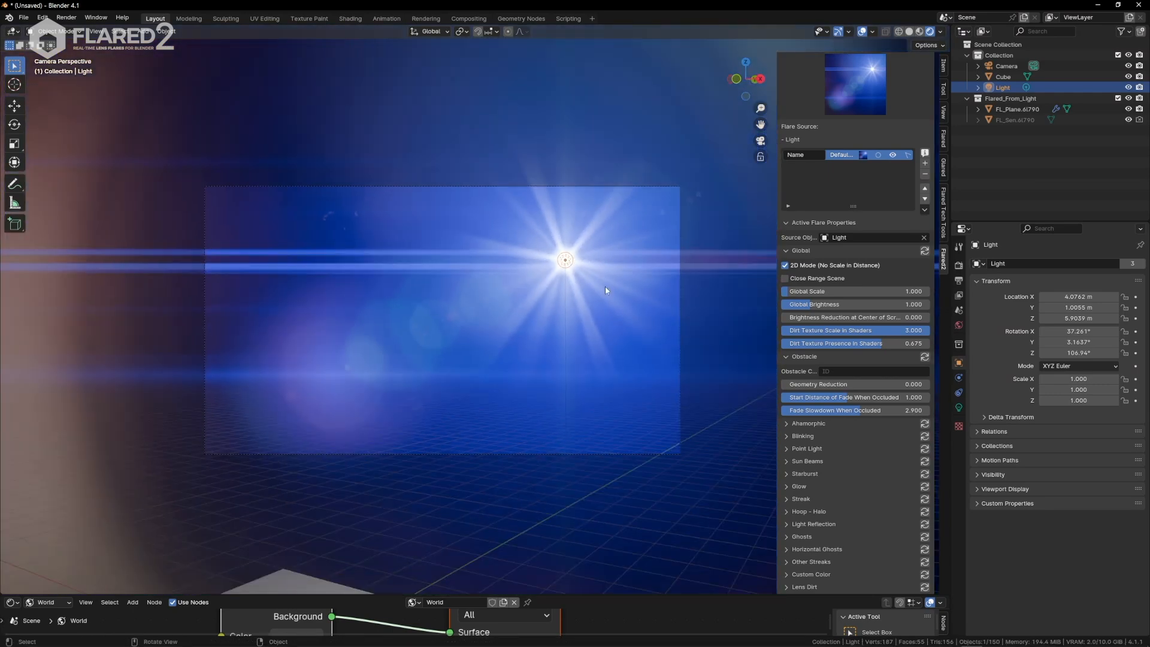
{"action": "scroll", "coordinate": [605, 287], "scroll_direction": "up", "scroll_amount": 3}
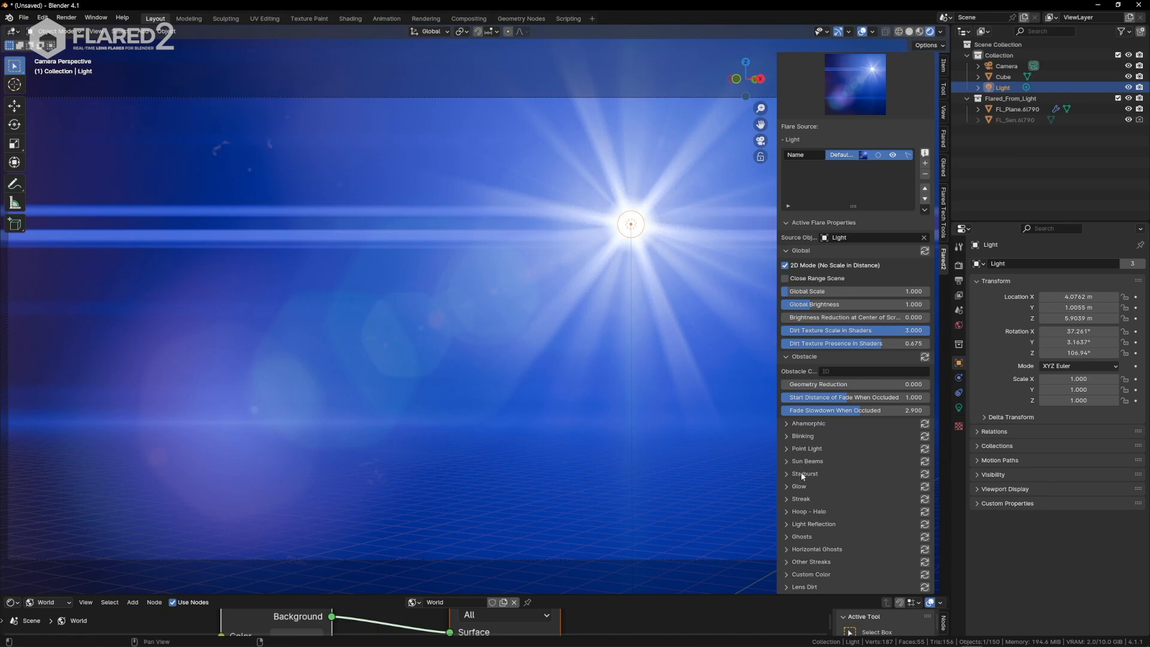
Step: Expand the Sun Beams and Starburst categories and isolate the starburst with Solo Starburst
{"action": "left_click", "coordinate": [802, 473]}
{"action": "left_click", "coordinate": [817, 460]}
{"action": "scroll", "coordinate": [820, 458], "scroll_direction": "down", "scroll_amount": 4}
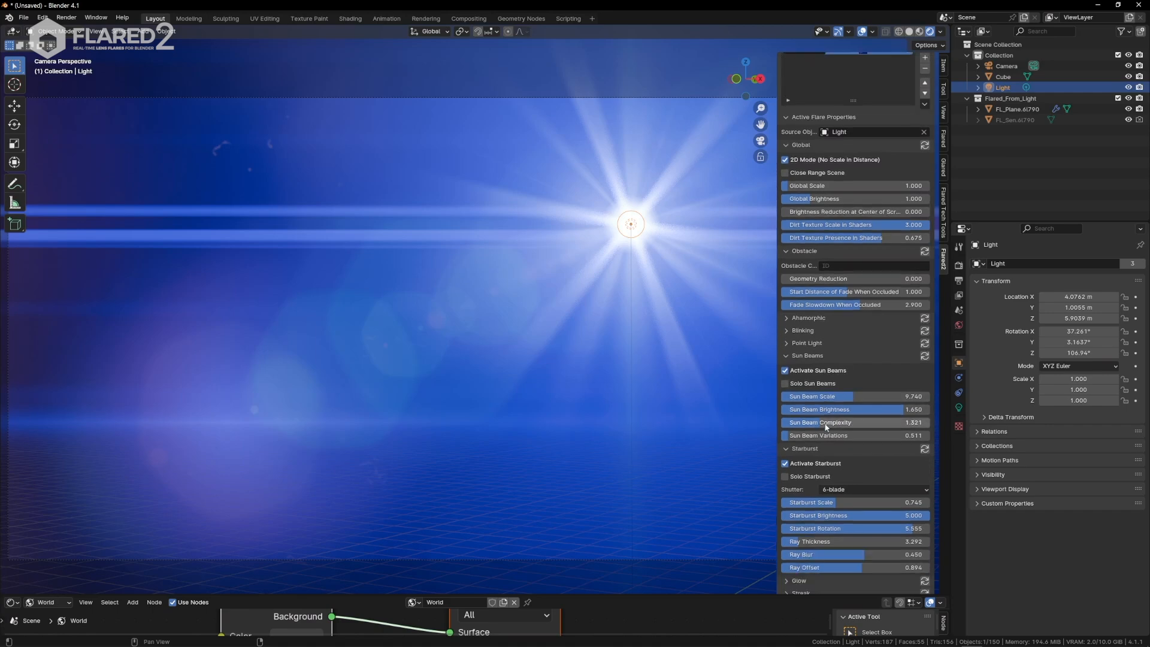
{"action": "scroll", "coordinate": [835, 400], "scroll_direction": "down", "scroll_amount": 2}
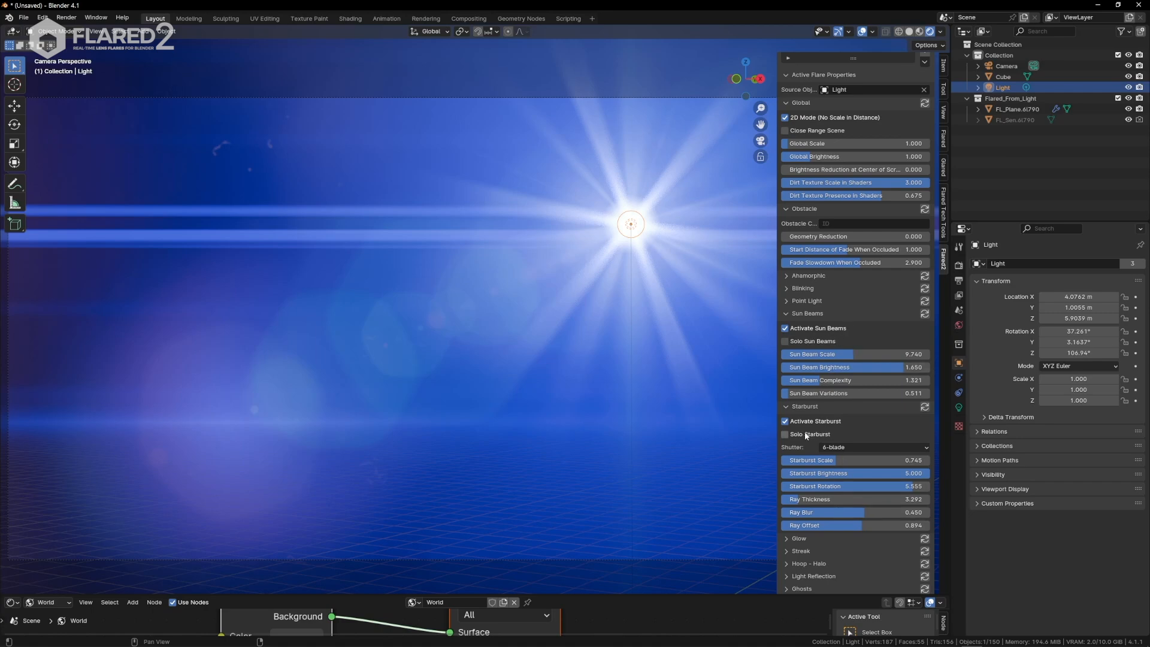
{"action": "left_click", "coordinate": [785, 435]}
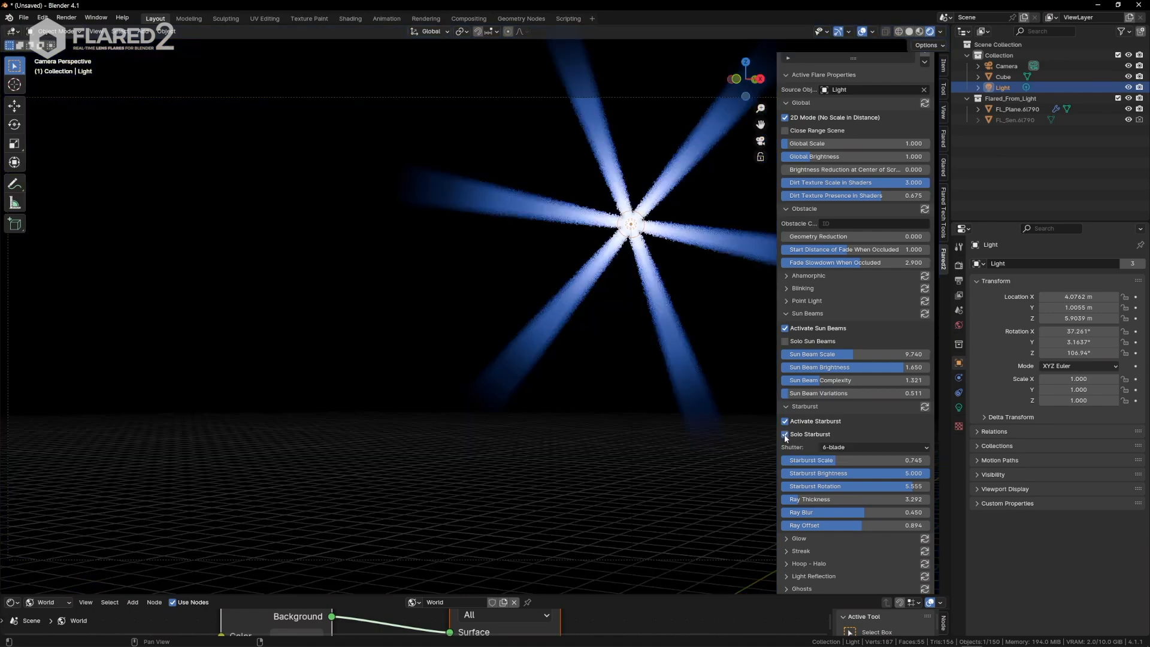
{"action": "middle_click_drag", "start_coordinate": [656, 262], "coordinate": [599, 316], "text": "shift"}
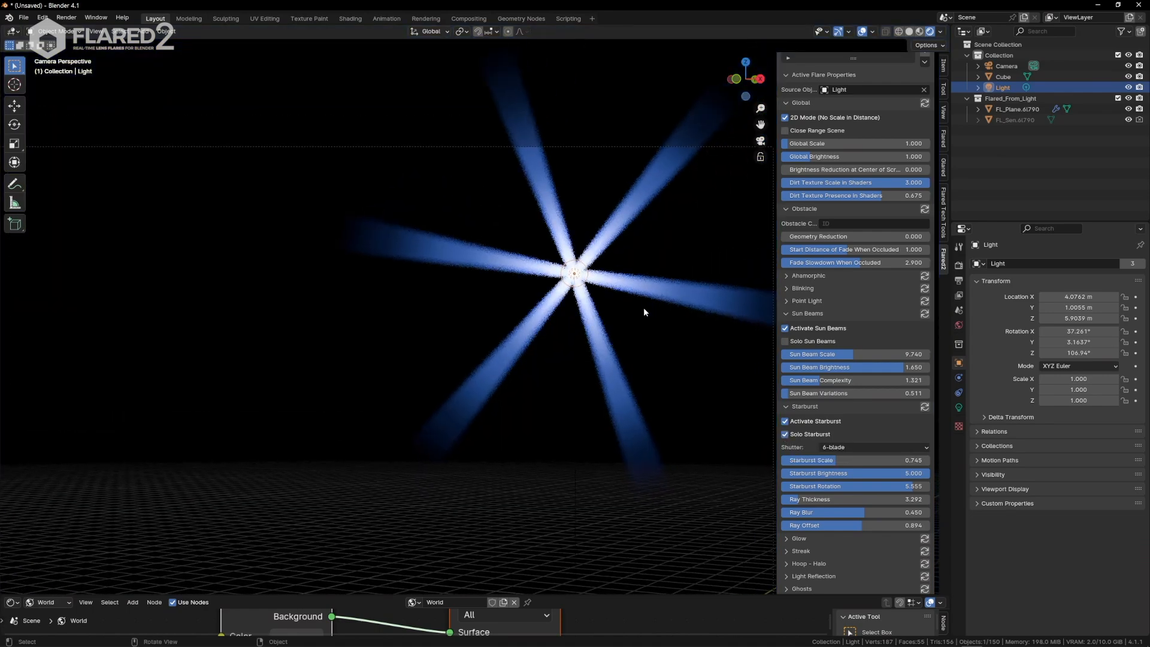
Step: Change the render engine to Cycles and set its device to GPU Compute
{"action": "left_click", "coordinate": [958, 246]}
{"action": "left_click", "coordinate": [959, 265]}
{"action": "left_click", "coordinate": [1072, 261]}
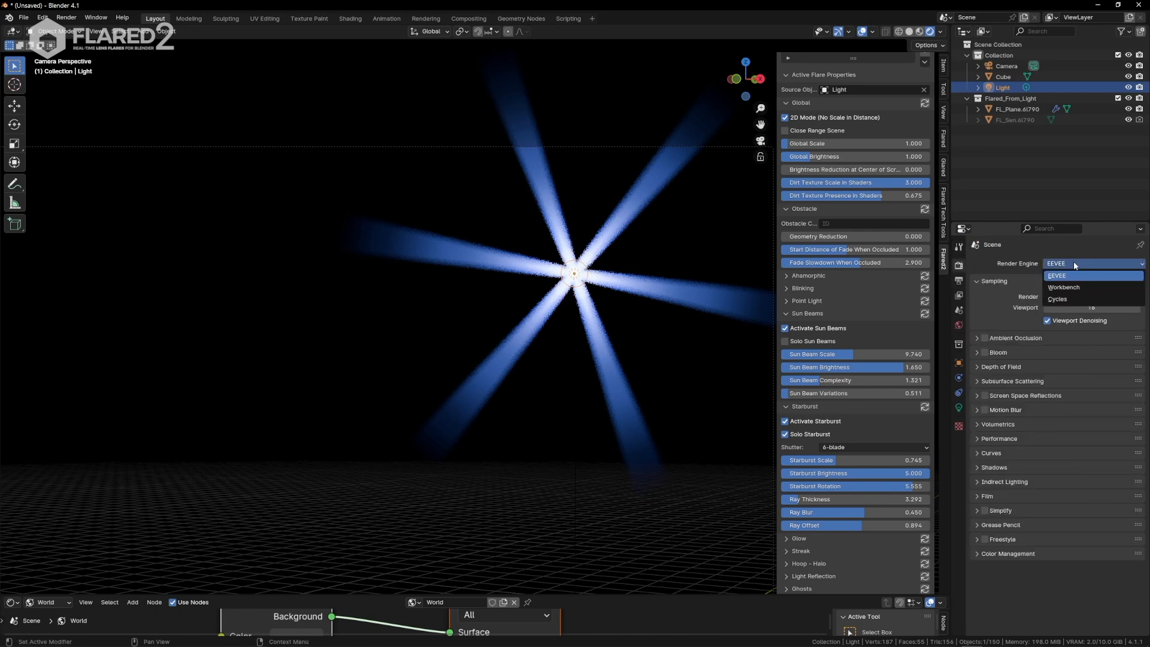
{"action": "left_click", "coordinate": [1070, 299]}
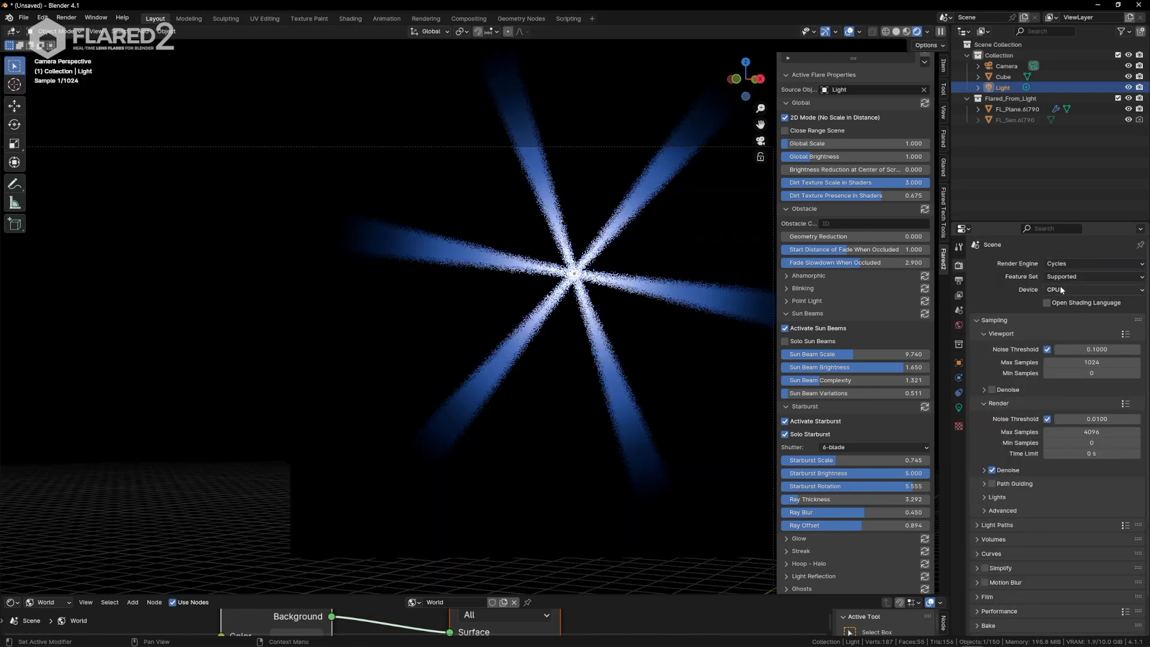
{"action": "left_click", "coordinate": [1072, 290]}
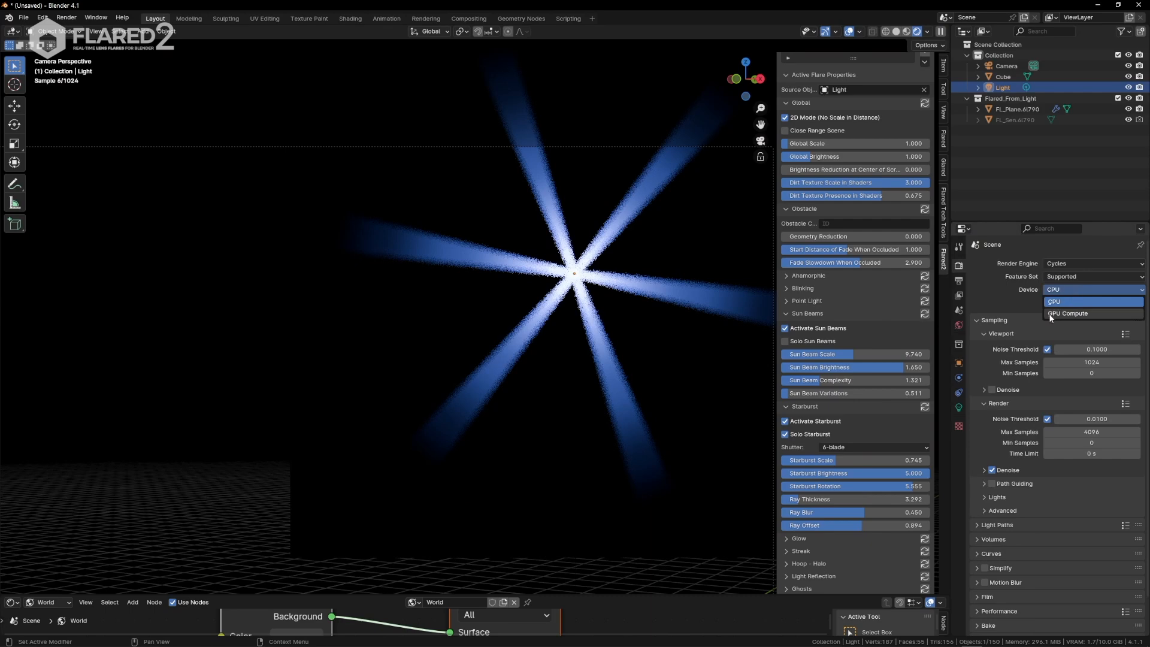
{"action": "left_click", "coordinate": [1065, 314]}
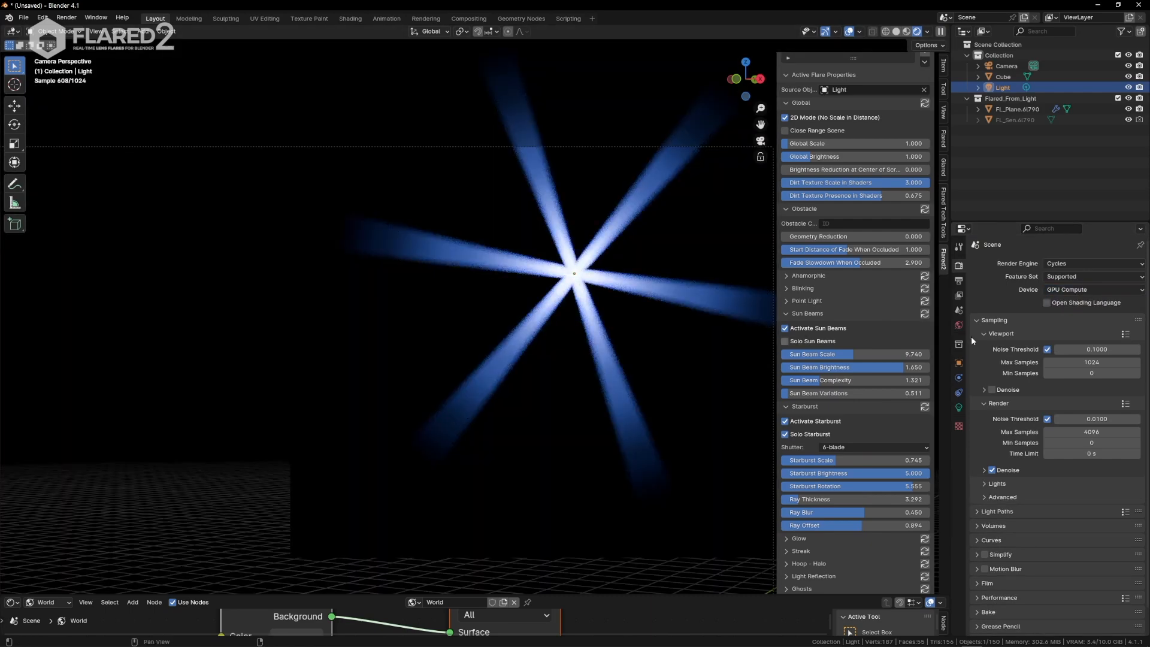
Step: Switch the render engine back to EEVEE and raise the starburst's Ray Blur to 0.735
{"action": "left_click", "coordinate": [1067, 266]}
{"action": "left_click", "coordinate": [1067, 278]}
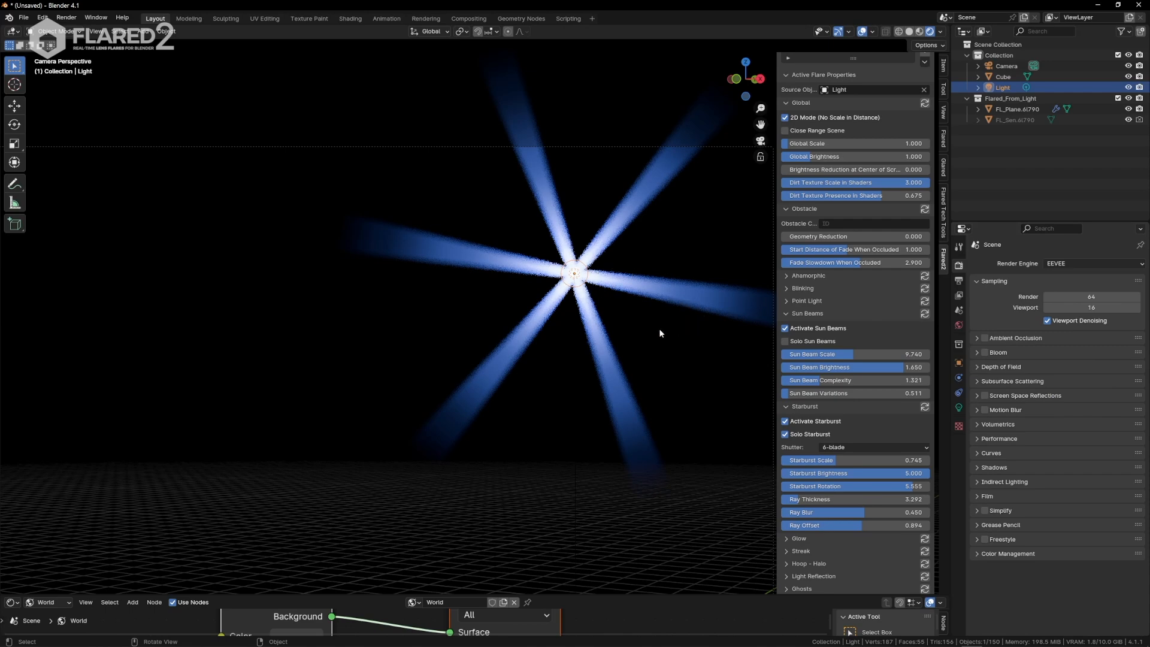
{"action": "left_click_drag", "start_coordinate": [874, 512], "coordinate": [917, 512]}
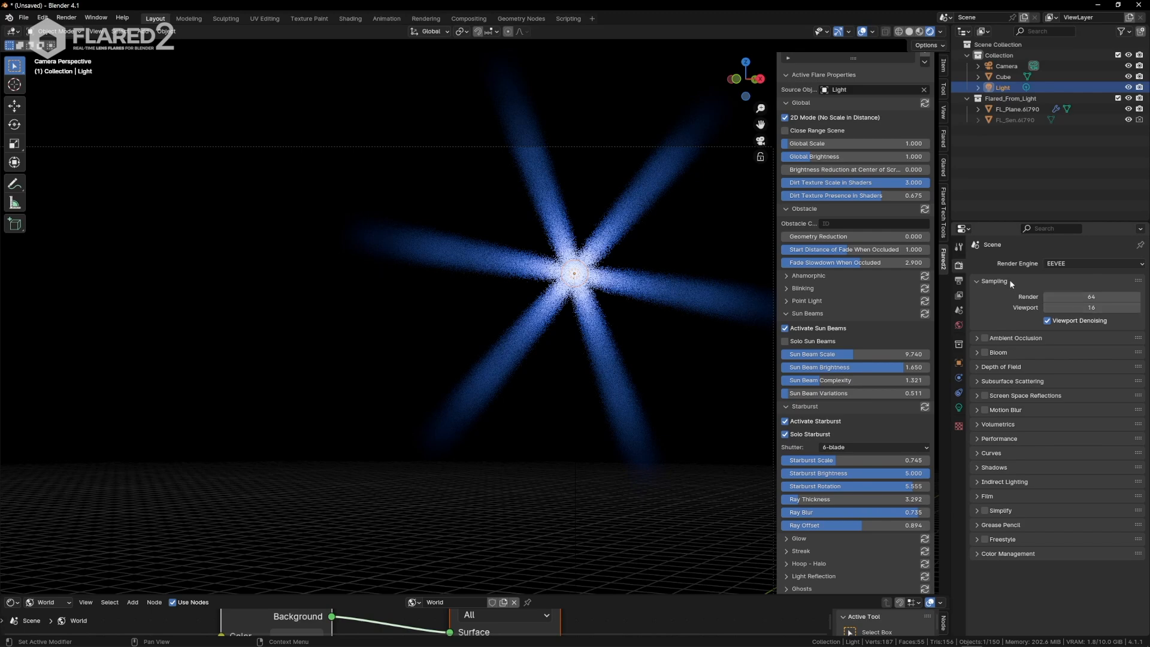
Step: Set EEVEE's viewport sampling to 256 and lower the starburst's Ray Blur to 0.428
{"action": "left_click", "coordinate": [1078, 307]}
{"action": "type", "text": "256"}
{"action": "key", "text": "Return"}
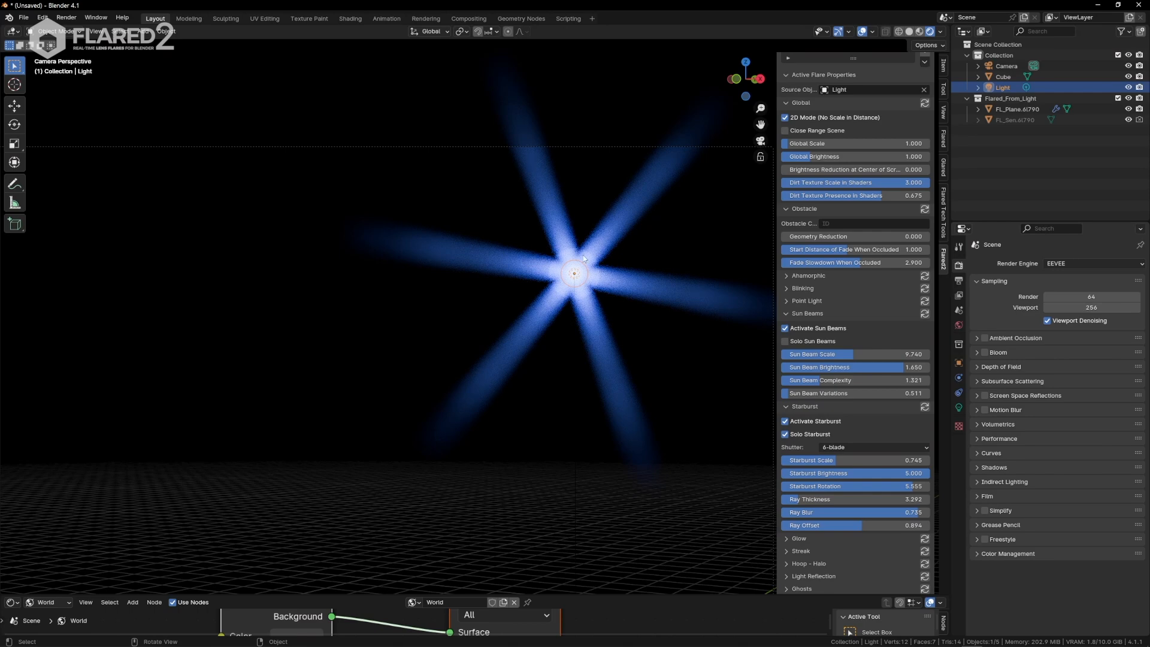
{"action": "left_click_drag", "start_coordinate": [907, 513], "coordinate": [865, 495]}
{"action": "scroll", "coordinate": [848, 407], "scroll_direction": "down", "scroll_amount": 3}
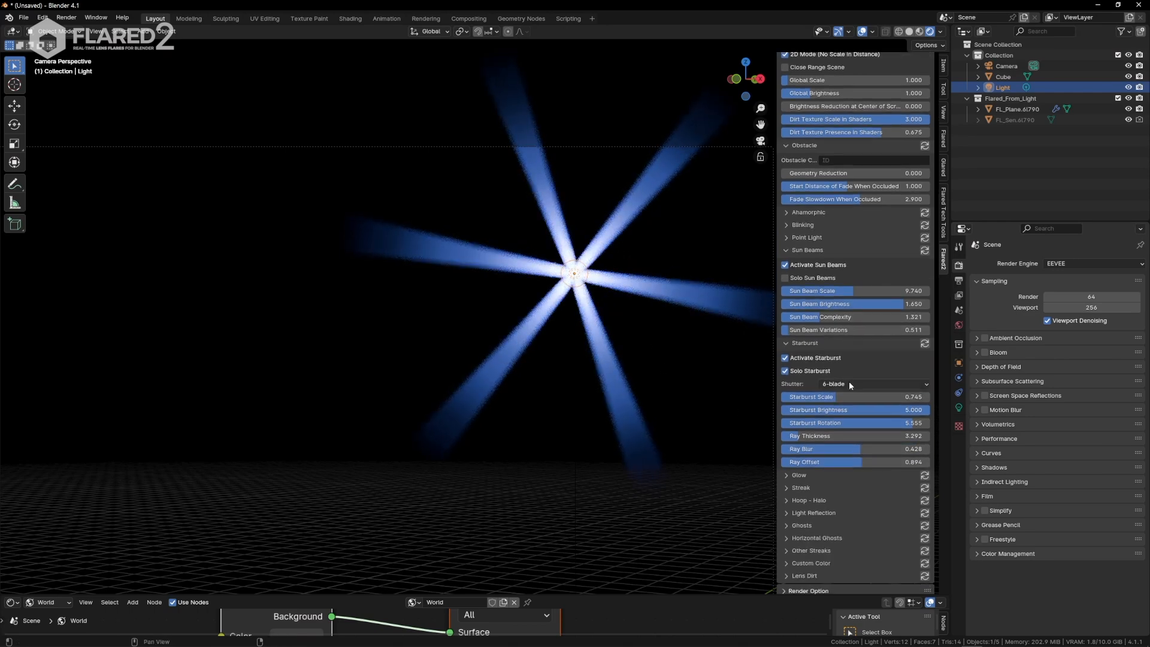
Step: Try the Linear Aperture, 3-blade and 4-blade shutters on the starburst and settle on 8-blade
{"action": "left_click", "coordinate": [848, 384]}
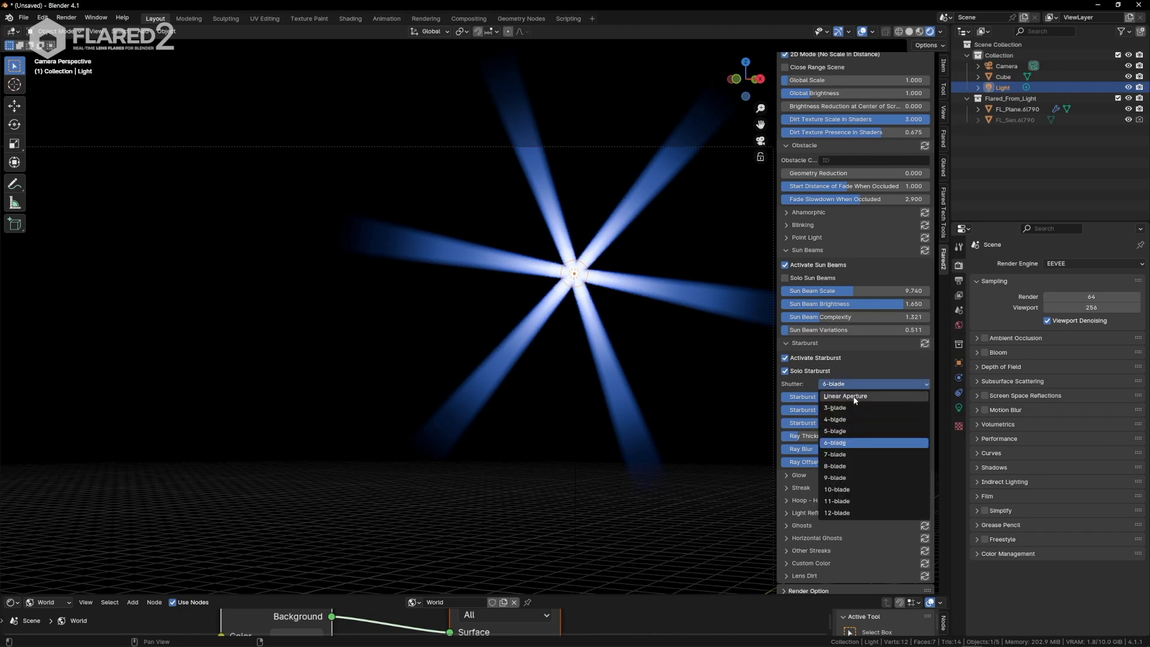
{"action": "left_click", "coordinate": [854, 397]}
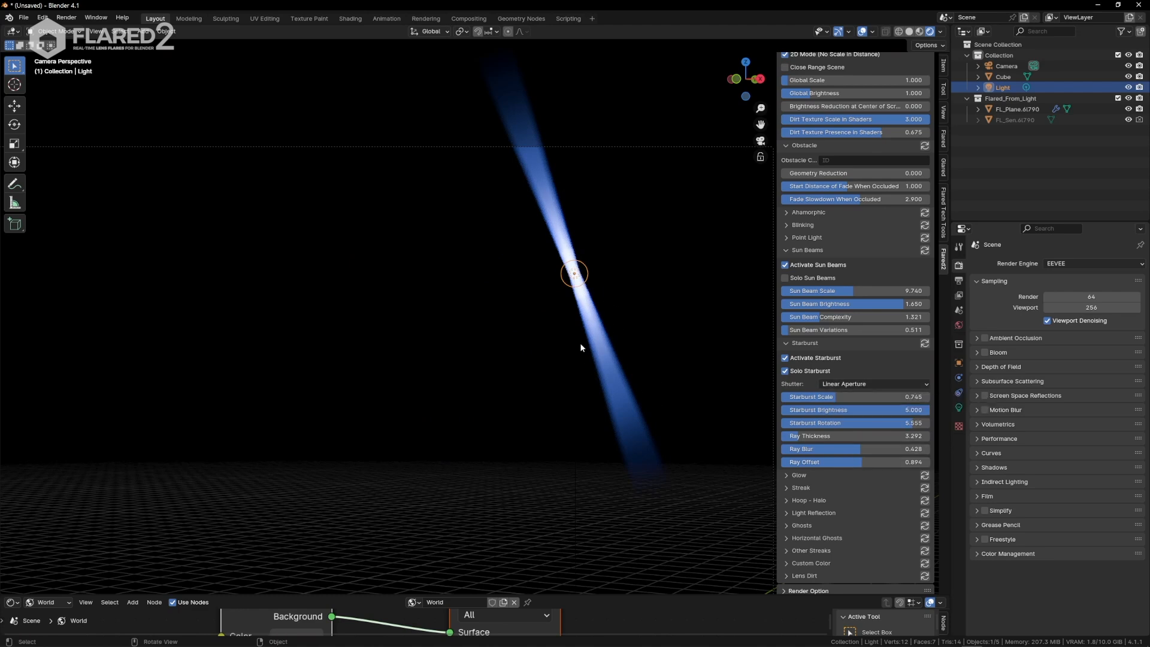
{"action": "left_click", "coordinate": [862, 384]}
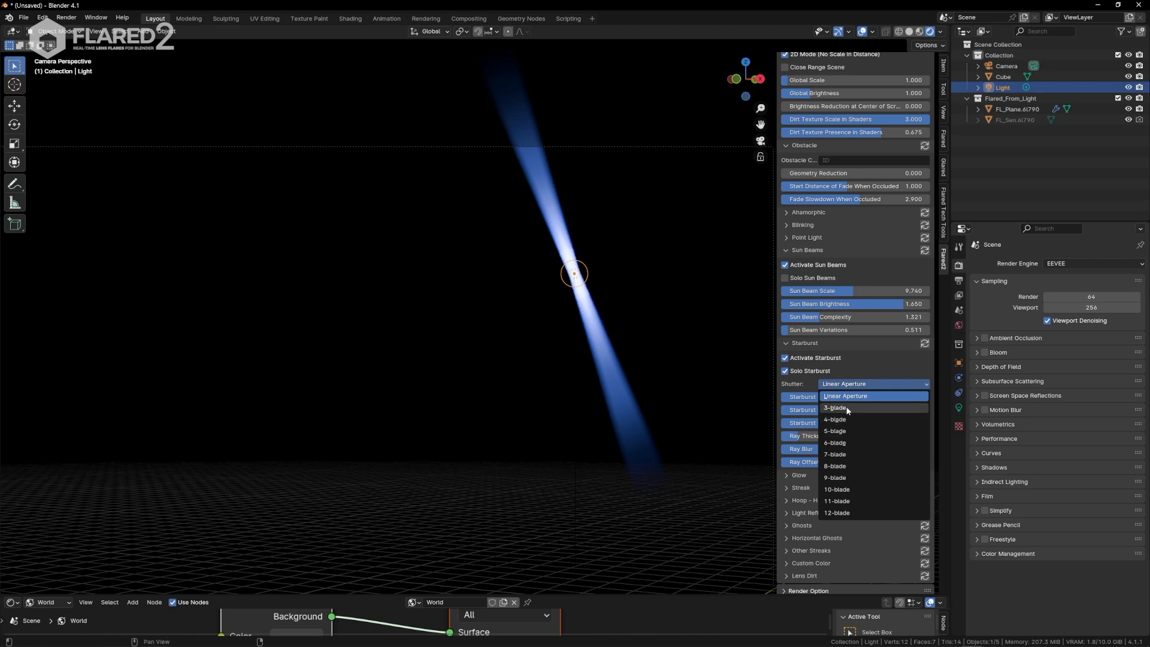
{"action": "left_click", "coordinate": [847, 408]}
{"action": "left_click", "coordinate": [857, 384]}
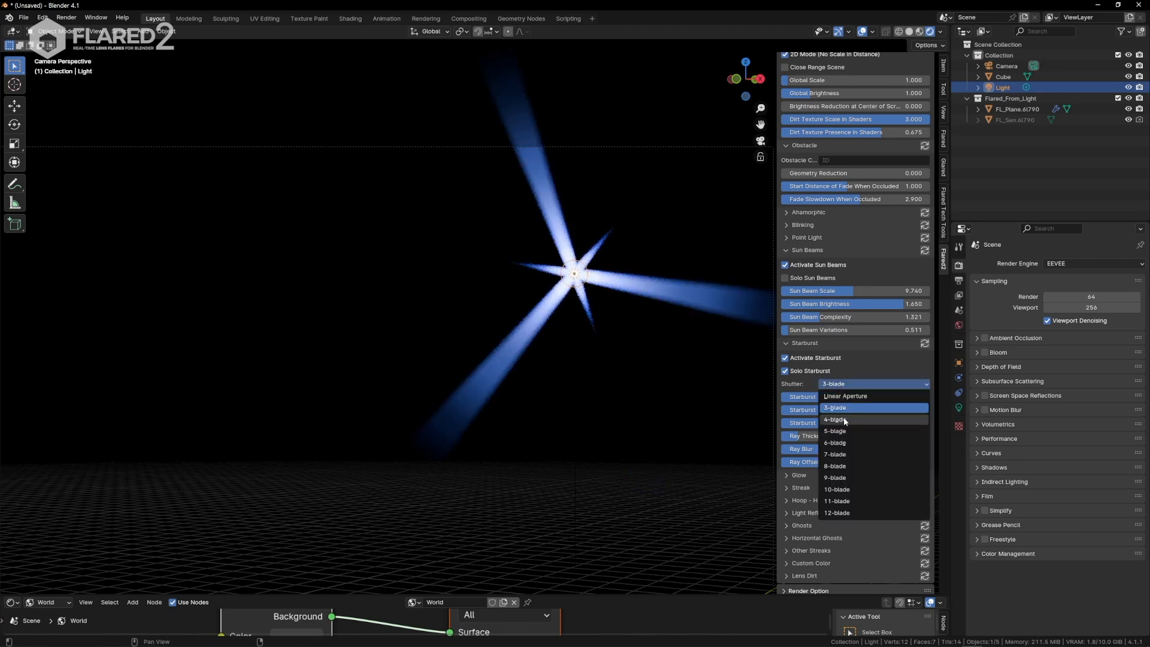
{"action": "left_click", "coordinate": [838, 419]}
{"action": "left_click", "coordinate": [849, 385]}
{"action": "left_click", "coordinate": [842, 467]}
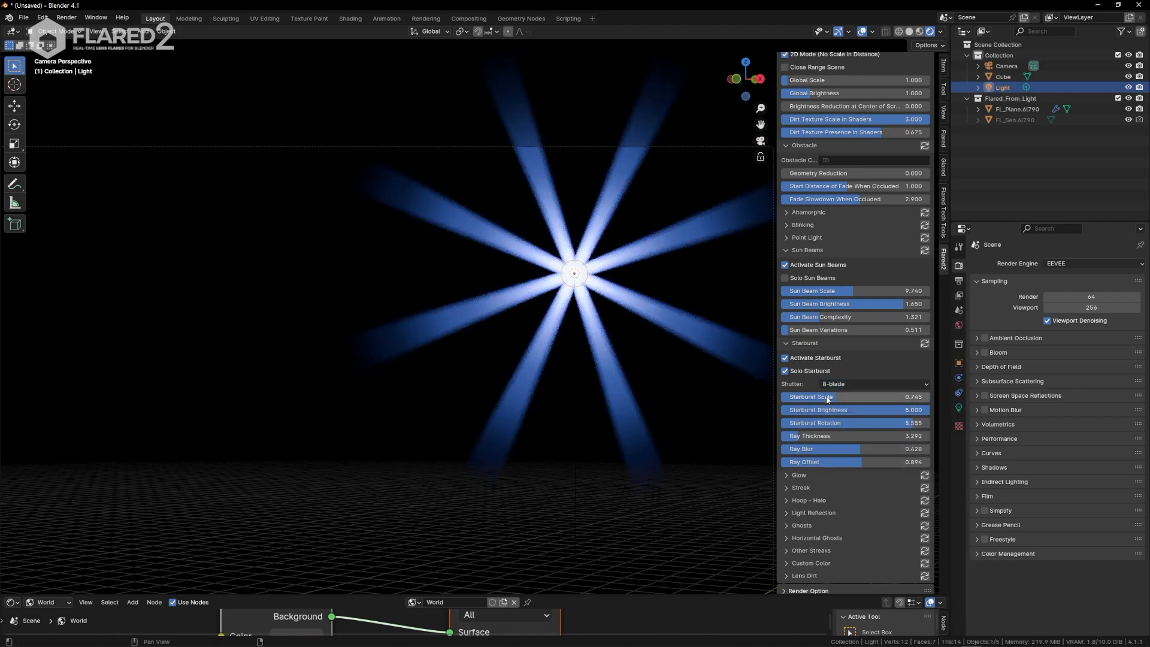
Step: Reduce Starburst Scale to 0.426 and set Starburst Brightness to 4 after trying a brightness of 10
{"action": "left_click_drag", "start_coordinate": [835, 404], "coordinate": [910, 412]}
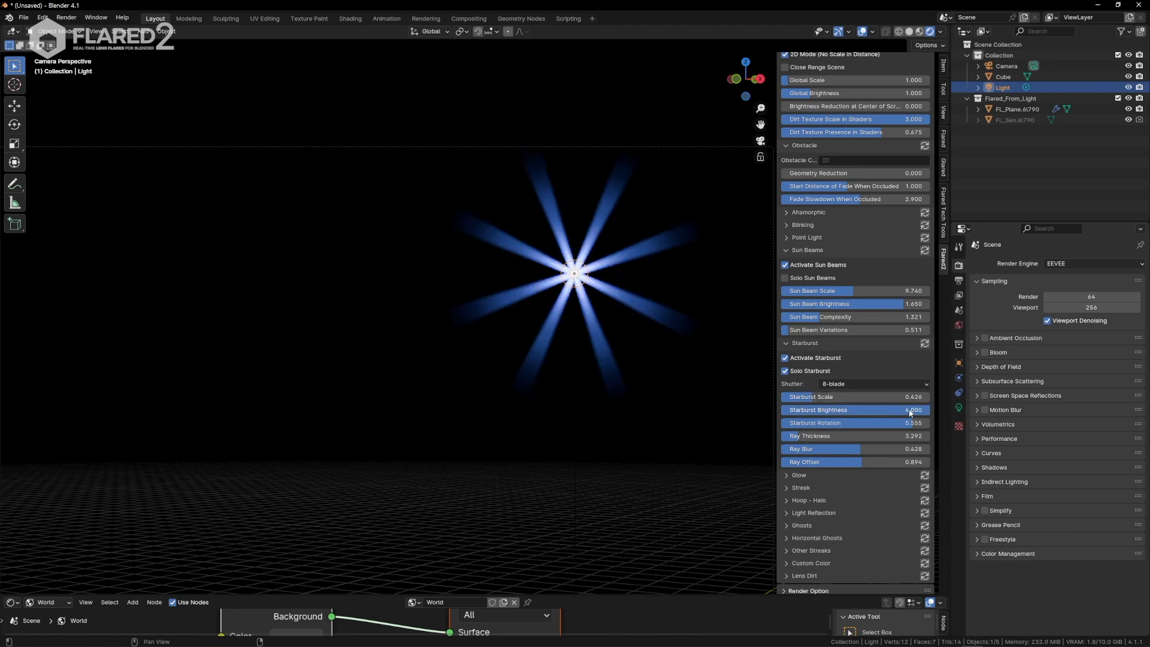
{"action": "left_click", "coordinate": [908, 412]}
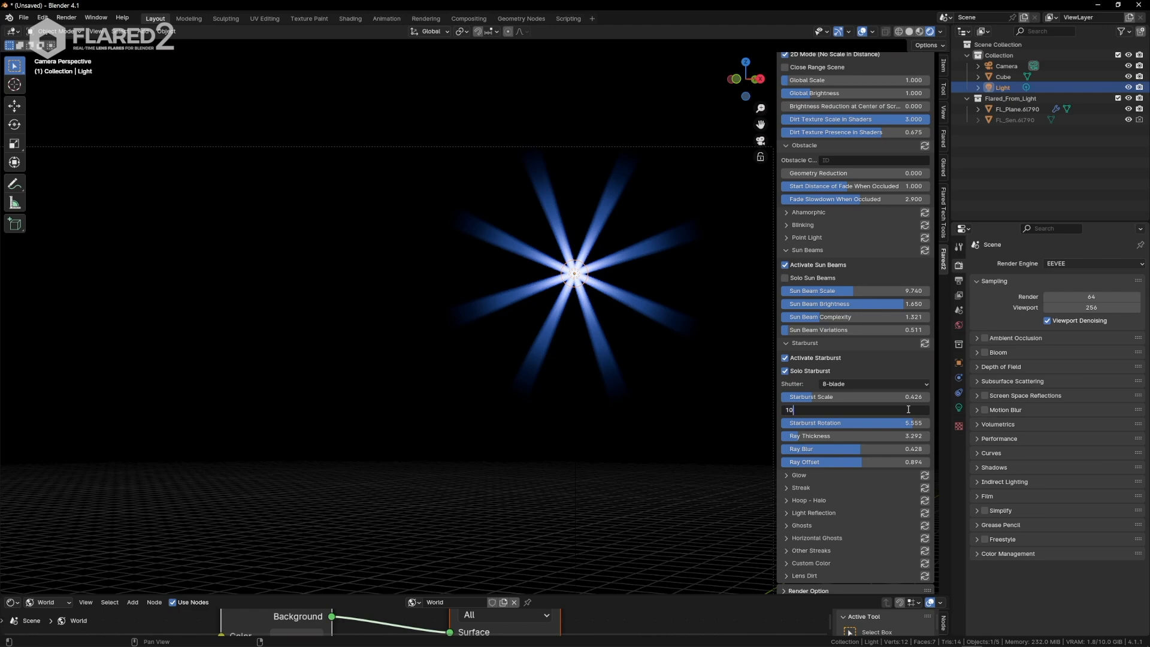
{"action": "key", "text": "Return"}
{"action": "left_click", "coordinate": [914, 412]}
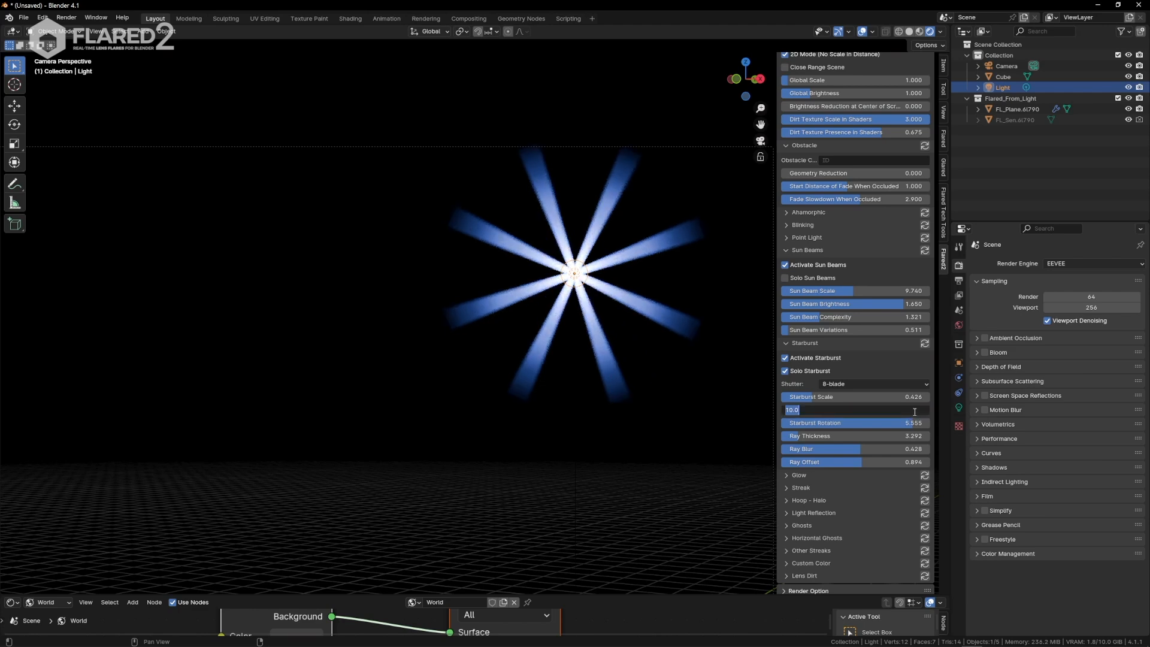
{"action": "type", "text": "4"}
{"action": "key", "text": "Return"}
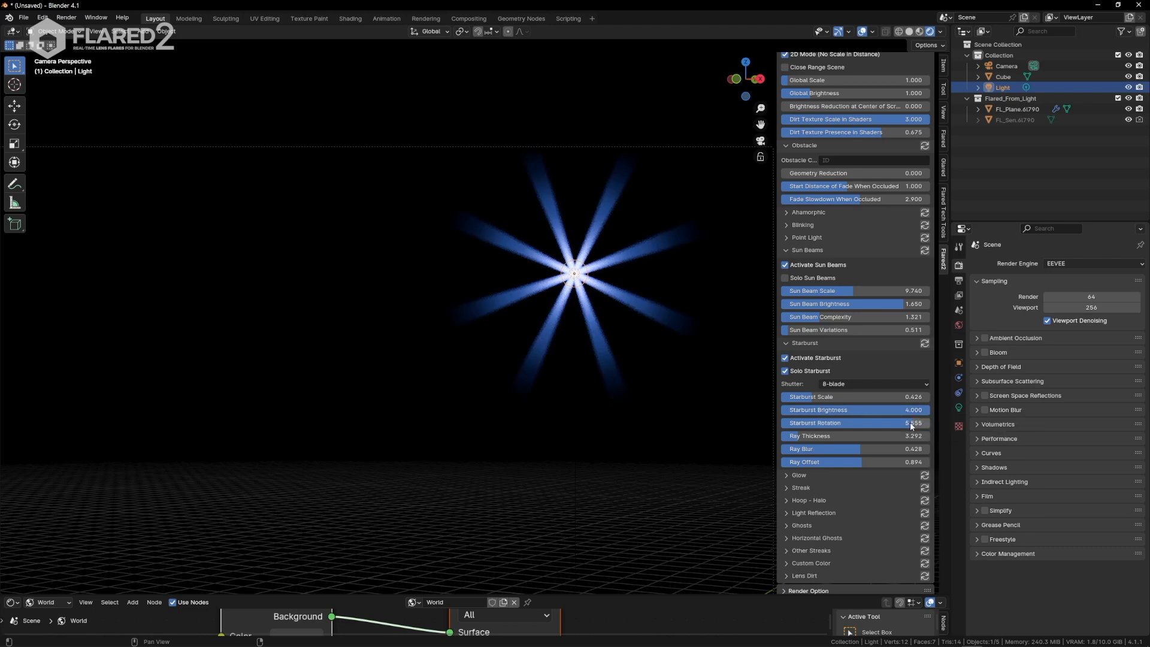
Step: Set Starburst Rotation to 6.283, Ray Blur to 0.800 and Ray Offset to 9.843, and adjust Ray Thickness
{"action": "mouse_move", "coordinate": [907, 422]}
{"action": "left_mouse_down"}
{"action": "mouse_move", "coordinate": [849, 422]}
{"action": "mouse_move", "coordinate": [929, 422]}
{"action": "left_mouse_up"}
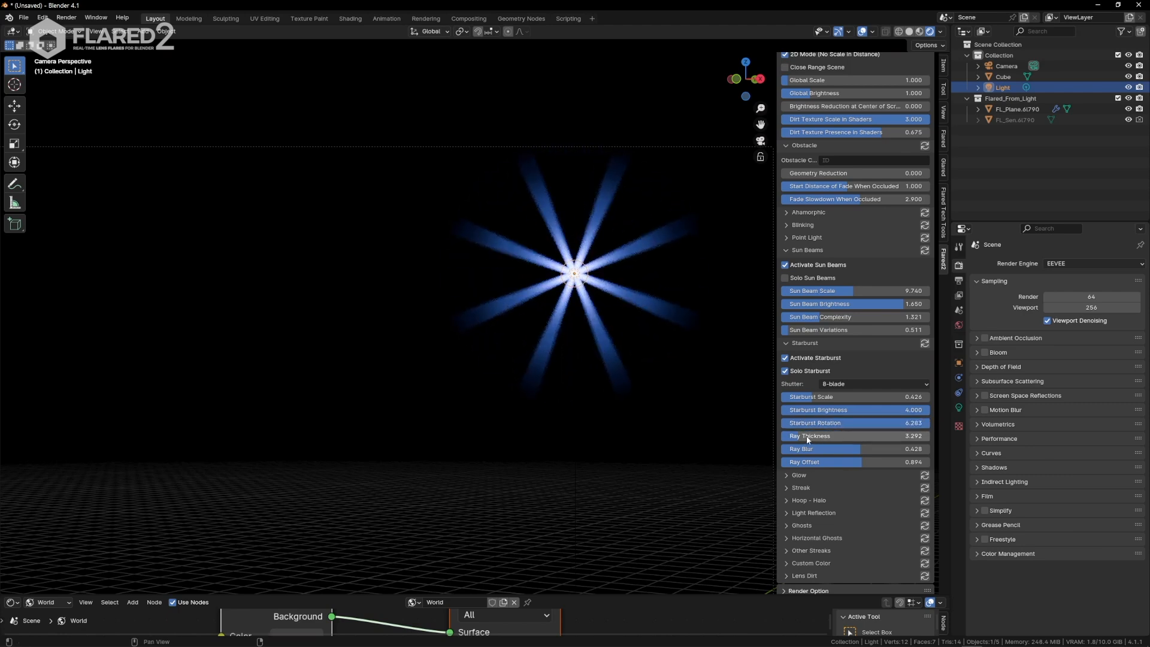
{"action": "left_click_drag", "start_coordinate": [800, 435], "coordinate": [929, 461]}
{"action": "left_click_drag", "start_coordinate": [799, 450], "coordinate": [928, 449]}
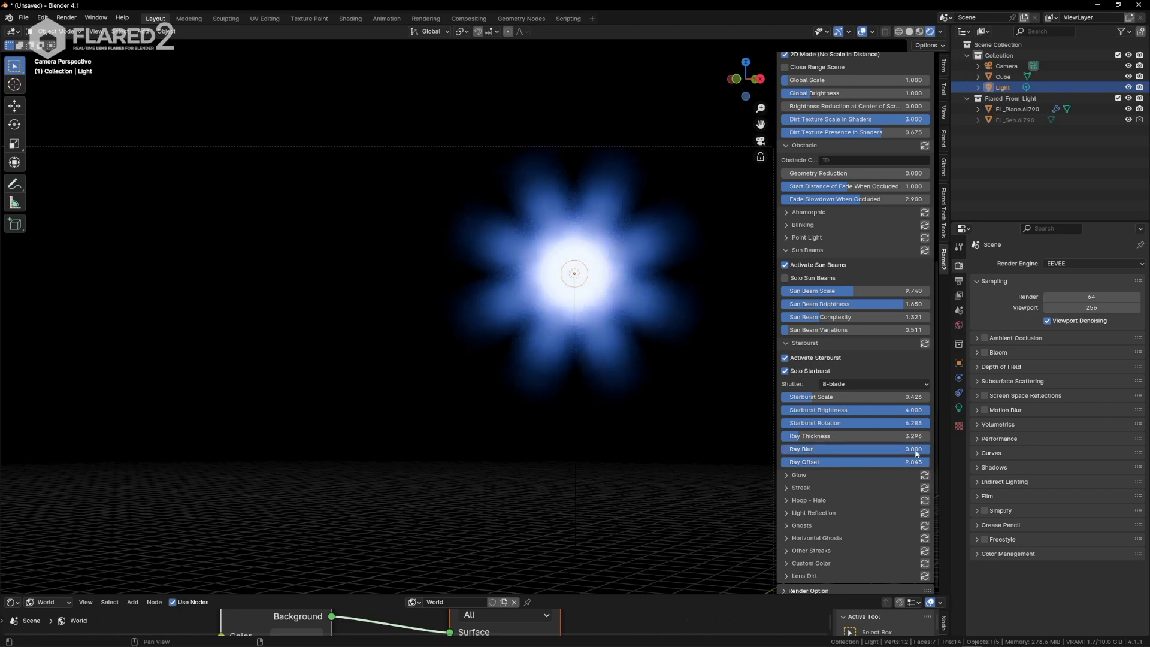
{"action": "left_click_drag", "start_coordinate": [825, 436], "coordinate": [734, 449]}
Step: Change the starburst's shutter to 4-blade and turn off Solo Starburst to show the whole flare
{"action": "left_click", "coordinate": [849, 385]}
{"action": "left_click", "coordinate": [846, 420]}
{"action": "left_click", "coordinate": [784, 371]}
Step: Browse the end of the preset list and replace the light's existing flare with the Default_60 preset
{"action": "scroll", "coordinate": [859, 222], "scroll_direction": "up", "scroll_amount": 10}
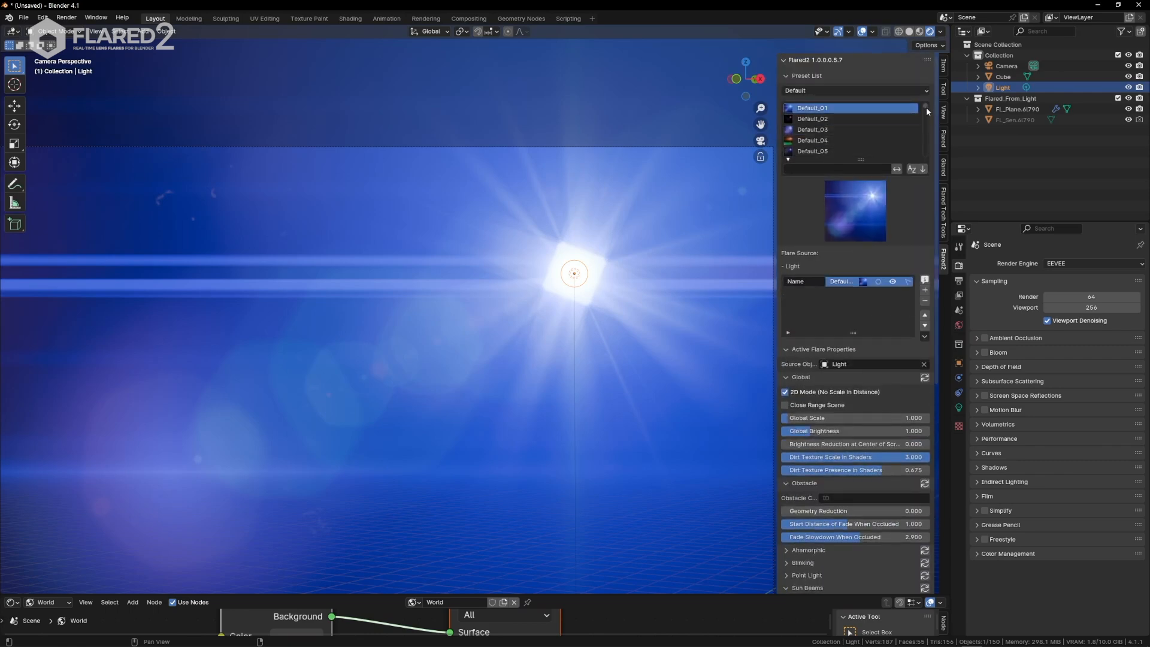
{"action": "left_click_drag", "start_coordinate": [926, 106], "coordinate": [926, 120]}
{"action": "left_click", "coordinate": [849, 150]}
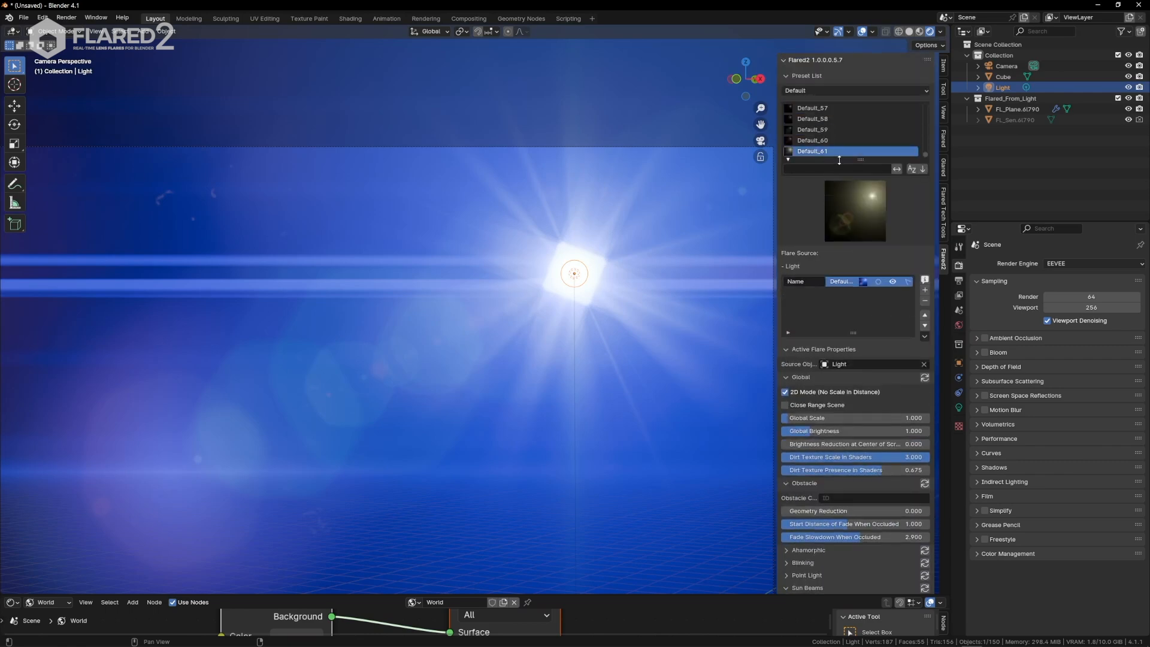
{"action": "key", "text": "Up"}
{"action": "key", "text": "Up"}
{"action": "key", "text": "Down"}
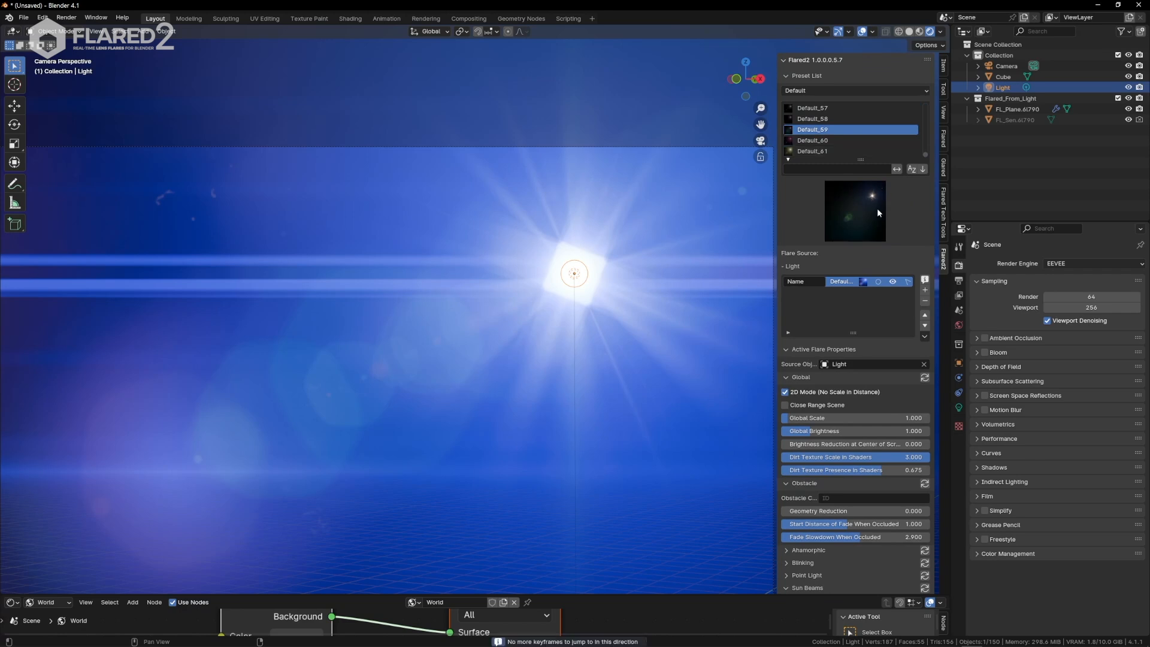
{"action": "left_click", "coordinate": [810, 141]}
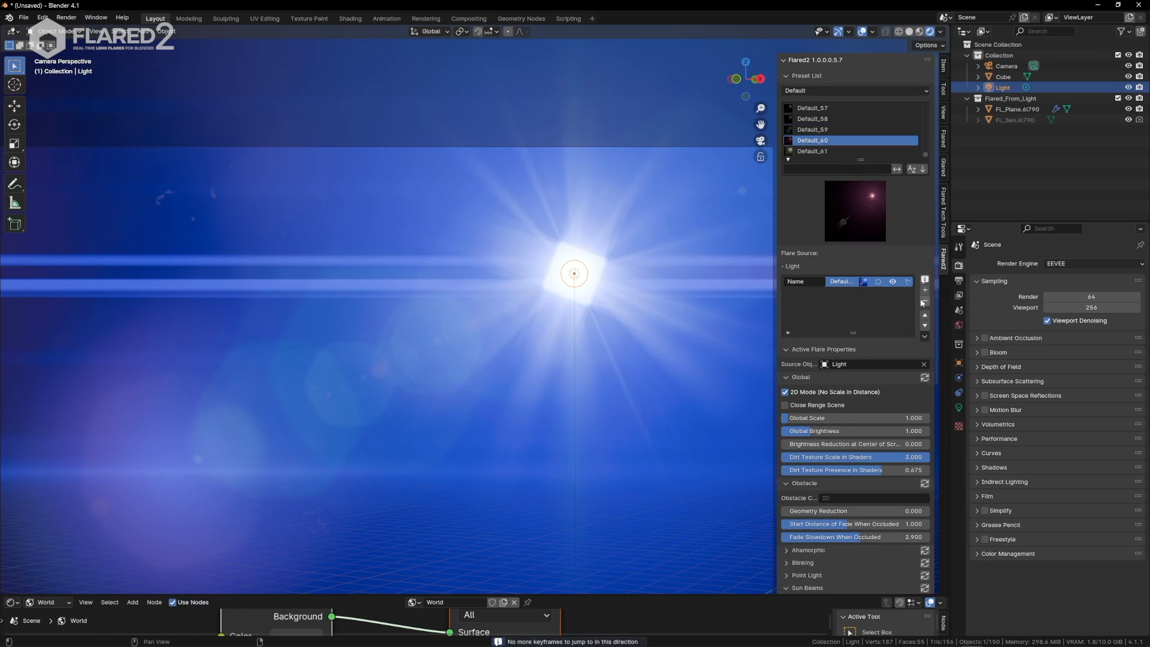
{"action": "left_click", "coordinate": [924, 281]}
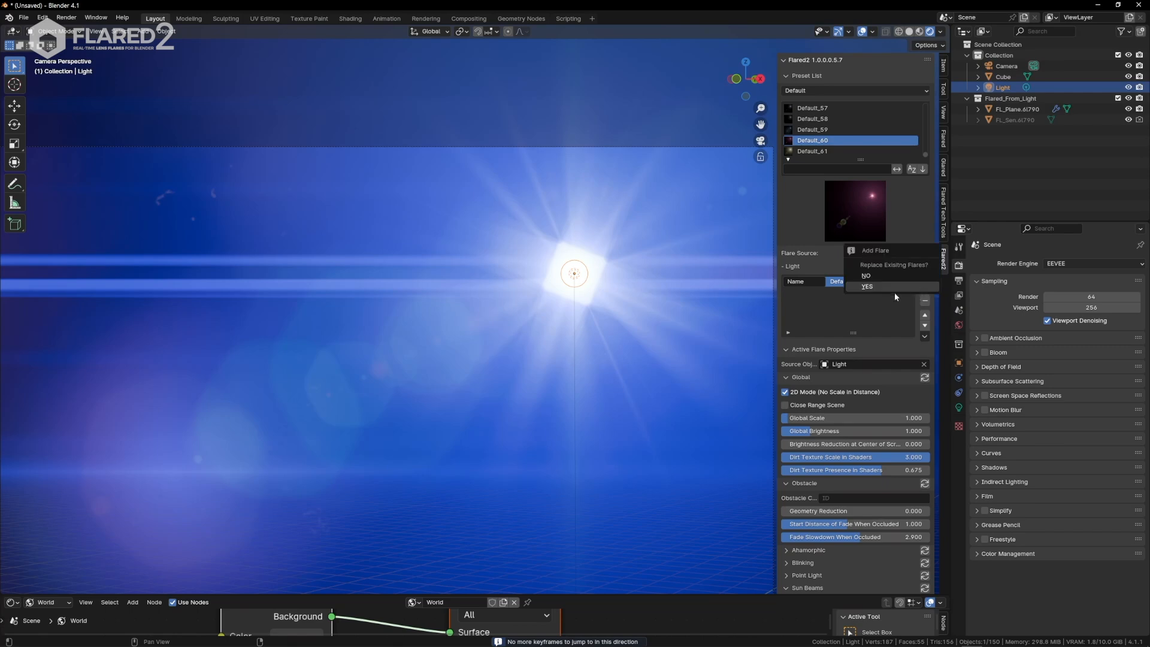
{"action": "left_click", "coordinate": [883, 287]}
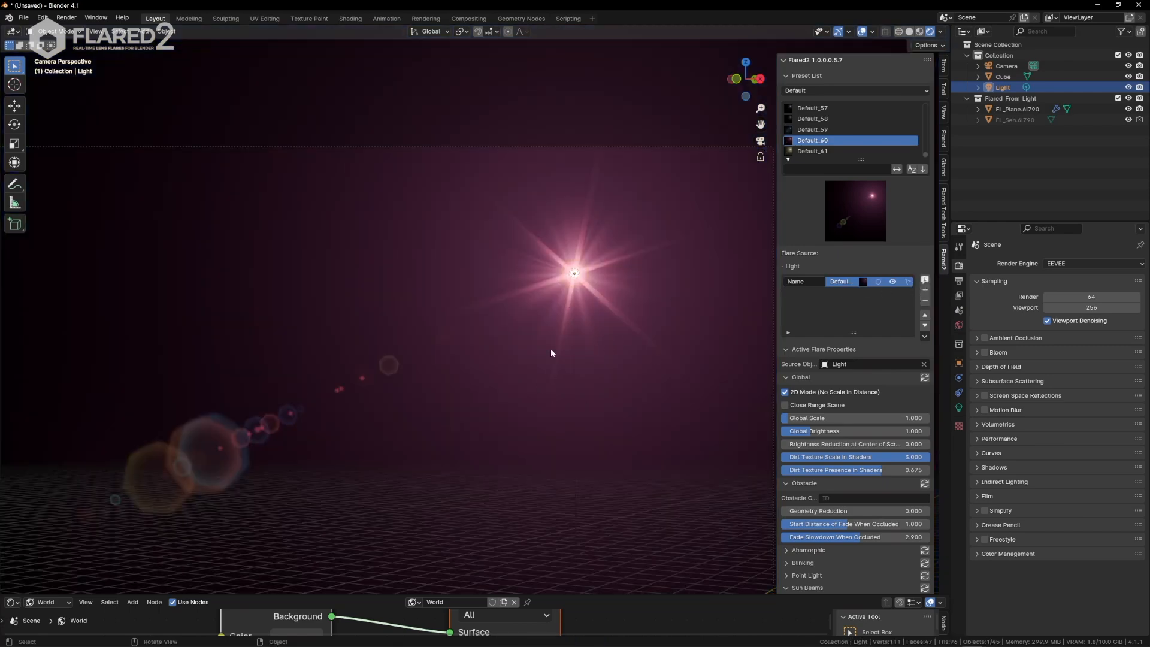
Step: Reorient the camera with Walk Navigation so the light sits farther from the centre of the frame
{"action": "key", "text": "shift+grave"}
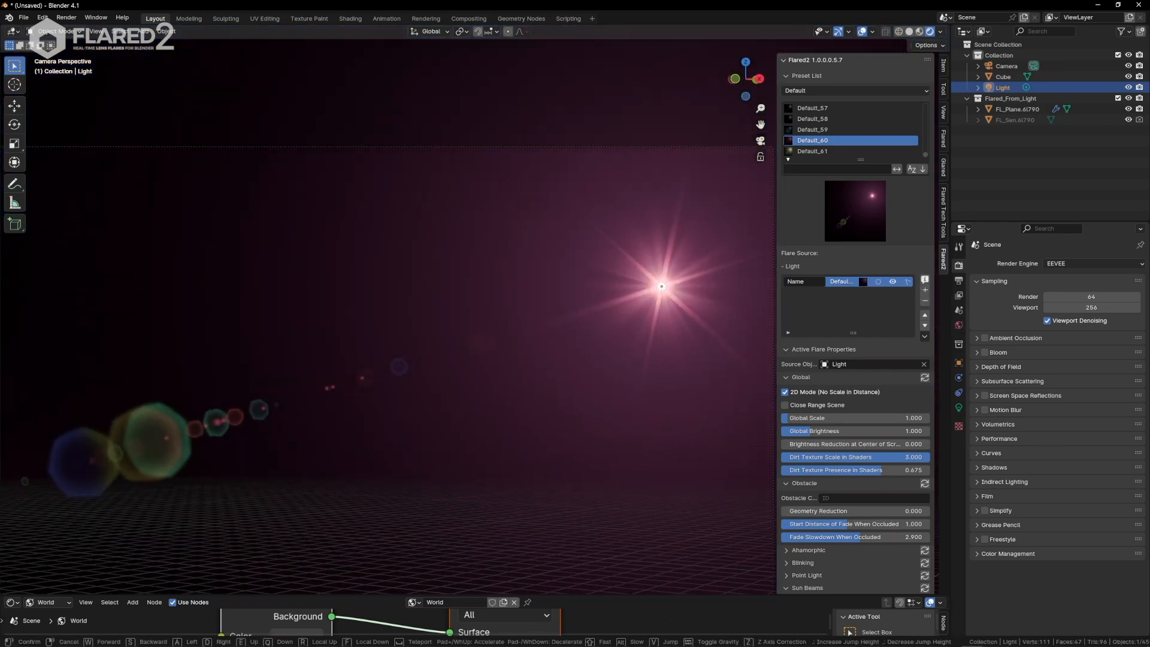
{"action": "left_click", "coordinate": [725, 297]}
{"action": "left_click", "coordinate": [838, 587]}
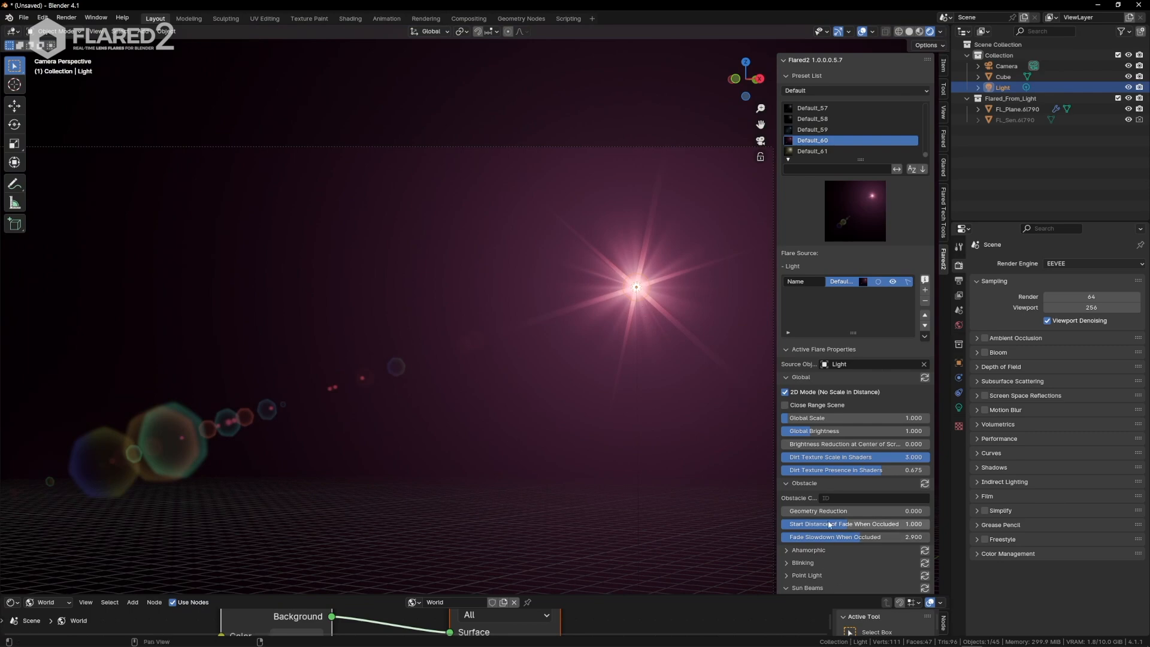
{"action": "scroll", "coordinate": [832, 531], "scroll_direction": "down", "scroll_amount": 3}
{"action": "scroll", "coordinate": [873, 211], "scroll_direction": "up", "scroll_amount": 3}
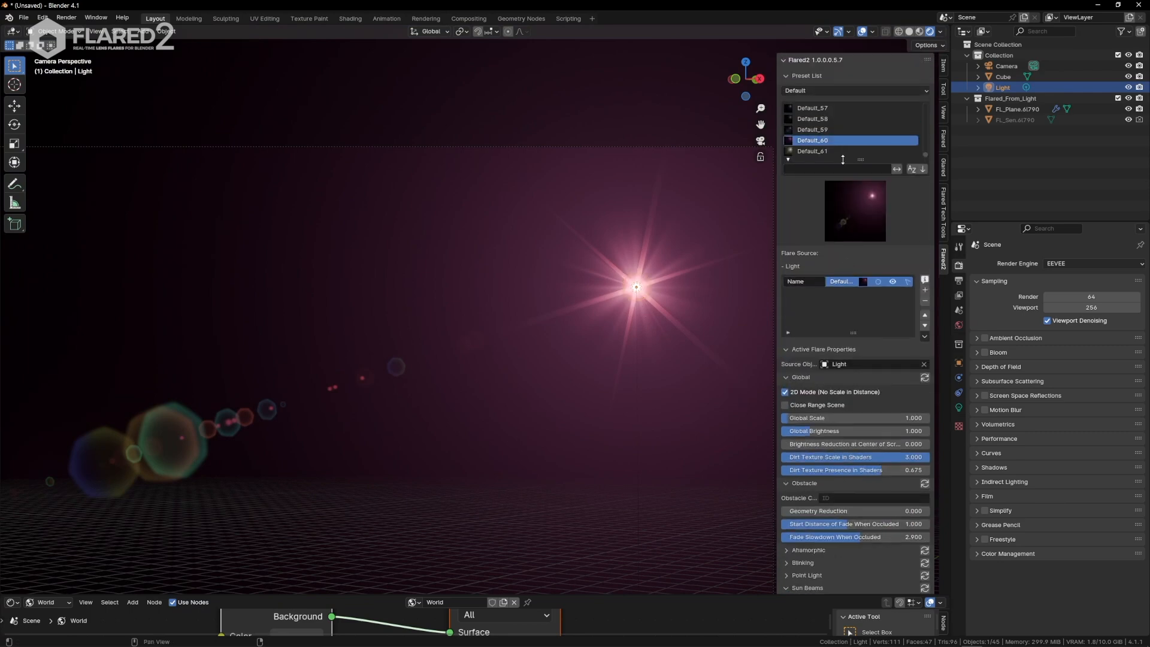
Step: Replace the light's existing flare with the Default_58 preset
{"action": "left_click", "coordinate": [815, 130]}
{"action": "left_click", "coordinate": [816, 119]}
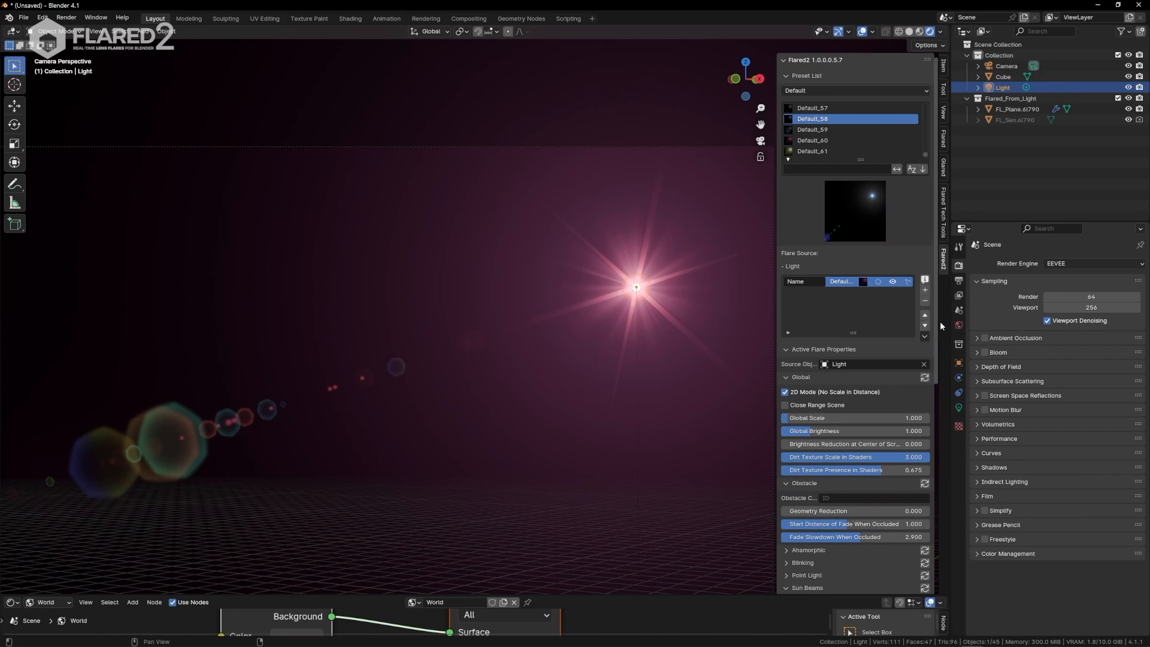
{"action": "left_click", "coordinate": [925, 291]}
{"action": "left_click", "coordinate": [928, 292]}
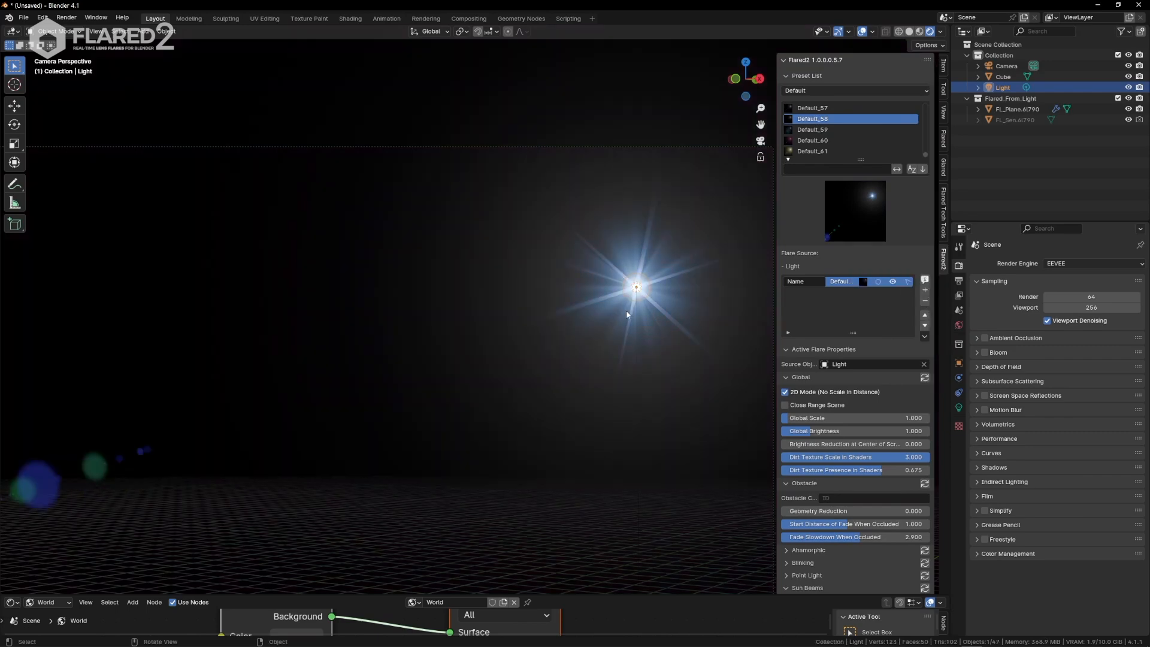
Step: Replace the light's flare with the Default_55 preset and reorient the camera with Walk Navigation
{"action": "scroll", "coordinate": [824, 133], "scroll_direction": "up", "scroll_amount": 5}
{"action": "left_click", "coordinate": [817, 140]}
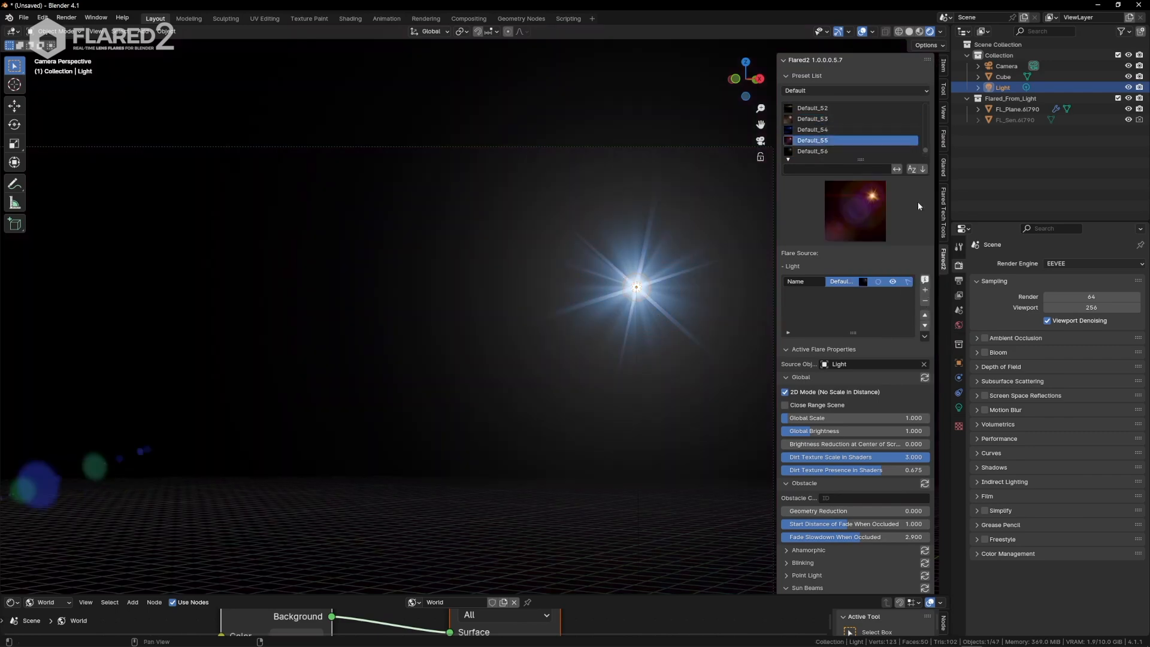
{"action": "left_click", "coordinate": [924, 290]}
{"action": "left_click", "coordinate": [901, 296]}
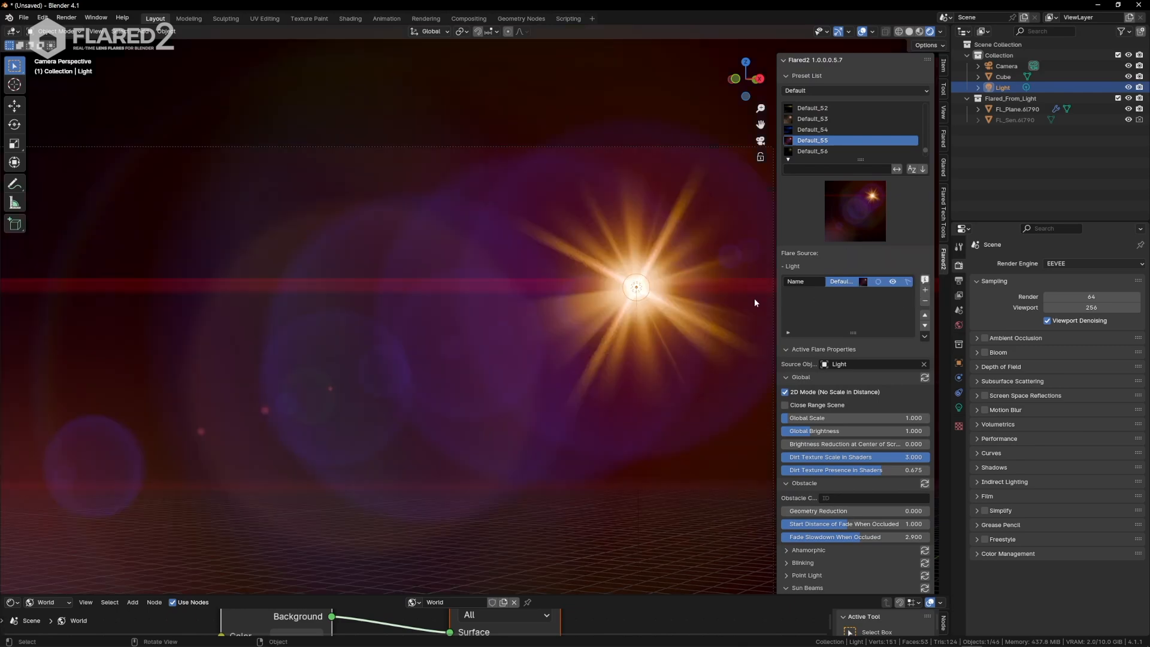
{"action": "key", "text": "g"}
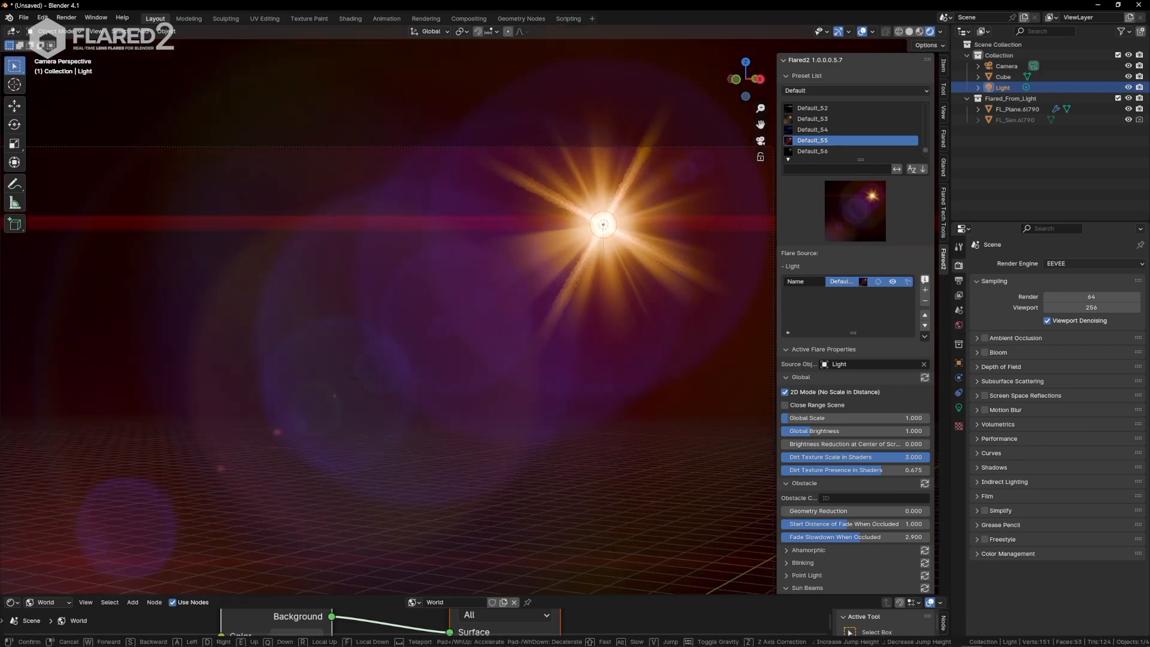
{"action": "left_click", "coordinate": [581, 284]}
Step: Isolate the sun beams with Solo Sun Beams and raise Sun Beam Scale to 6.902
{"action": "scroll", "coordinate": [838, 395], "scroll_direction": "down", "scroll_amount": 8}
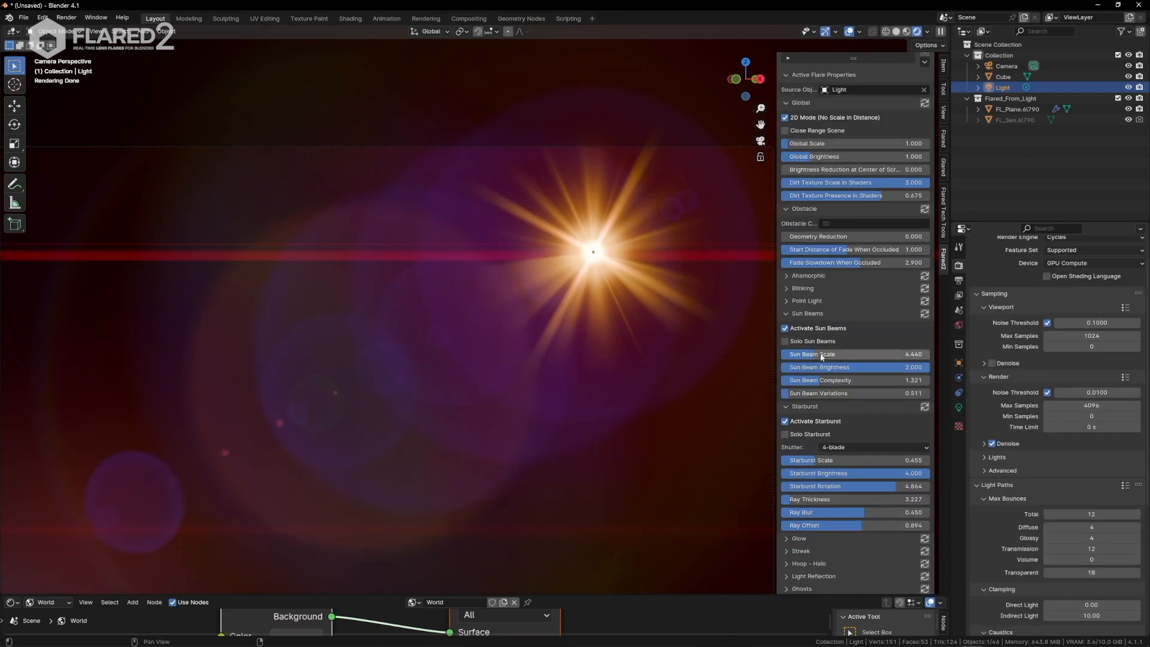
{"action": "left_click", "coordinate": [785, 341]}
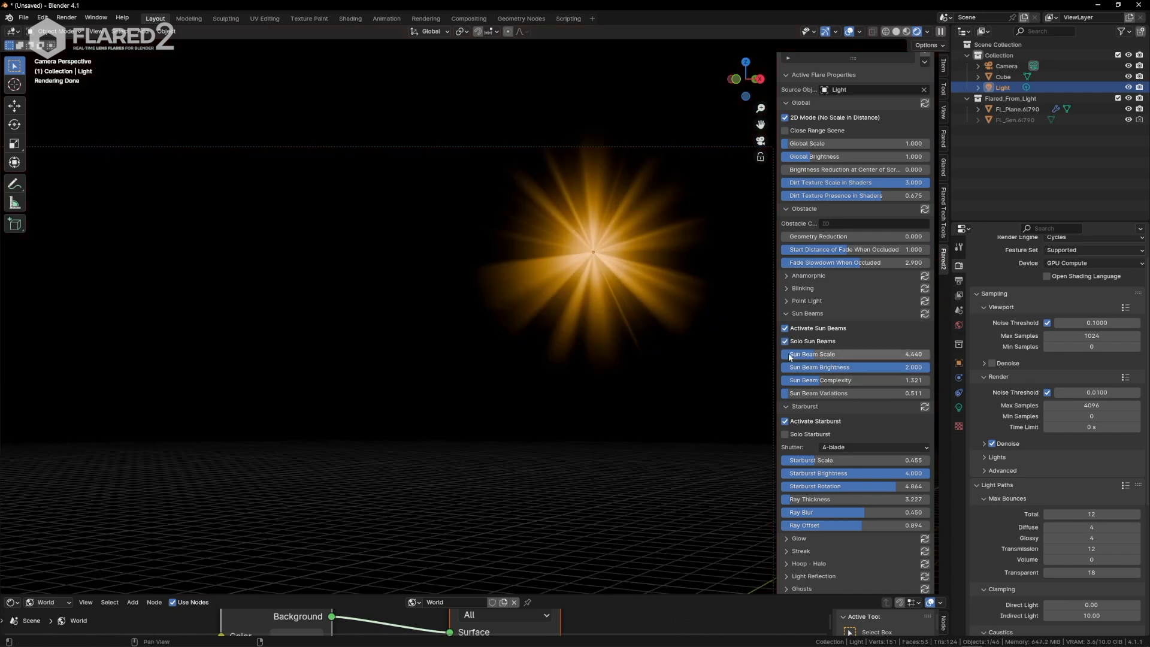
{"action": "left_click_drag", "start_coordinate": [807, 358], "coordinate": [861, 367]}
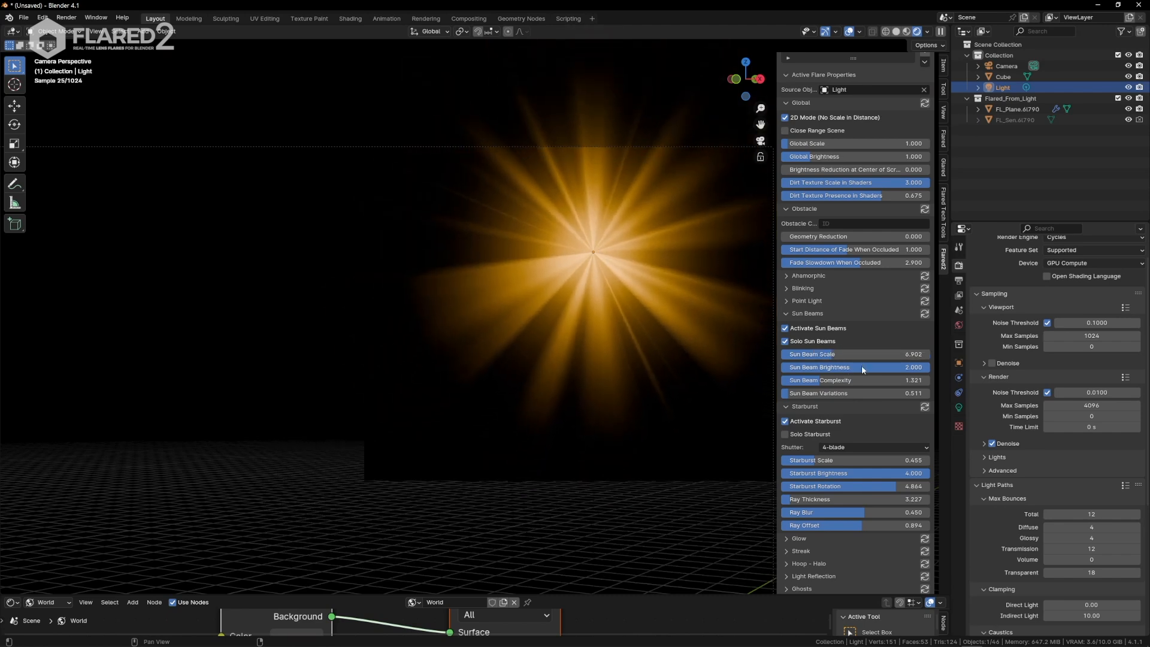
Step: Switch the render engine to EEVEE and set Sun Beam Scale to 7.983, Brightness to 2, Complexity to 4.293 and Variations to 6.938
{"action": "left_click", "coordinate": [1092, 236]}
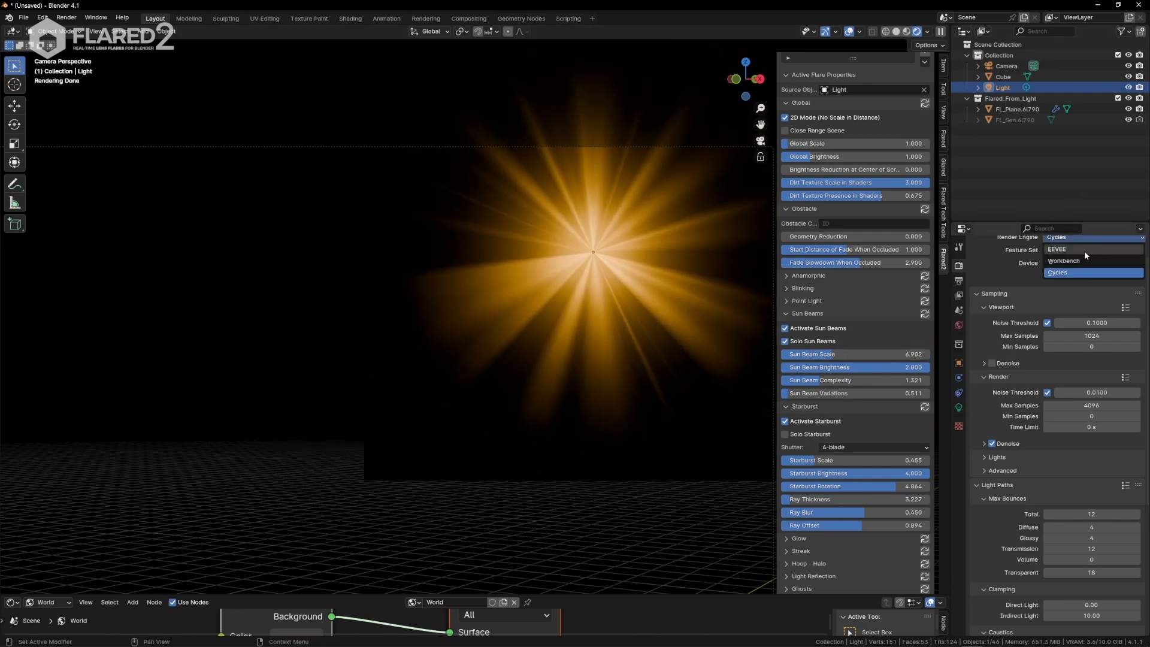
{"action": "left_click", "coordinate": [1084, 250]}
{"action": "left_click_drag", "start_coordinate": [825, 355], "coordinate": [883, 393]}
{"action": "double_click", "coordinate": [849, 366]}
{"action": "key", "text": "Return"}
Step: Switch the render engine back to Cycles and readjust the Sun Beam Scale
{"action": "left_click", "coordinate": [1061, 263]}
{"action": "left_click", "coordinate": [1063, 299]}
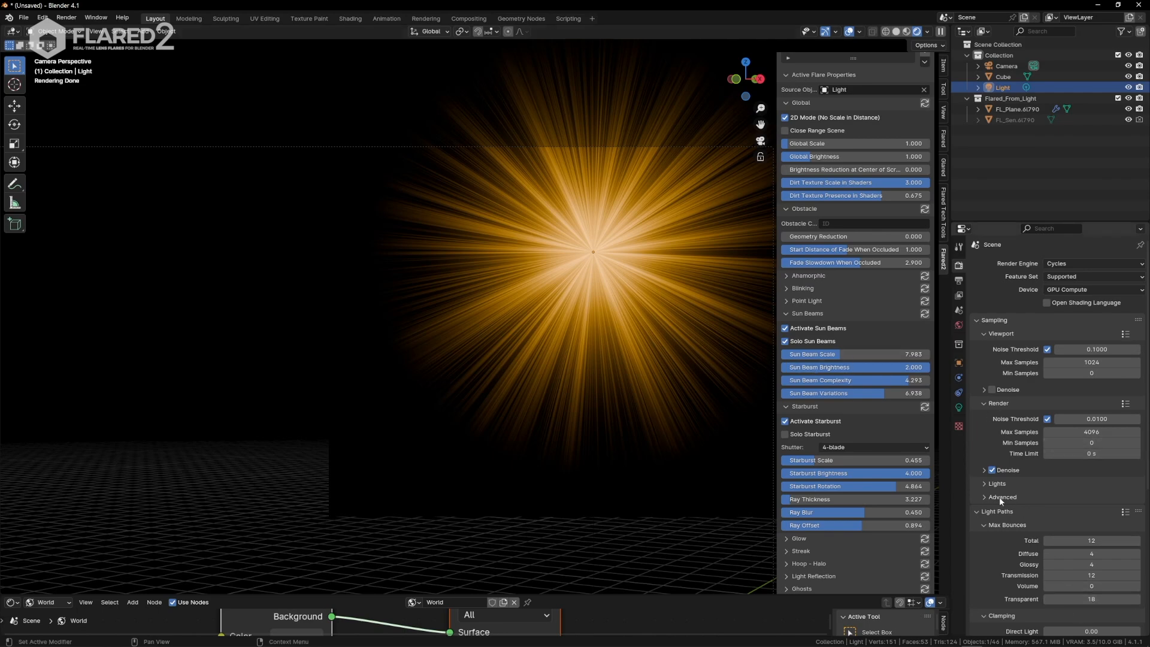
{"action": "left_click_drag", "start_coordinate": [837, 354], "coordinate": [854, 353]}
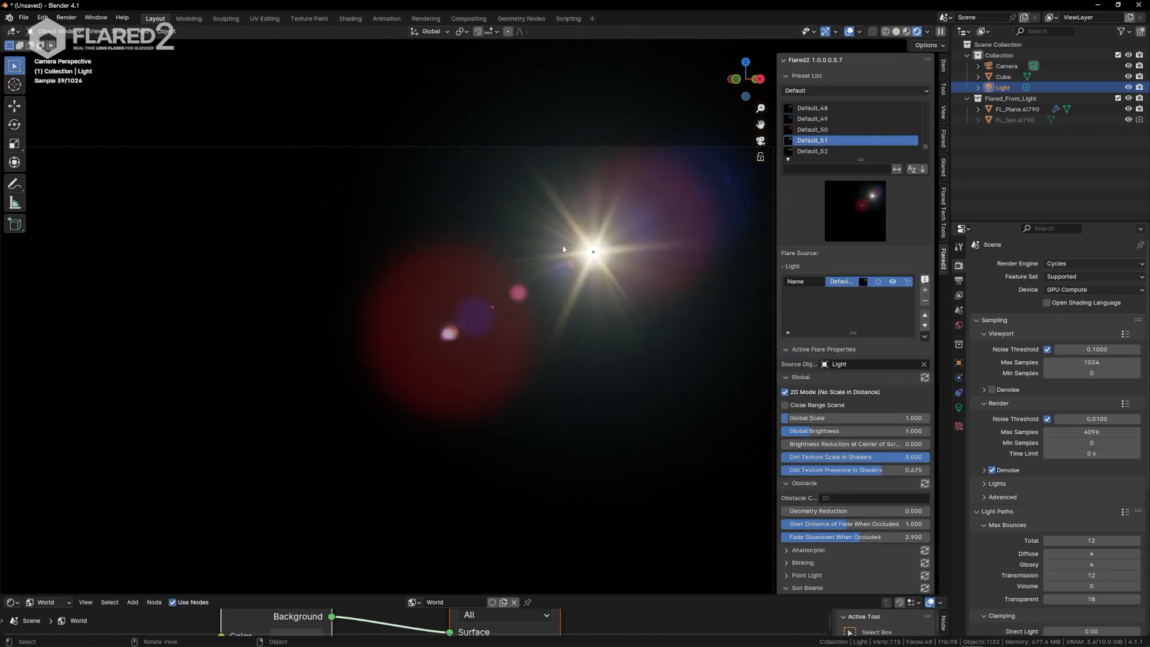
Step: Reorient the camera with Walk Navigation so the Default_51 flare's light sits at the edge of the camera frame
{"action": "key", "text": "q"}
{"action": "left_click", "coordinate": [472, 305]}
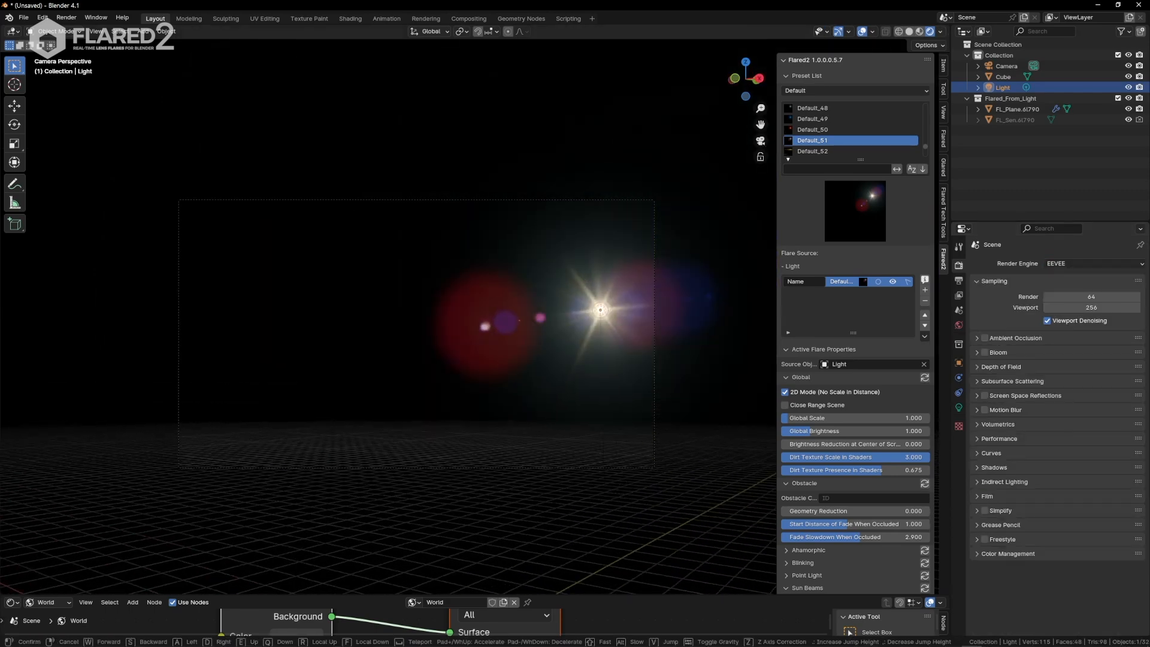
{"action": "left_click", "coordinate": [668, 336]}
{"action": "scroll", "coordinate": [856, 394], "scroll_direction": "down", "scroll_amount": 4}
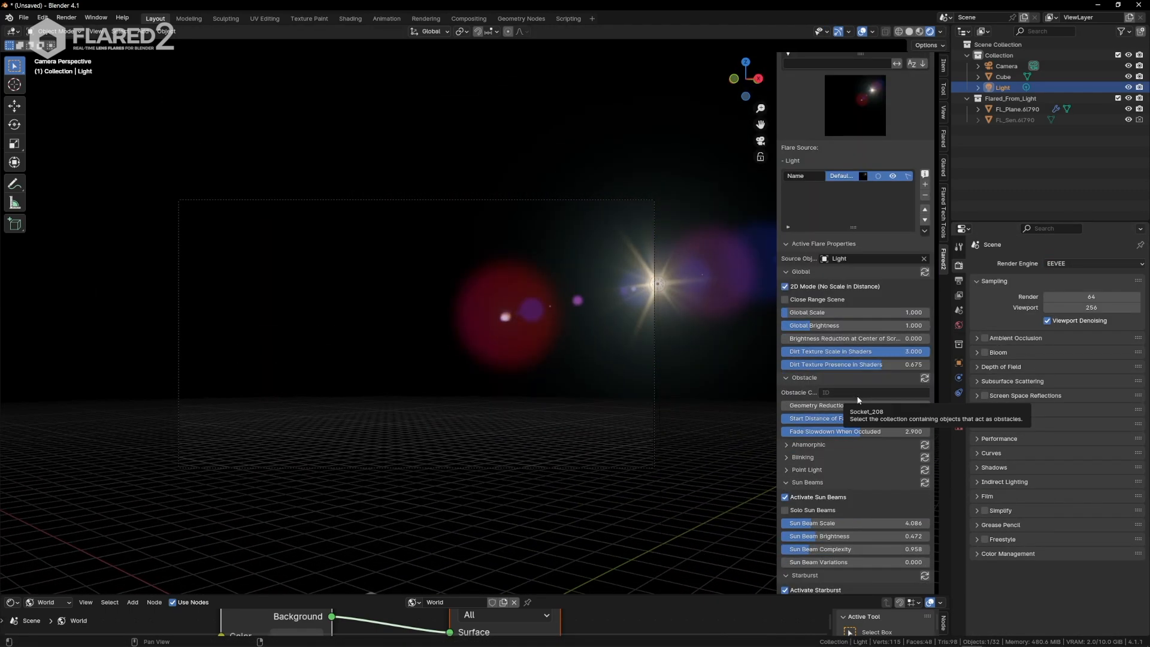
Step: Bring the flare inside the camera frame and adjust Dirt Brightness in the Lens Dirt settings to strengthen the specks
{"action": "left_click", "coordinate": [695, 305]}
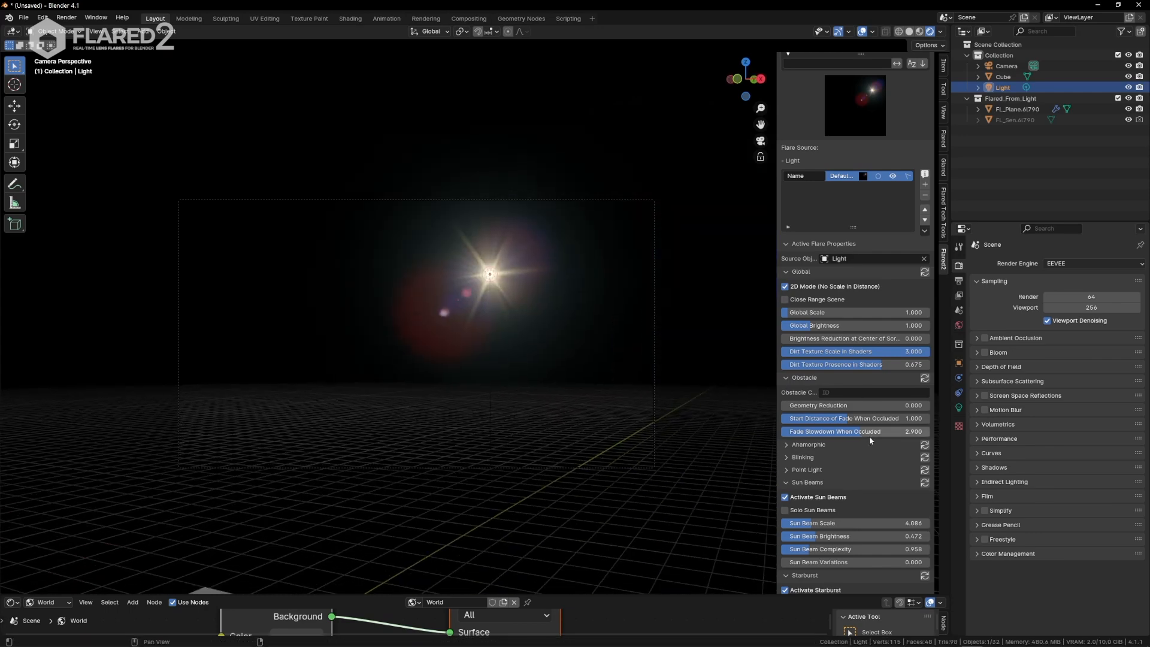
{"action": "scroll", "coordinate": [868, 436], "scroll_direction": "down", "scroll_amount": 13}
{"action": "mouse_move", "coordinate": [819, 543]}
{"action": "left_mouse_down"}
{"action": "mouse_move", "coordinate": [890, 531]}
{"action": "mouse_move", "coordinate": [829, 544]}
{"action": "left_mouse_up"}
{"action": "mouse_move", "coordinate": [721, 480]}
{"action": "middle_mouse_down"}
{"action": "mouse_move", "coordinate": [682, 481]}
{"action": "mouse_move", "coordinate": [710, 488]}
{"action": "middle_mouse_up"}
{"action": "left_click_drag", "start_coordinate": [850, 543], "coordinate": [893, 557]}
{"action": "left_click_drag", "start_coordinate": [862, 543], "coordinate": [877, 543]}
{"action": "mouse_move", "coordinate": [730, 467]}
{"action": "middle_mouse_down"}
{"action": "mouse_move", "coordinate": [714, 458]}
{"action": "mouse_move", "coordinate": [731, 453]}
{"action": "middle_mouse_up"}
{"action": "scroll", "coordinate": [845, 219], "scroll_direction": "up", "scroll_amount": 13}
{"action": "scroll", "coordinate": [845, 431], "scroll_direction": "down", "scroll_amount": 10}
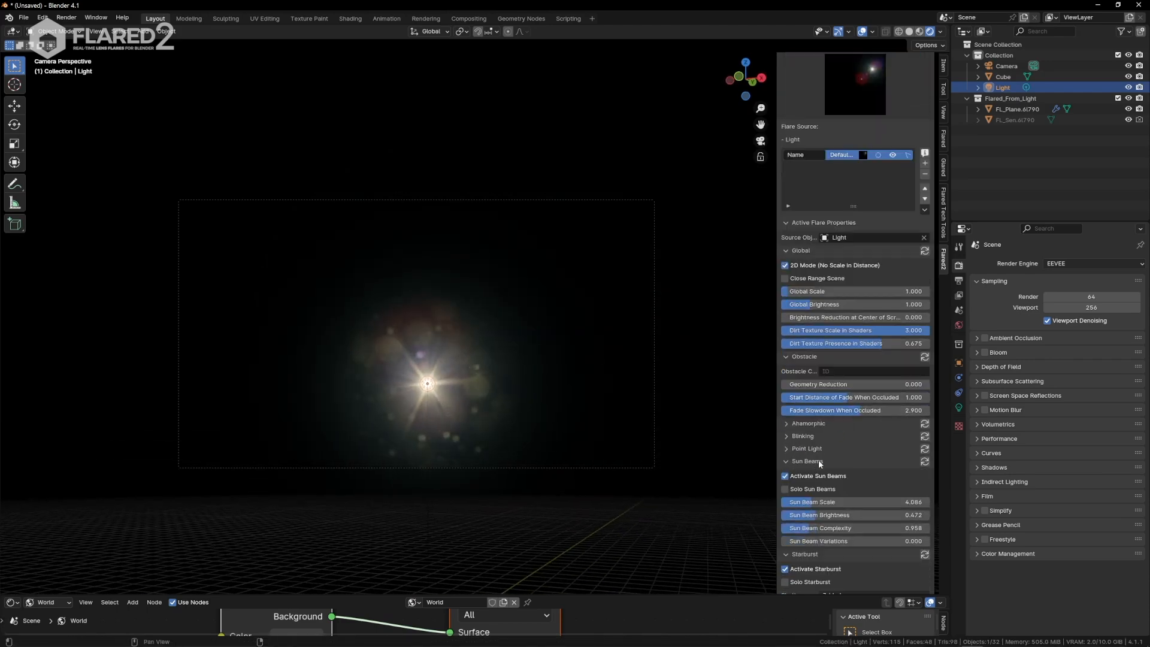
Step: Activate Anamorphic with an Anamorphic Aspect of 3.896 and swing the camera with Walk Navigation to check the stretched flare
{"action": "left_click", "coordinate": [806, 424]}
{"action": "left_click", "coordinate": [803, 437]}
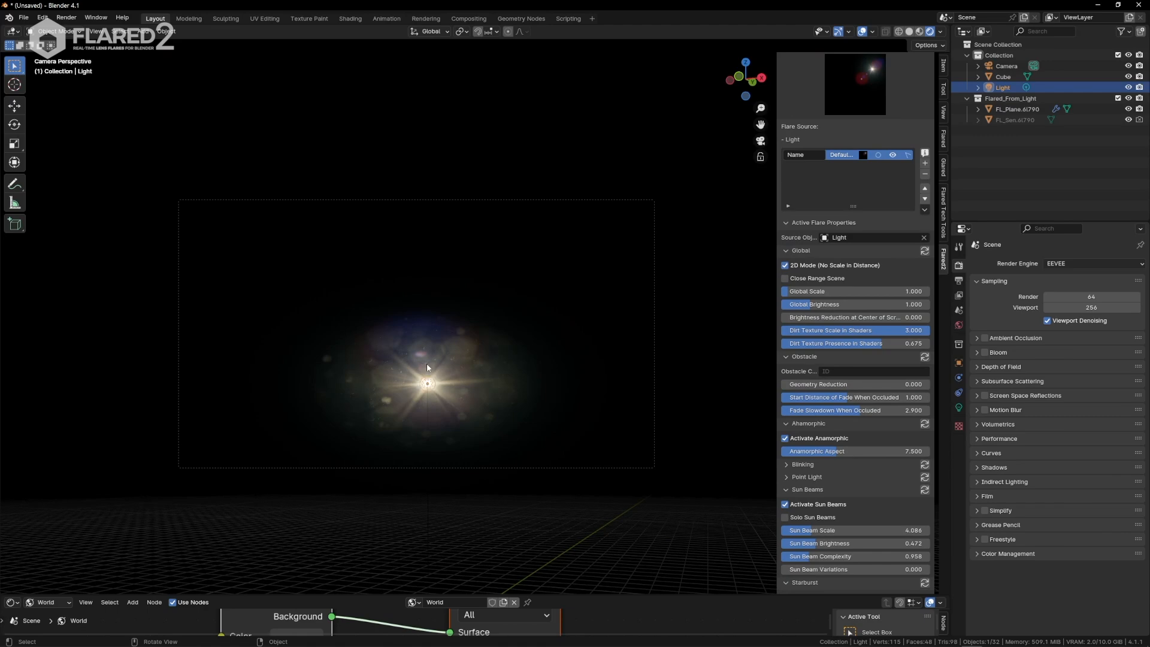
{"action": "mouse_move", "coordinate": [823, 453]}
{"action": "left_mouse_down"}
{"action": "mouse_move", "coordinate": [887, 453]}
{"action": "mouse_move", "coordinate": [810, 453]}
{"action": "left_mouse_up"}
{"action": "key", "text": "shift+grave"}
{"action": "left_click", "coordinate": [578, 391]}
{"action": "key", "text": "shift+grave"}
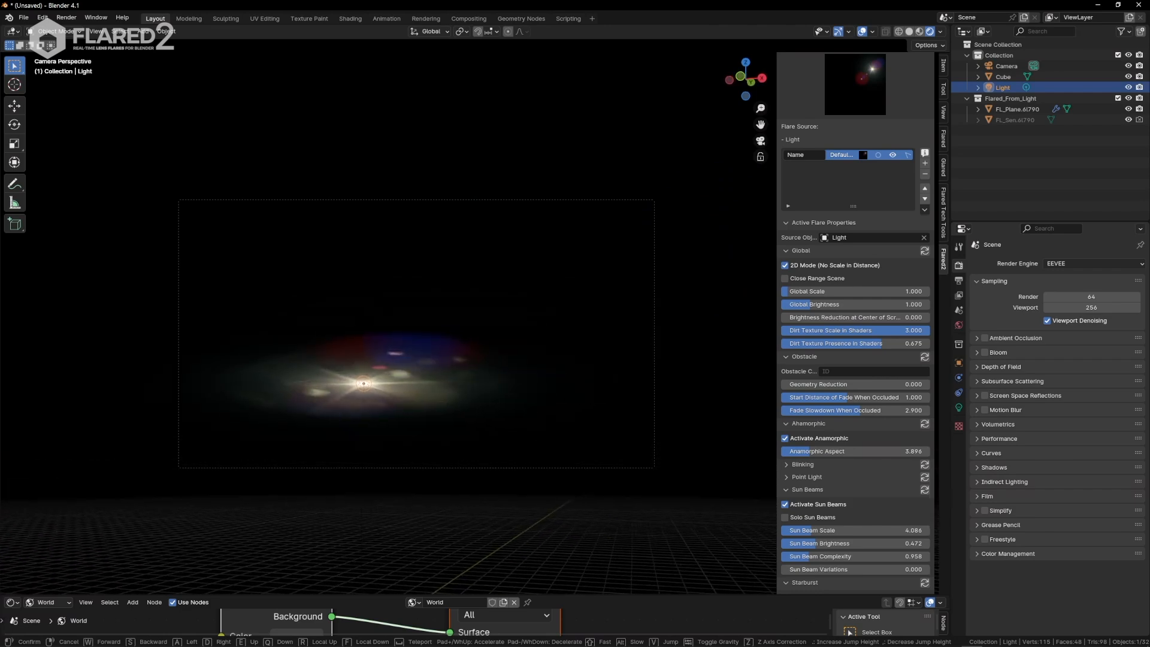
{"action": "key", "text": "Return"}
Step: Replace the existing flare with the Default_50 preset and reorient the camera so the light sits in the frame's upper-right area
{"action": "left_click", "coordinate": [1072, 264]}
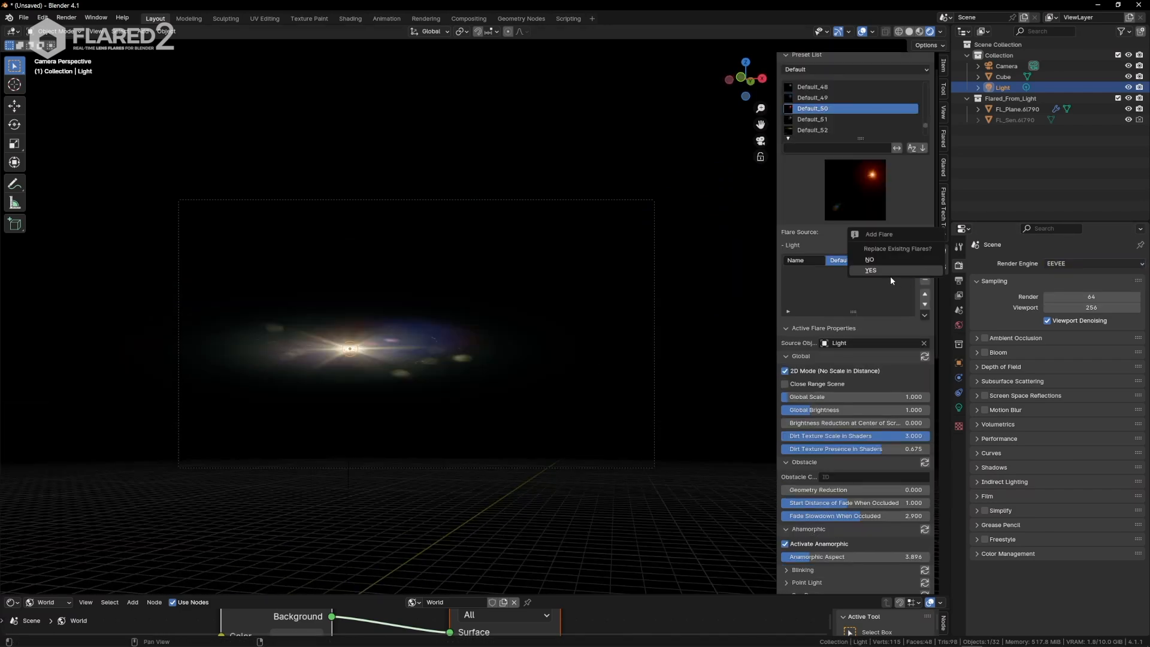
{"action": "left_click", "coordinate": [890, 273]}
{"action": "key", "text": "shift+grave"}
{"action": "left_click", "coordinate": [476, 310]}
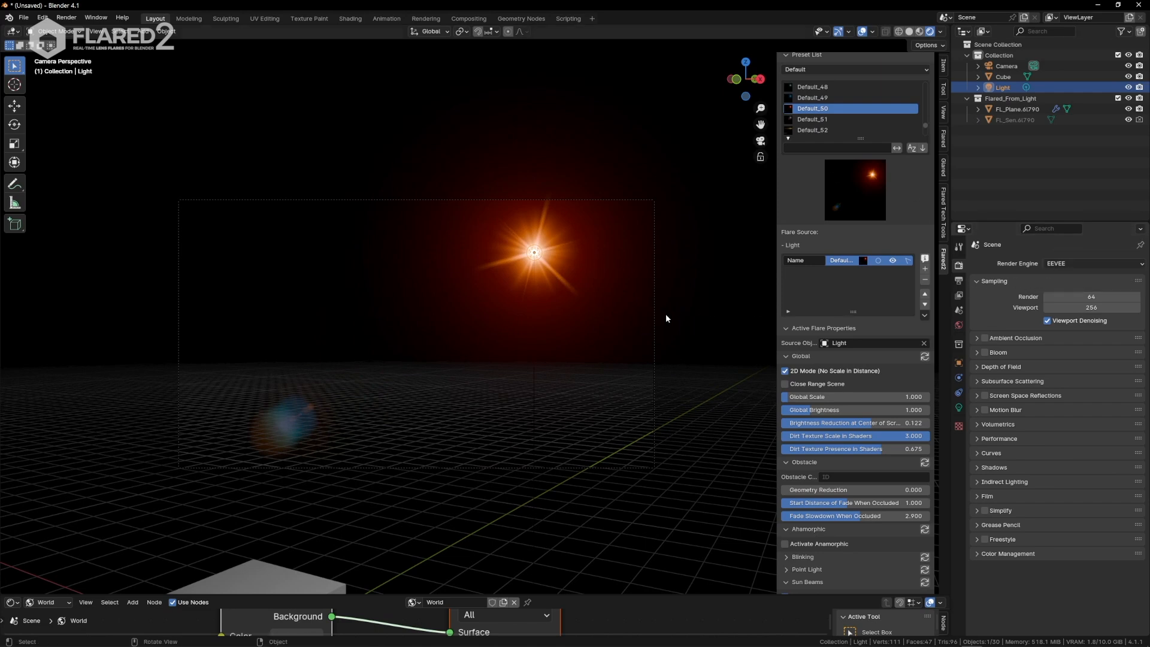
Step: Switch the render engine to Cycles and turn the camera so the flare's light sits in the frame's upper-left area
{"action": "left_click", "coordinate": [1086, 262]}
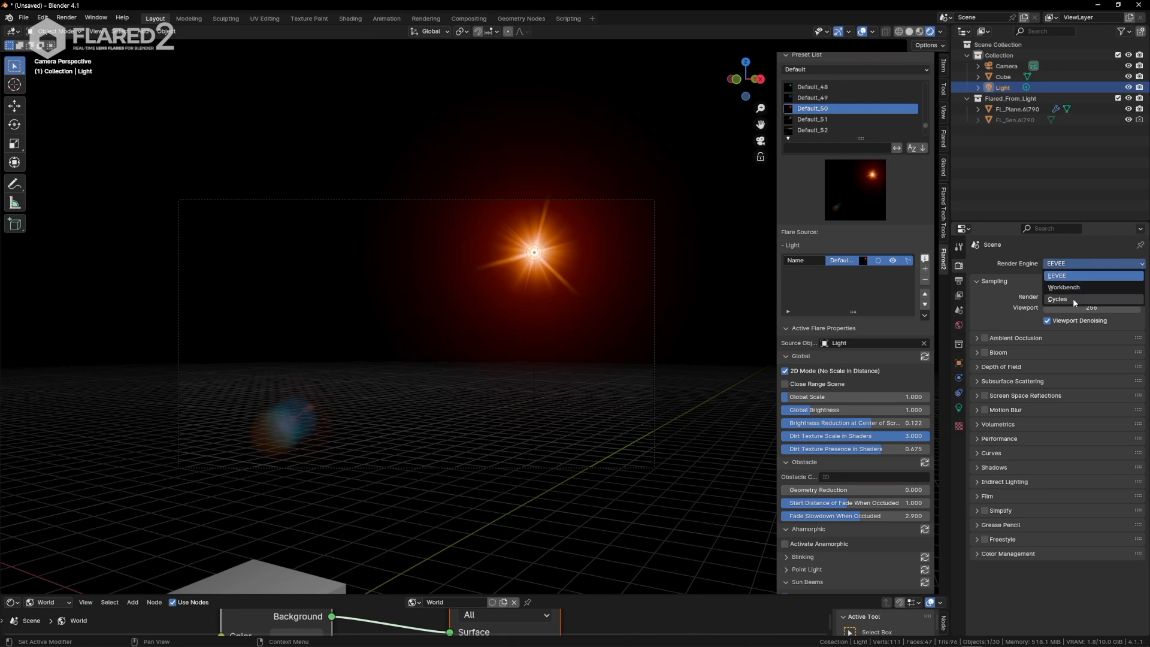
{"action": "left_click", "coordinate": [1072, 298]}
{"action": "scroll", "coordinate": [1065, 568], "scroll_direction": "down", "scroll_amount": 4}
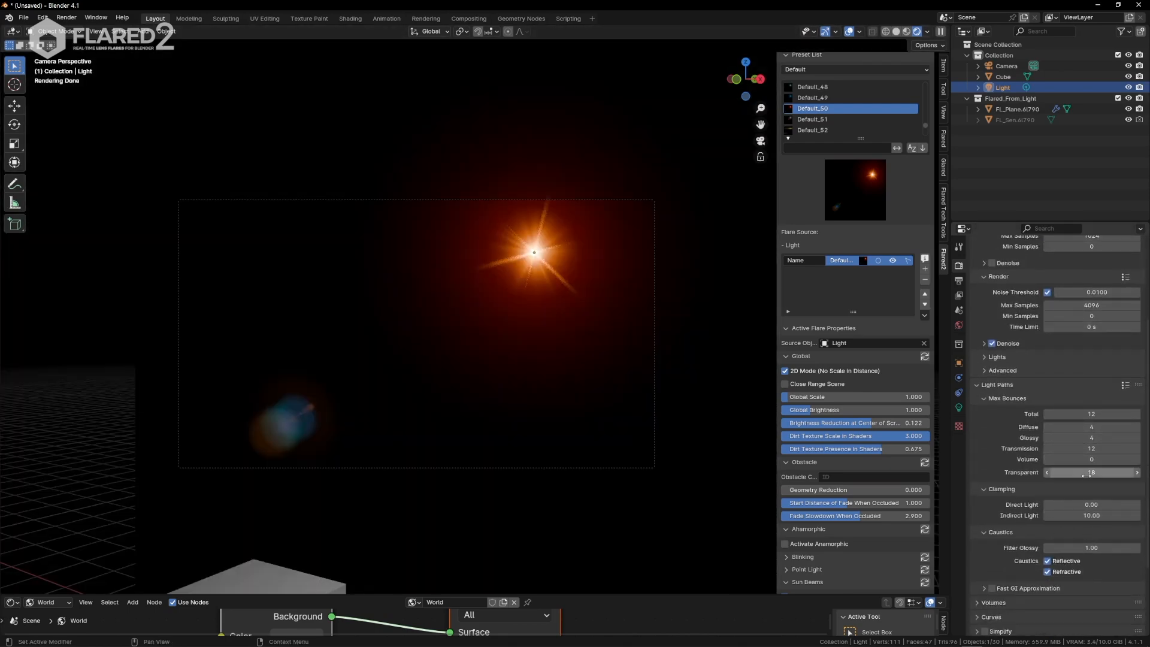
{"action": "key", "text": "shift+grave"}
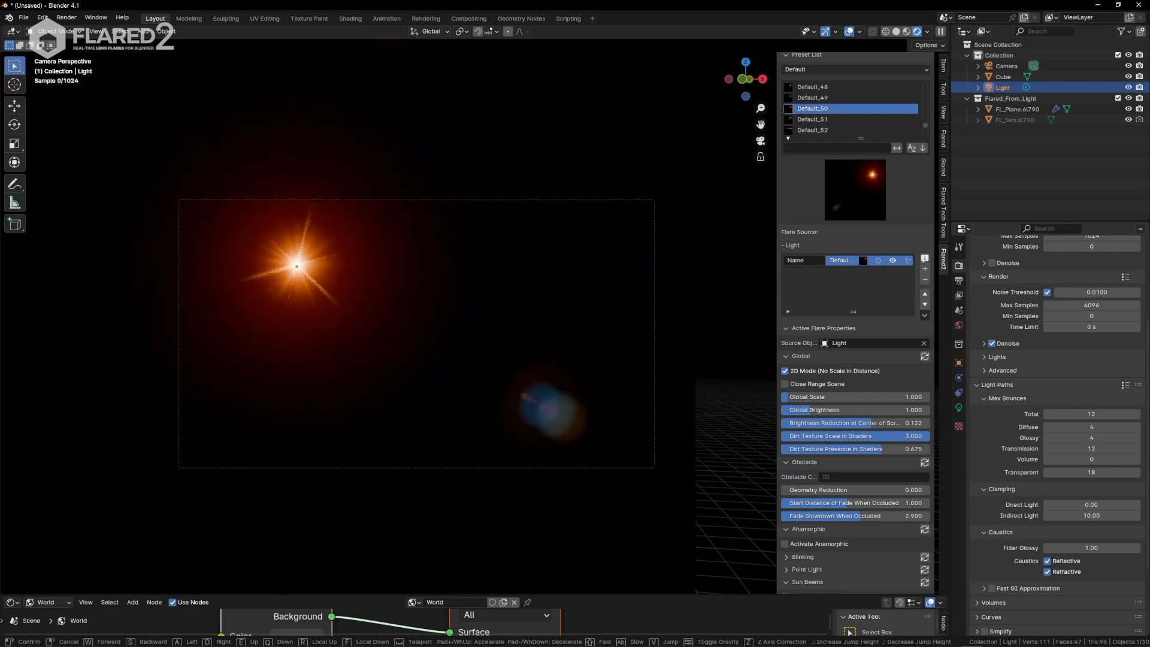
{"action": "left_click", "coordinate": [473, 317]}
Step: Expand the add-on's Render Option settings below Lens Dirt
{"action": "scroll", "coordinate": [857, 548], "scroll_direction": "down", "scroll_amount": 12}
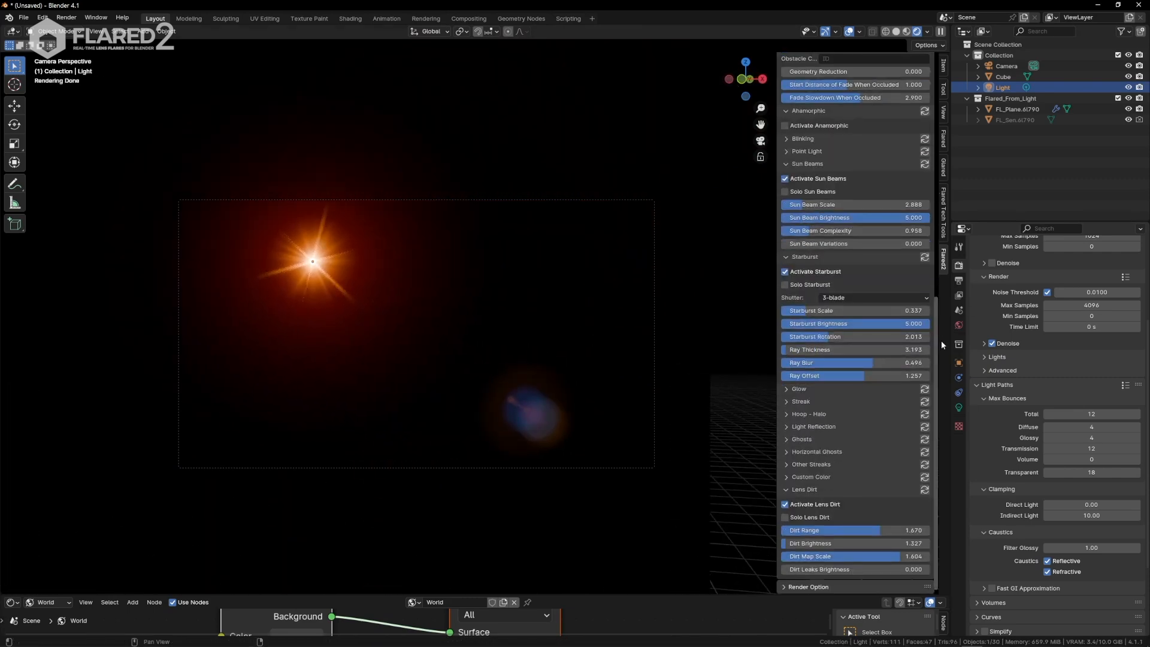
{"action": "left_click", "coordinate": [781, 588]}
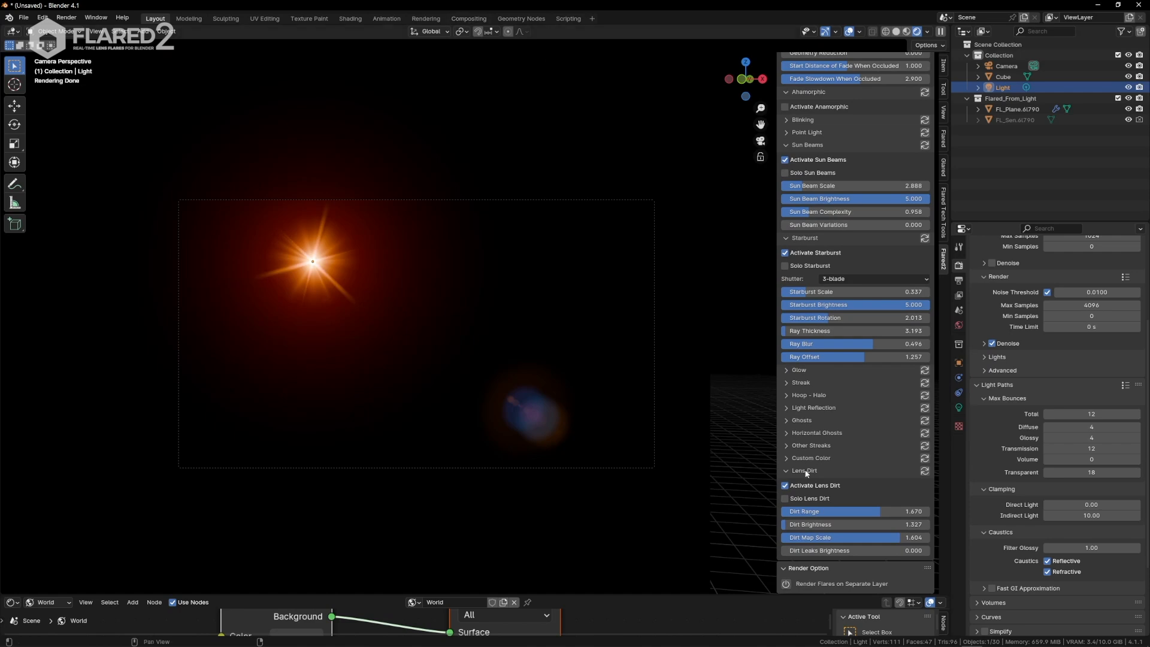
{"action": "scroll", "coordinate": [329, 270], "scroll_direction": "down", "scroll_amount": 4}
Step: Move the cube into the camera frame so it stands below the glowing light
{"action": "left_click", "coordinate": [239, 497]}
{"action": "key", "text": "g"}
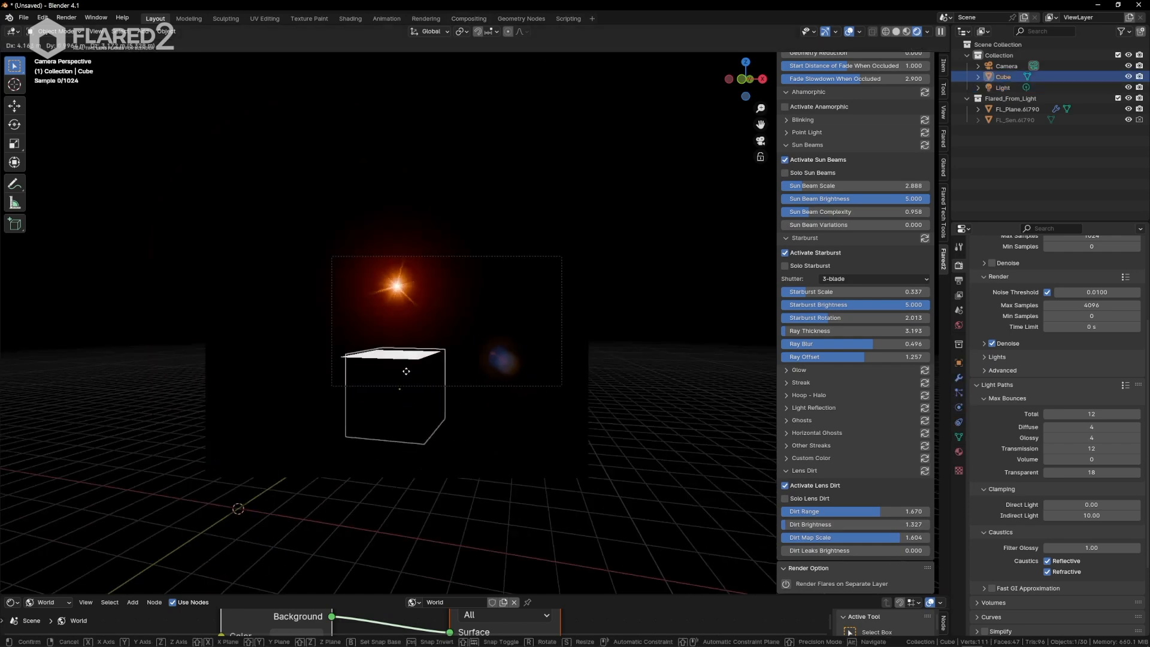
{"action": "left_click", "coordinate": [410, 361]}
{"action": "scroll", "coordinate": [537, 340], "scroll_direction": "up", "scroll_amount": 5}
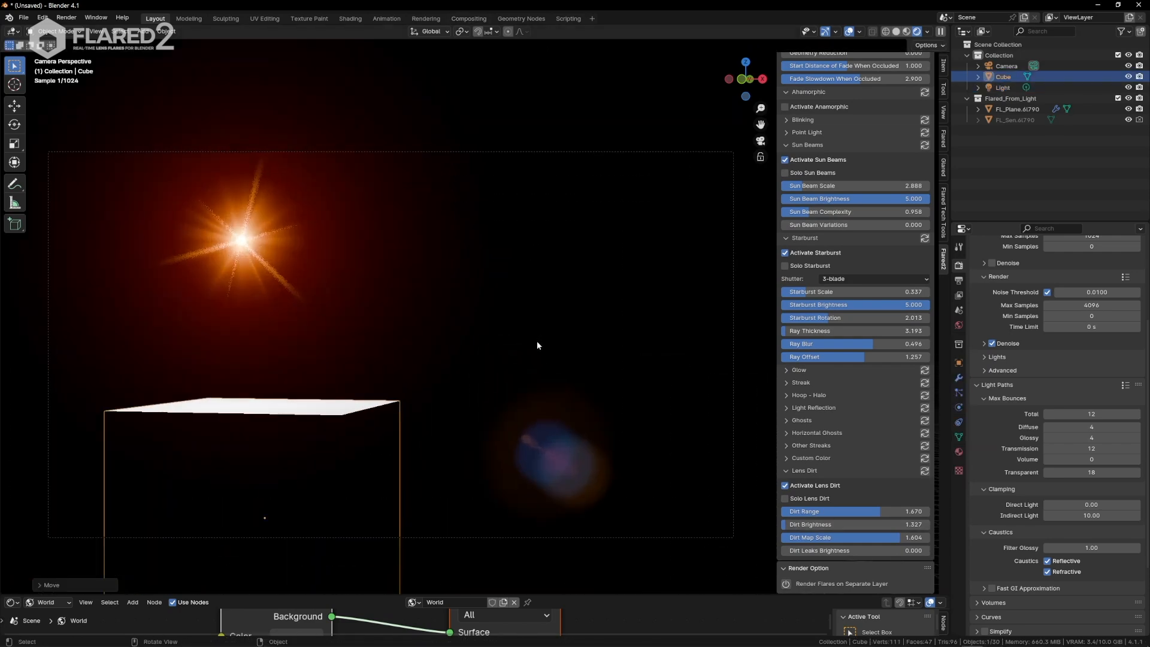
Step: Set the flares to render on a separate layer with Auto Setup Compositing Nodes enabled
{"action": "left_click", "coordinate": [784, 584]}
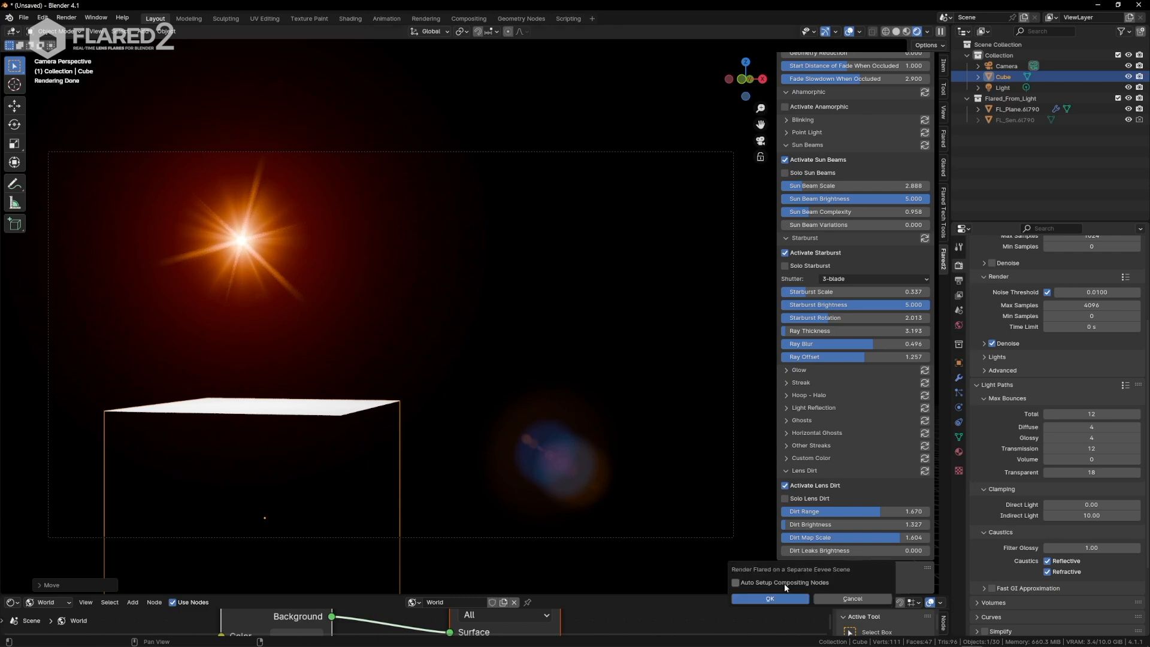
{"action": "left_click", "coordinate": [735, 582]}
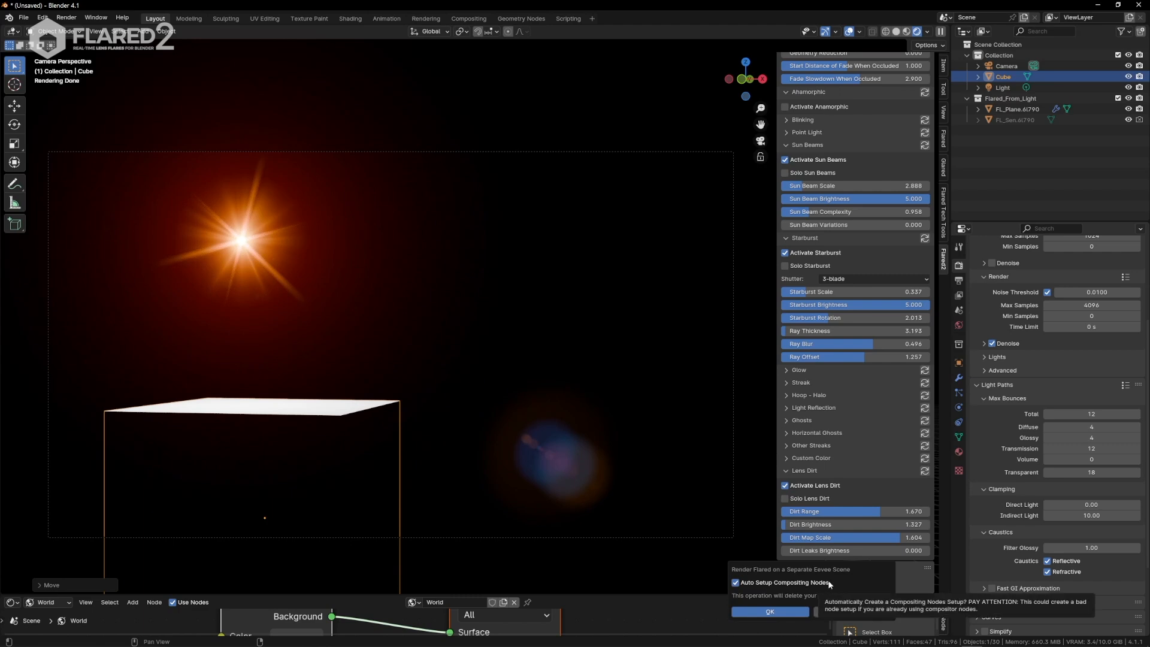
{"action": "left_click", "coordinate": [770, 611]}
Step: Split the 3D viewport horizontally and turn the upper area into a Compositor
{"action": "left_click_drag", "start_coordinate": [3, 26], "coordinate": [6, 291]}
{"action": "left_click", "coordinate": [13, 32]}
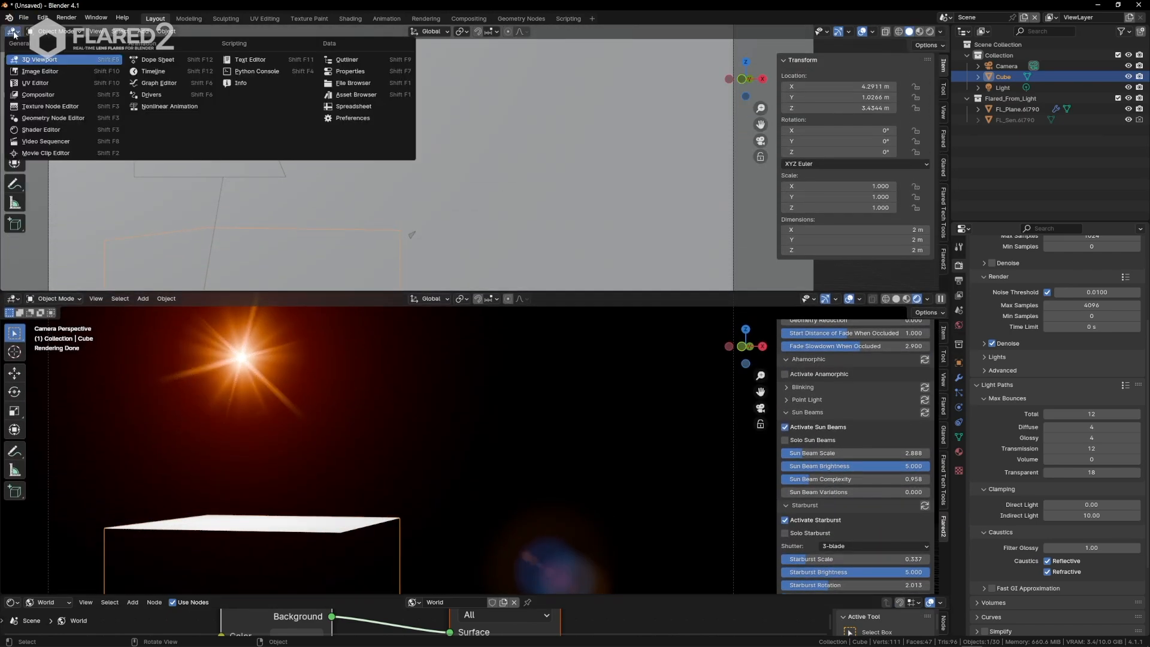
{"action": "left_click", "coordinate": [39, 94]}
Step: Arrange the compositing nodes with the two Render Layers stacked, the Add node between them and Composite at the end
{"action": "scroll", "coordinate": [577, 184], "scroll_direction": "up", "scroll_amount": 1}
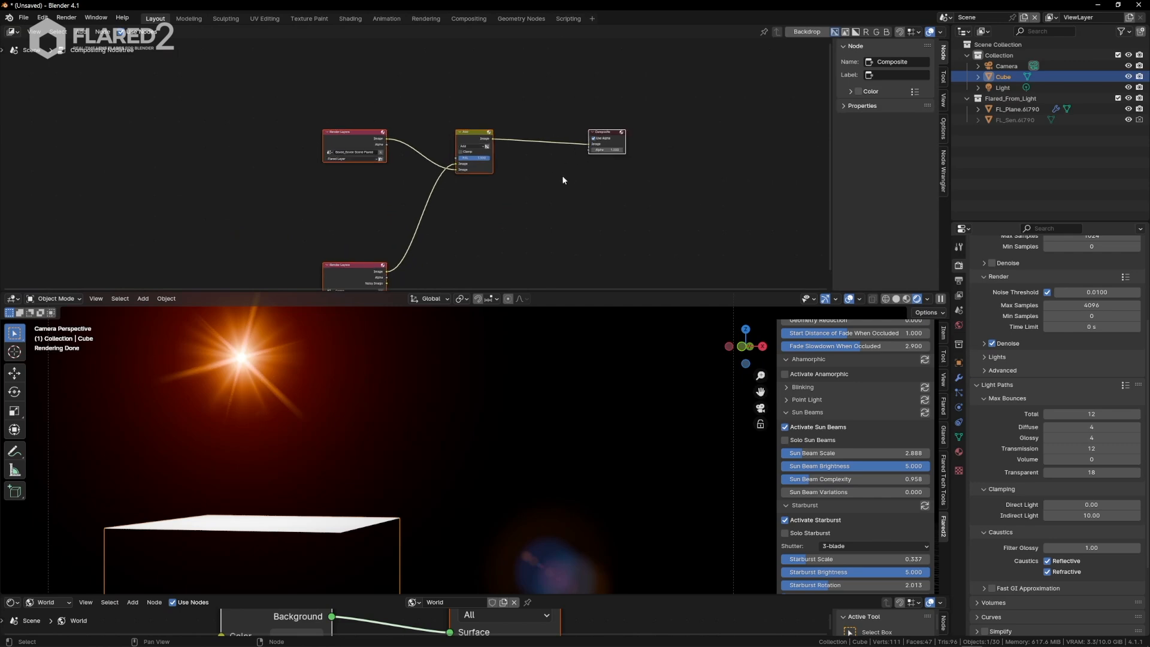
{"action": "scroll", "coordinate": [562, 177], "scroll_direction": "up", "scroll_amount": 1}
{"action": "middle_click_drag", "start_coordinate": [398, 269], "coordinate": [431, 230]}
{"action": "left_click_drag", "start_coordinate": [375, 251], "coordinate": [353, 154]}
{"action": "left_click", "coordinate": [373, 206]}
{"action": "left_click_drag", "start_coordinate": [371, 76], "coordinate": [367, 77]}
{"action": "left_click", "coordinate": [992, 32]}
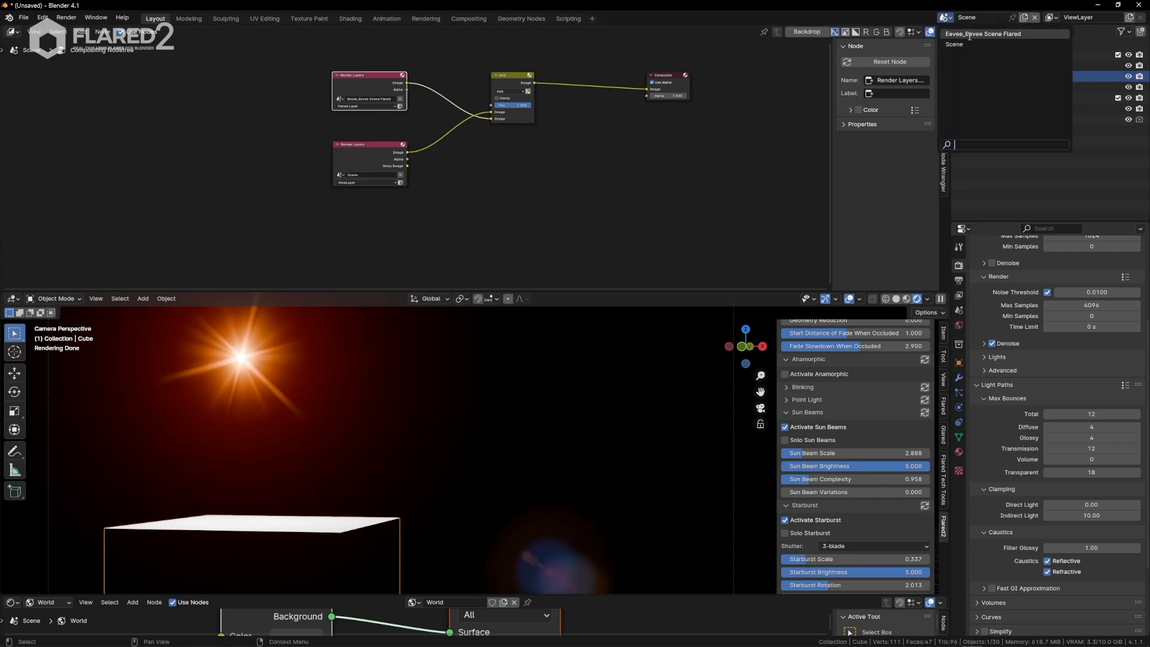
{"action": "left_click_drag", "start_coordinate": [510, 77], "coordinate": [520, 105]}
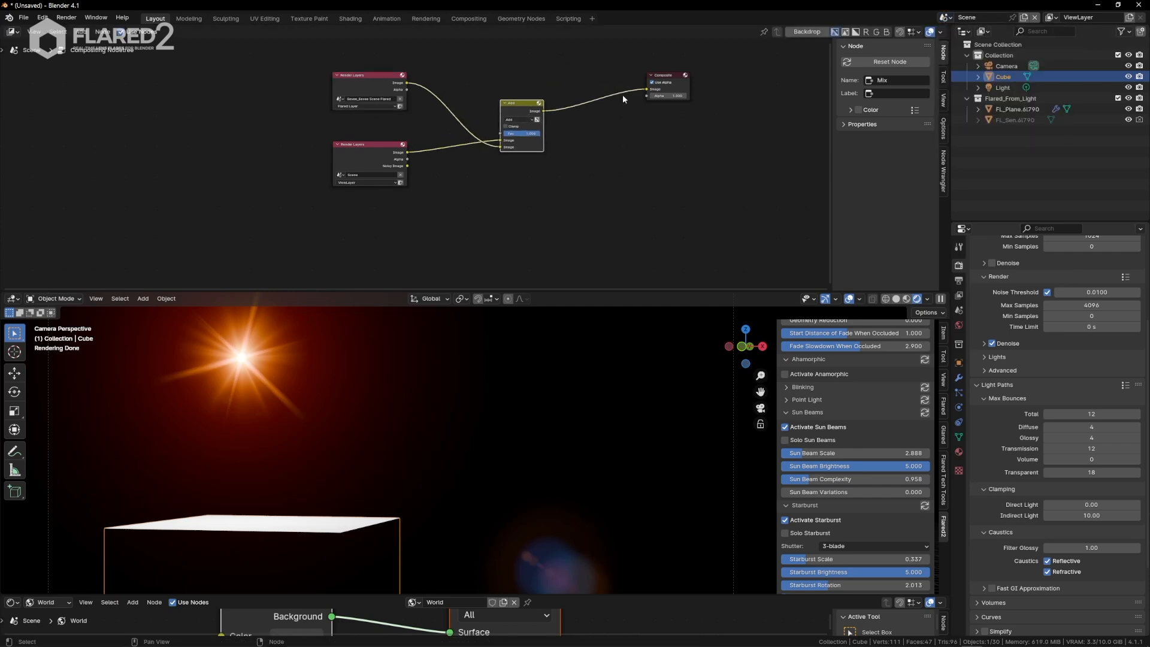
{"action": "left_click_drag", "start_coordinate": [670, 77], "coordinate": [669, 110]}
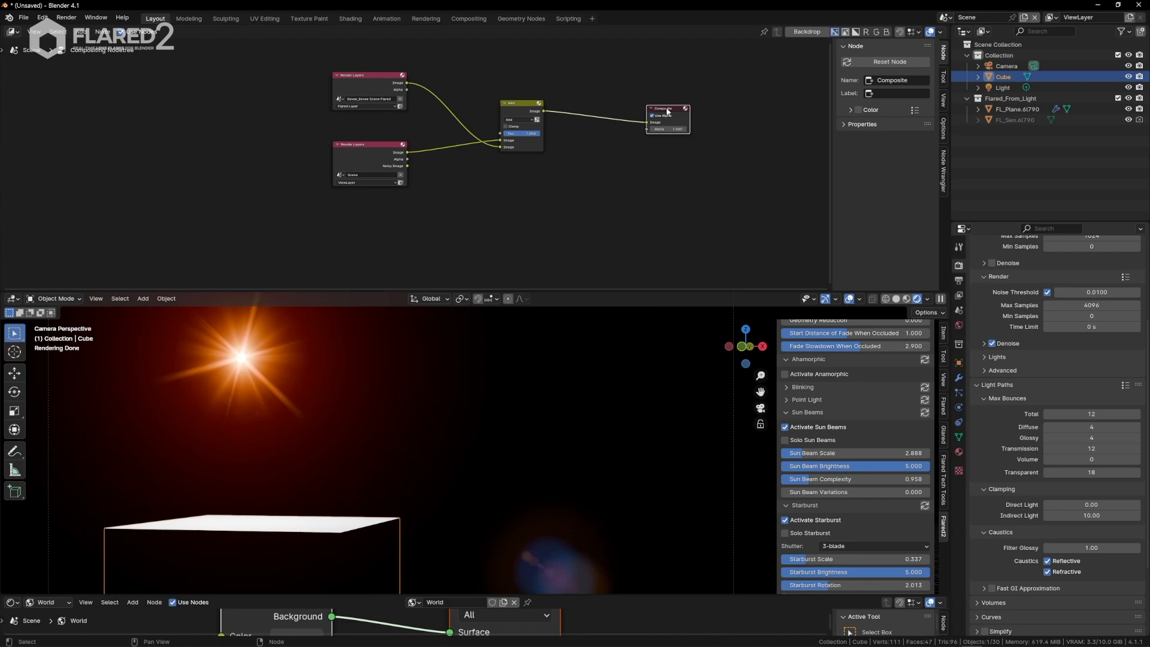
Step: Render the image to check the composited flare and cube, and close the render window
{"action": "left_click", "coordinate": [59, 20]}
{"action": "left_click", "coordinate": [79, 31]}
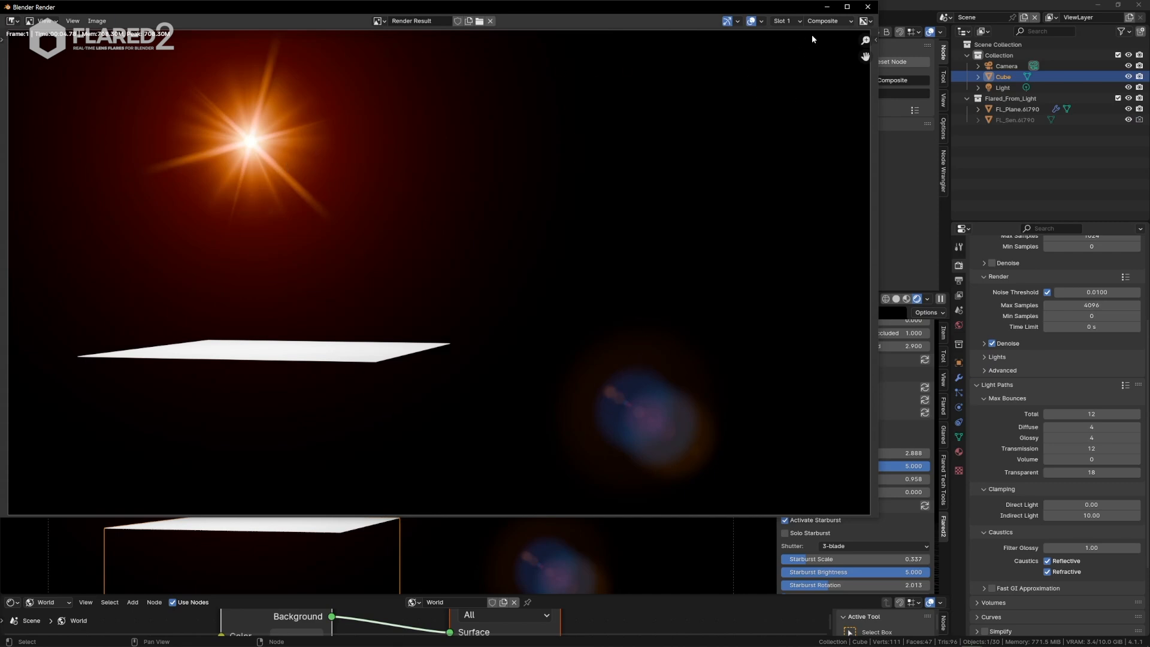
{"action": "left_click", "coordinate": [867, 6]}
Step: Preview the Scene Render Layers output with a Viewer node and Backdrop enabled, and delete the Viewer node
{"action": "left_click", "coordinate": [369, 144]}
{"action": "middle_click_drag", "start_coordinate": [490, 170], "coordinate": [470, 206]}
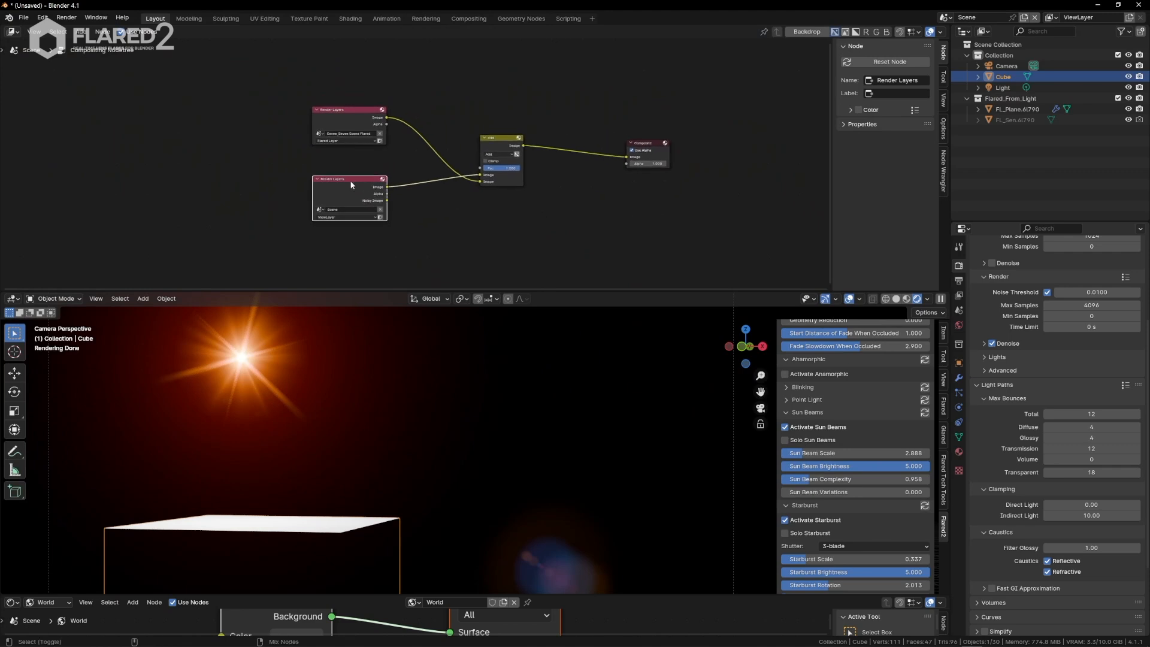
{"action": "left_click", "coordinate": [352, 185], "text": "ctrl+shift"}
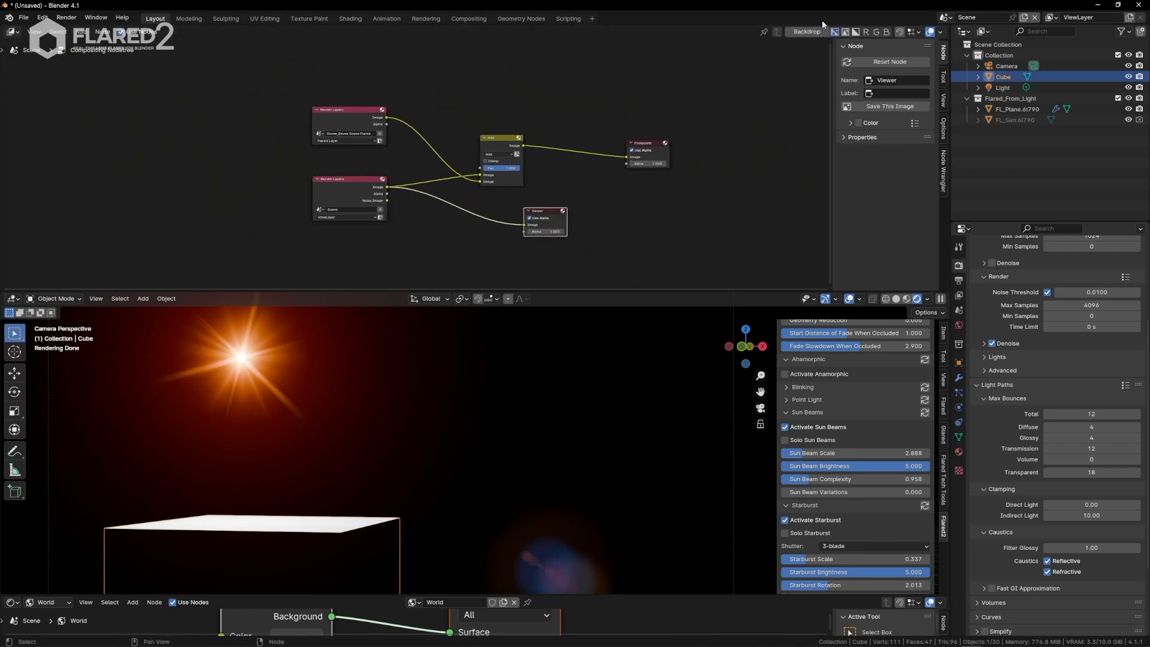
{"action": "left_click", "coordinate": [802, 33]}
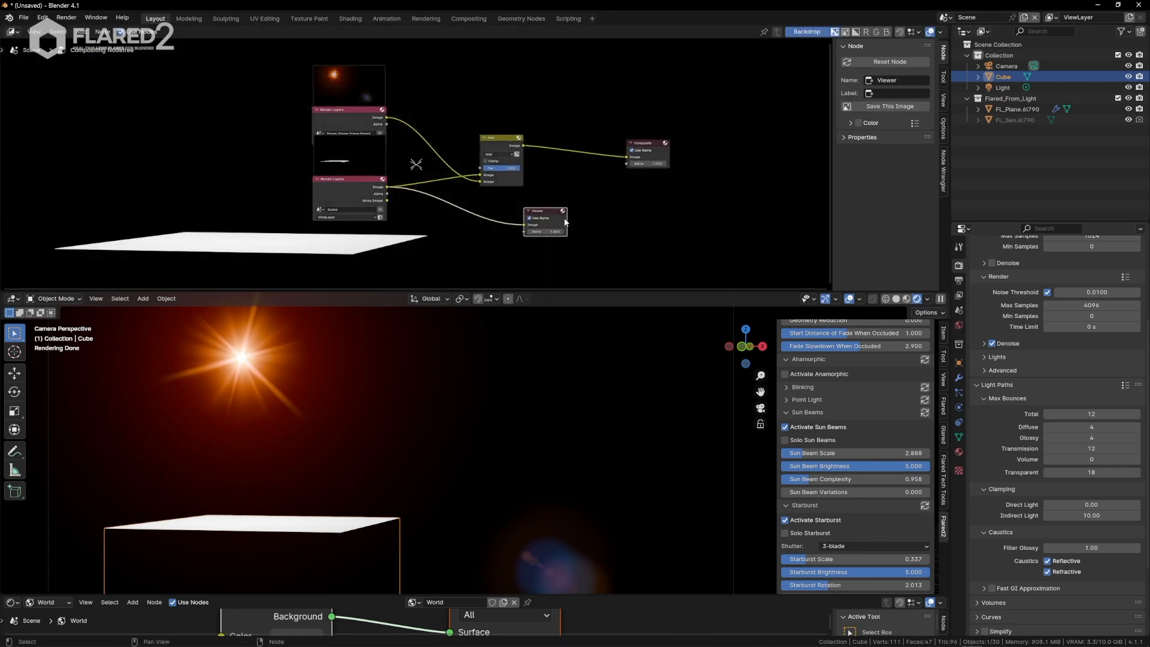
{"action": "key", "text": "x"}
Step: Space the two Render Layers nodes further apart vertically so their previews no longer overlap
{"action": "scroll", "coordinate": [392, 186], "scroll_direction": "up", "scroll_amount": 3}
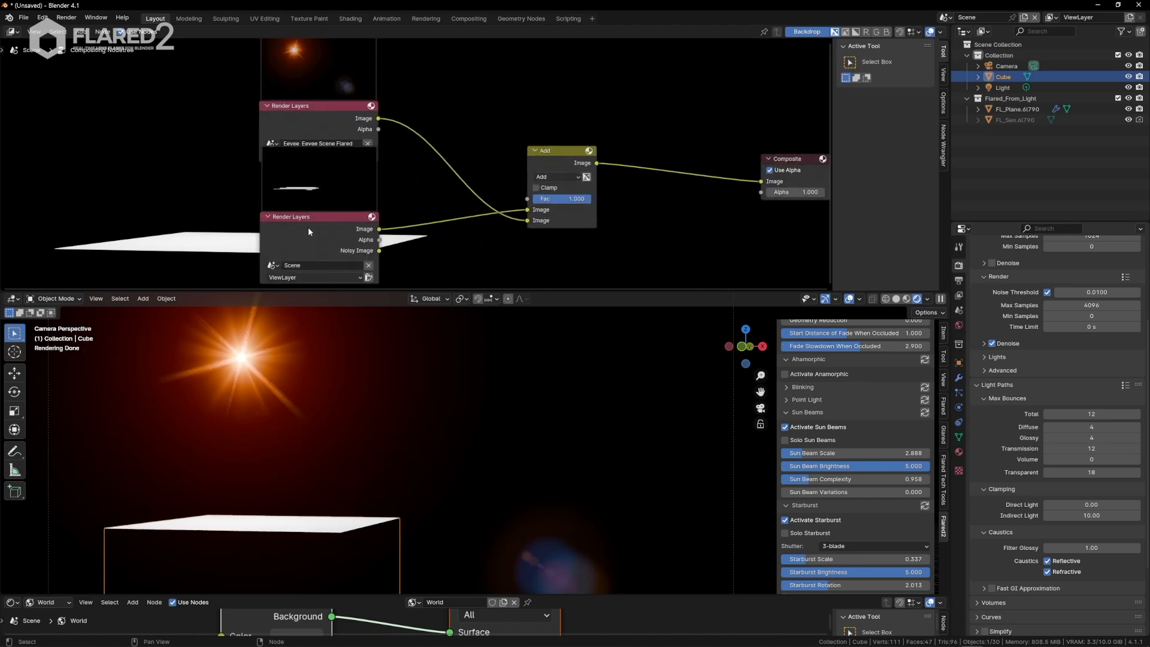
{"action": "left_click_drag", "start_coordinate": [307, 227], "coordinate": [316, 252]}
{"action": "scroll", "coordinate": [313, 188], "scroll_direction": "down", "scroll_amount": 4}
{"action": "left_click", "coordinate": [310, 146]}
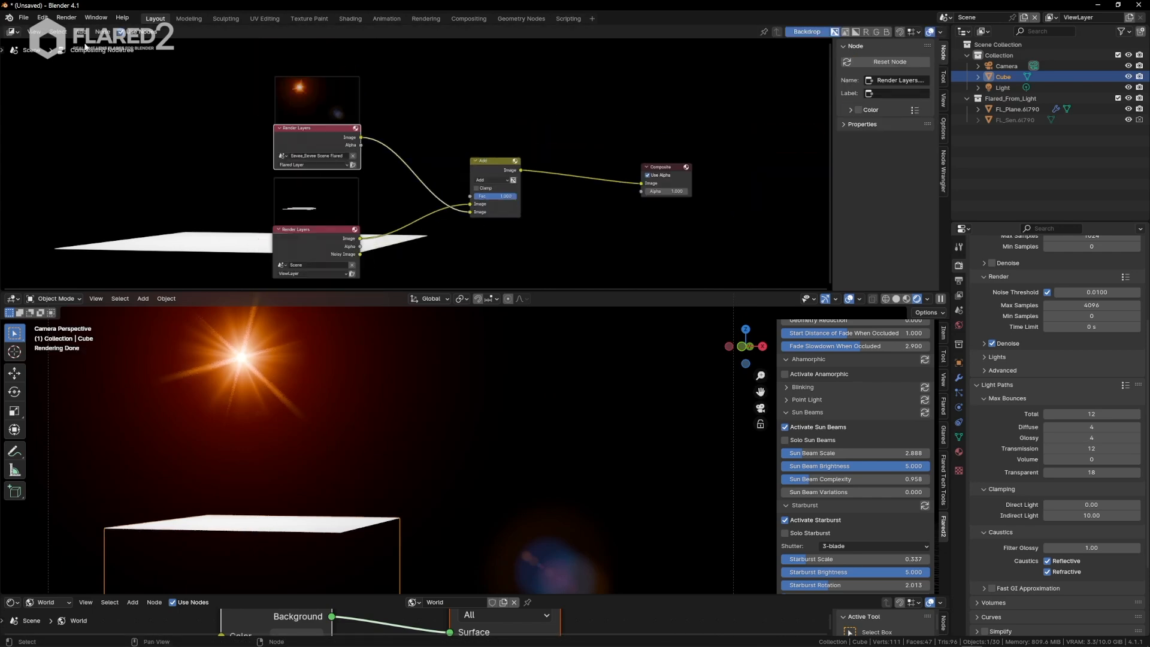
Step: Add a File Output node above Composite and connect the Image output of the Eevee_Eevee Scene Flared Render Layers to it
{"action": "left_click", "coordinate": [81, 32]}
{"action": "mouse_move", "coordinate": [98, 54]}
{"action": "left_click", "coordinate": [159, 80]}
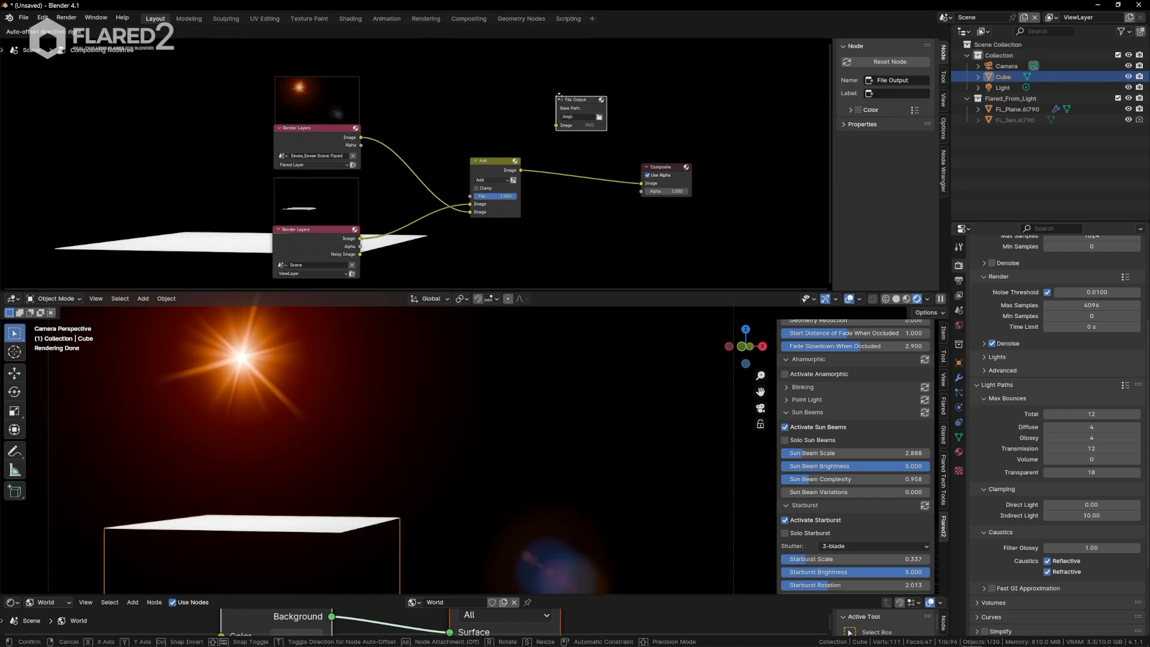
{"action": "left_click", "coordinate": [570, 135]}
{"action": "scroll", "coordinate": [570, 135], "scroll_direction": "up", "scroll_amount": 2}
{"action": "scroll", "coordinate": [570, 141], "scroll_direction": "up", "scroll_amount": 1}
{"action": "left_click_drag", "start_coordinate": [340, 127], "coordinate": [613, 110]}
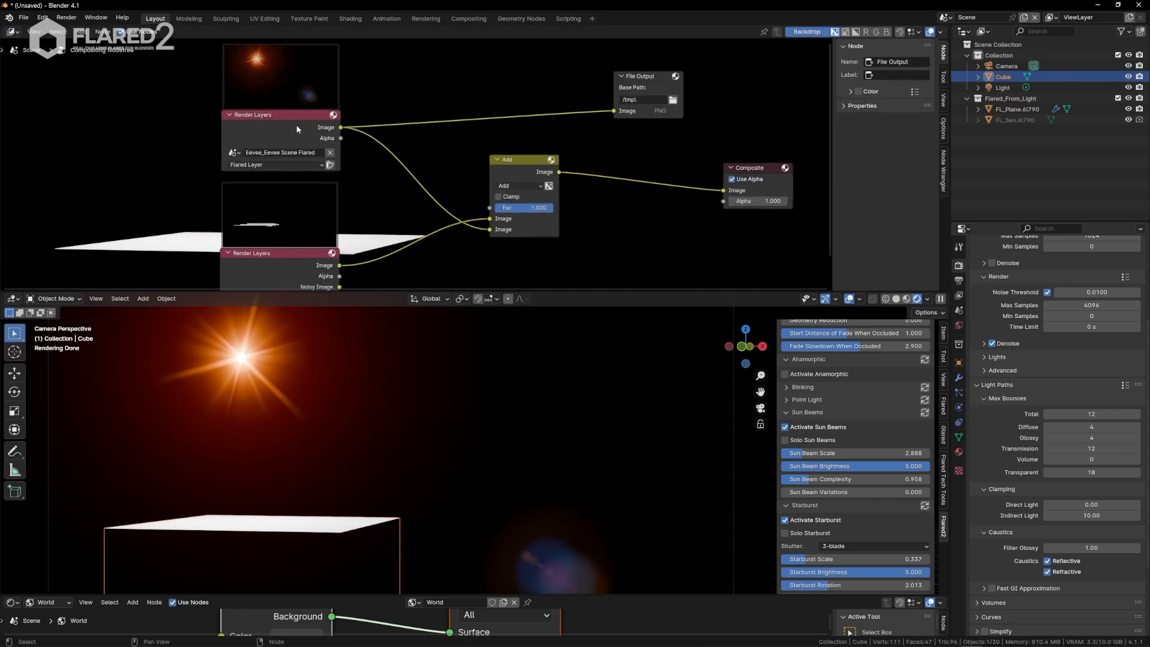
{"action": "left_click_drag", "start_coordinate": [646, 76], "coordinate": [749, 97]}
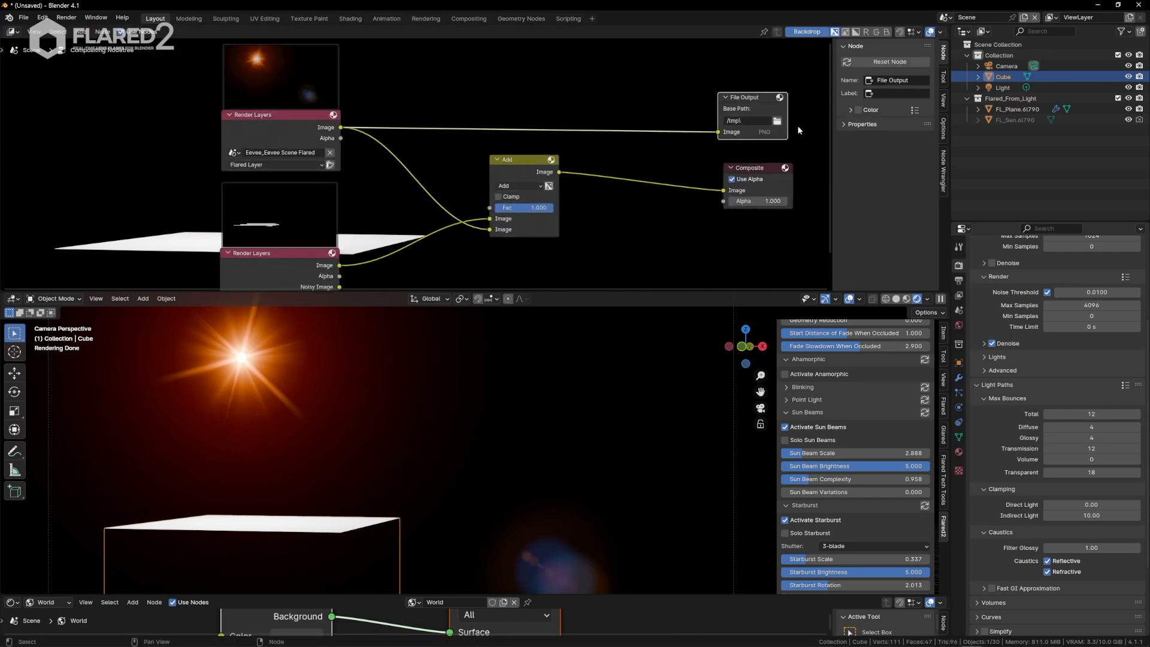
Step: Expand the File Output node's properties, widen the sidebar and look through the File Format options
{"action": "left_click", "coordinate": [842, 124]}
{"action": "left_click_drag", "start_coordinate": [832, 159], "coordinate": [772, 160]}
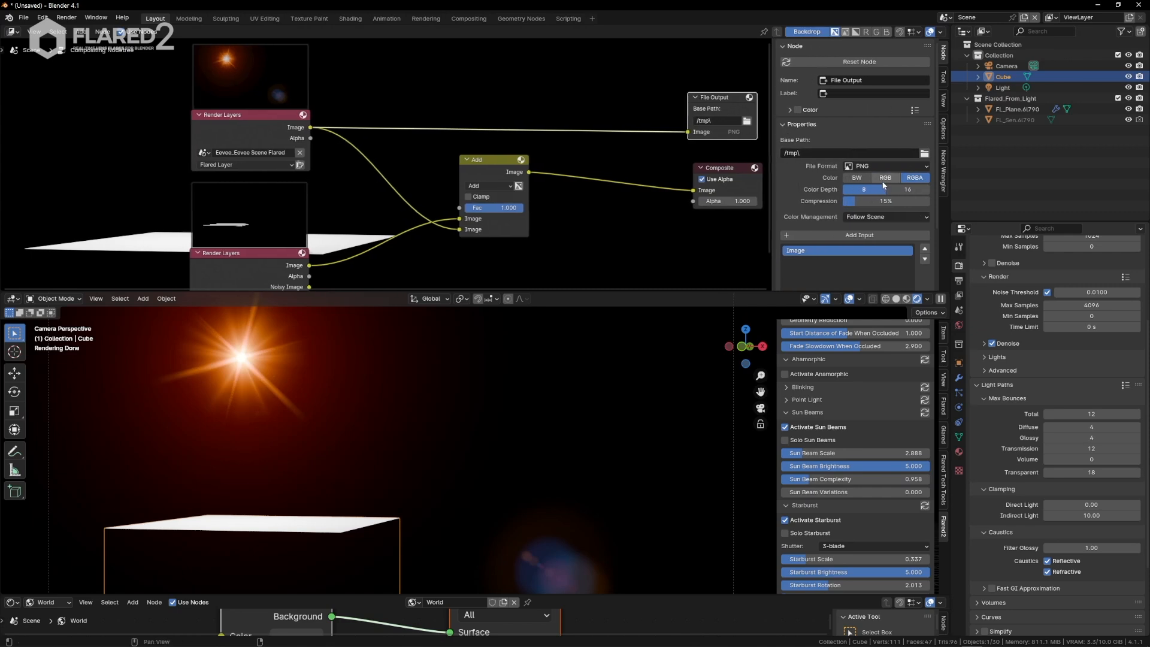
{"action": "left_click", "coordinate": [893, 165]}
{"action": "middle_click_drag", "start_coordinate": [769, 280], "coordinate": [724, 239]}
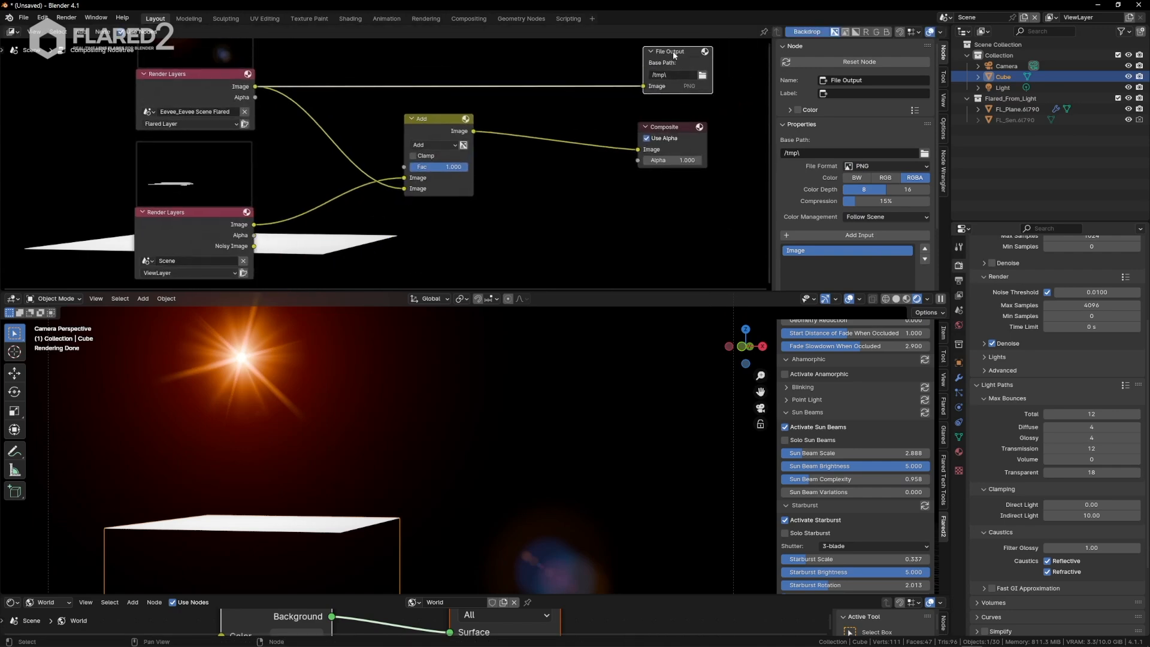
Step: Try a duplicate File Output node fed by the Scene Render Layers Image output, and undo it
{"action": "key", "text": "shift+d"}
{"action": "mouse_move", "coordinate": [254, 226]}
{"action": "left_mouse_down"}
{"action": "mouse_move", "coordinate": [631, 226]}
{"action": "mouse_move", "coordinate": [671, 198]}
{"action": "mouse_move", "coordinate": [678, 208]}
{"action": "left_mouse_up"}
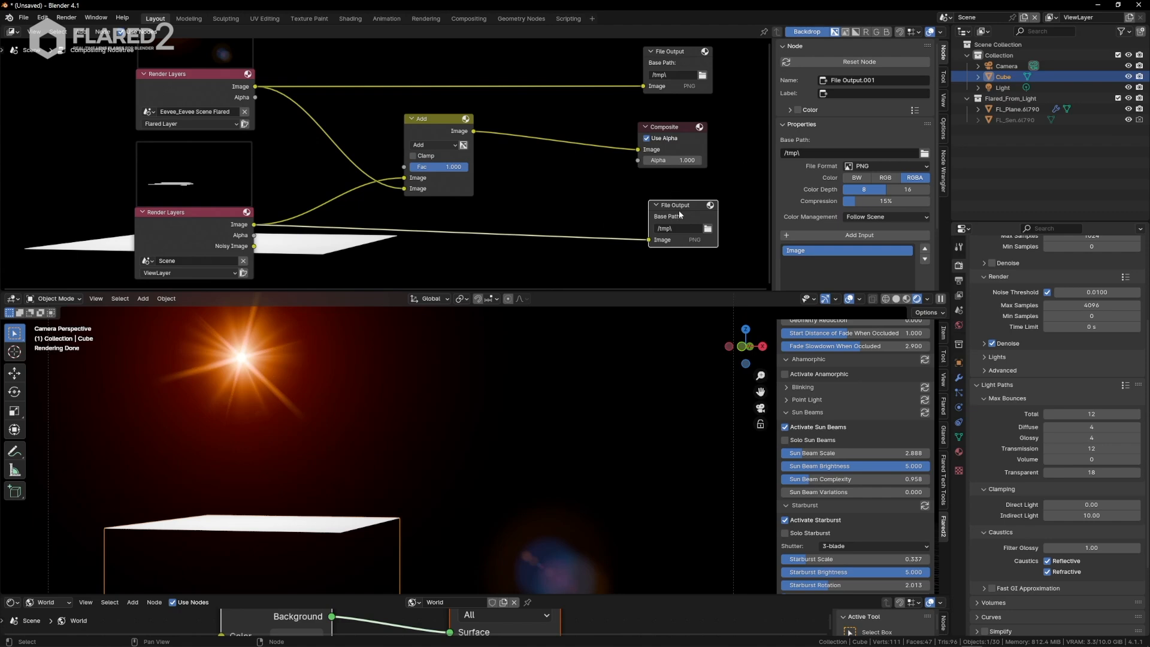
{"action": "key", "text": "ctrl+z"}
{"action": "key", "text": "ctrl+z"}
{"action": "key", "text": "ctrl+z"}
{"action": "key", "text": "ctrl+z"}
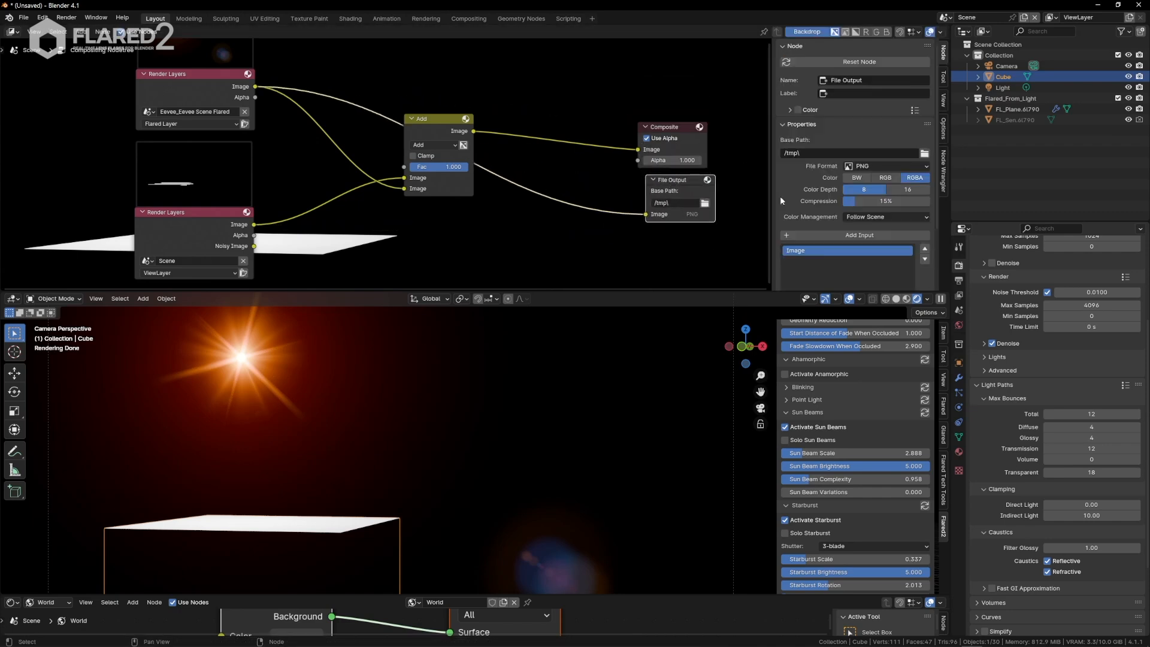
Step: Set the File Output node's File Format to OpenEXR MultiLayer and add two more inputs
{"action": "left_click", "coordinate": [907, 168]}
{"action": "left_click", "coordinate": [949, 225]}
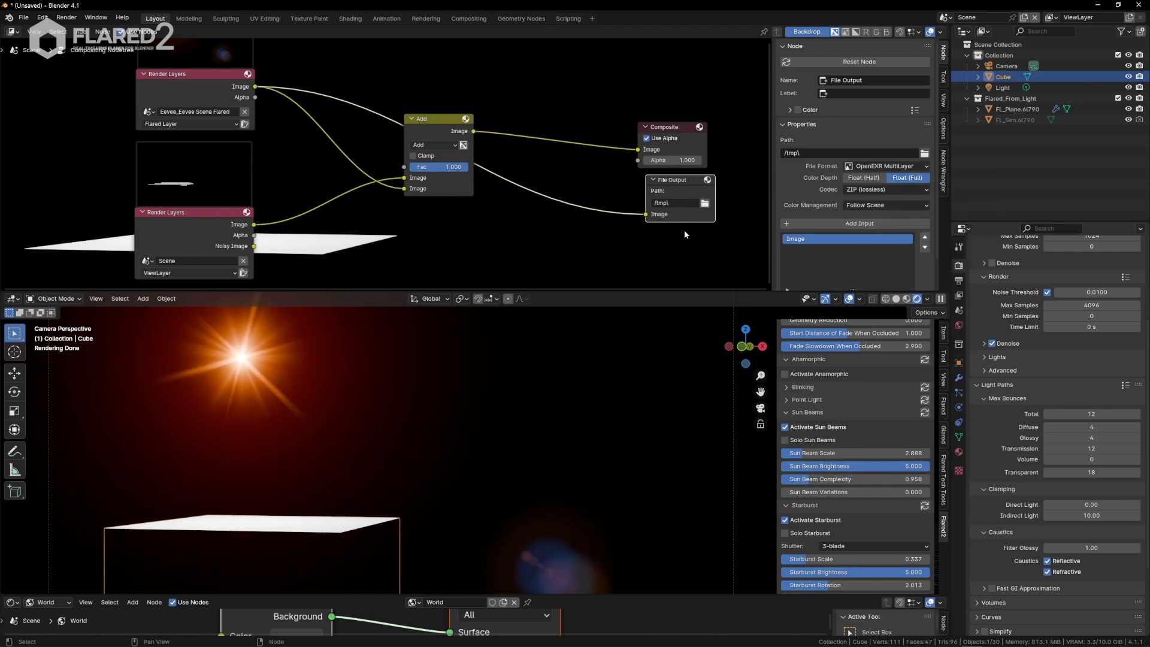
{"action": "scroll", "coordinate": [903, 246], "scroll_direction": "down", "scroll_amount": 2}
{"action": "left_click", "coordinate": [859, 191]}
{"action": "left_click", "coordinate": [858, 191]}
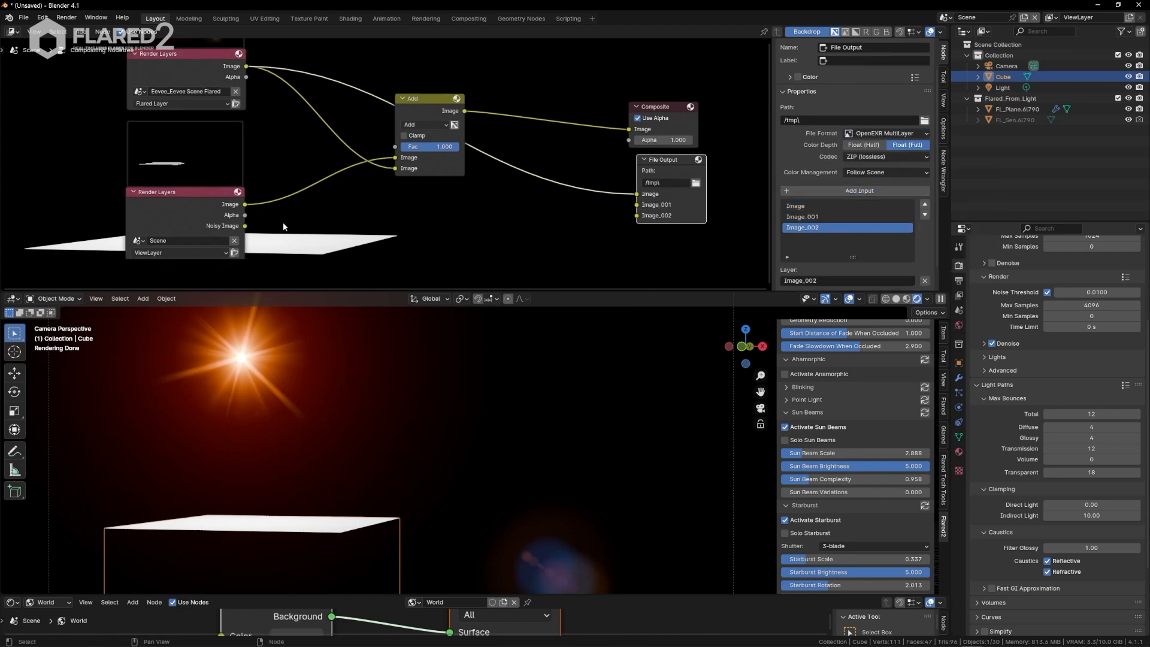
Step: Connect the Scene Render Layers Image to the File Output's Image_001 and the Add node's result to Image_002
{"action": "left_click_drag", "start_coordinate": [245, 204], "coordinate": [636, 205]}
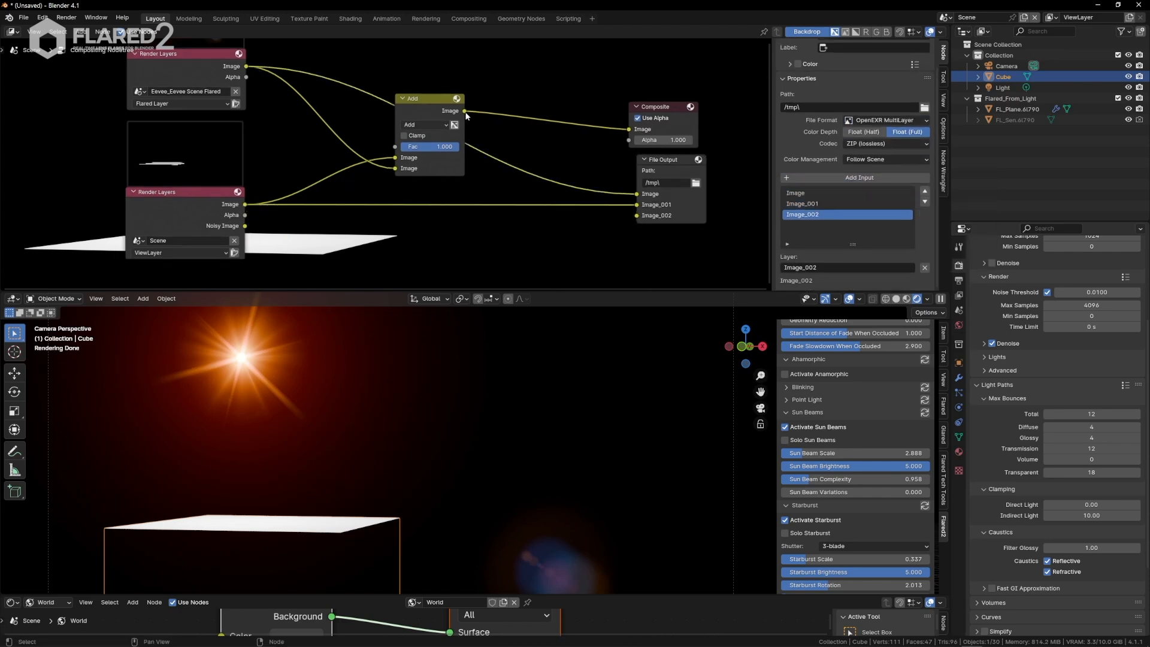
{"action": "left_click_drag", "start_coordinate": [465, 111], "coordinate": [648, 208]}
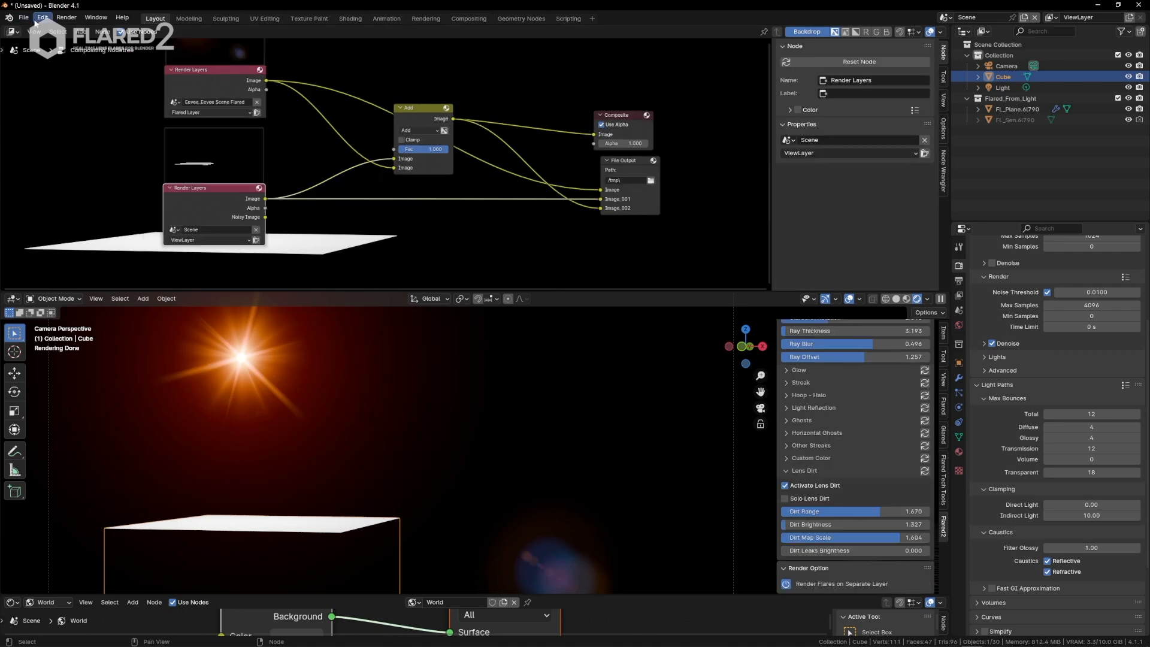
Step: Find the Flared2 add-on by filtering the preferences for "flare", and turn on its Disable auto-switch option
{"action": "left_click", "coordinate": [24, 17]}
{"action": "mouse_move", "coordinate": [42, 18]}
{"action": "left_click", "coordinate": [72, 166]}
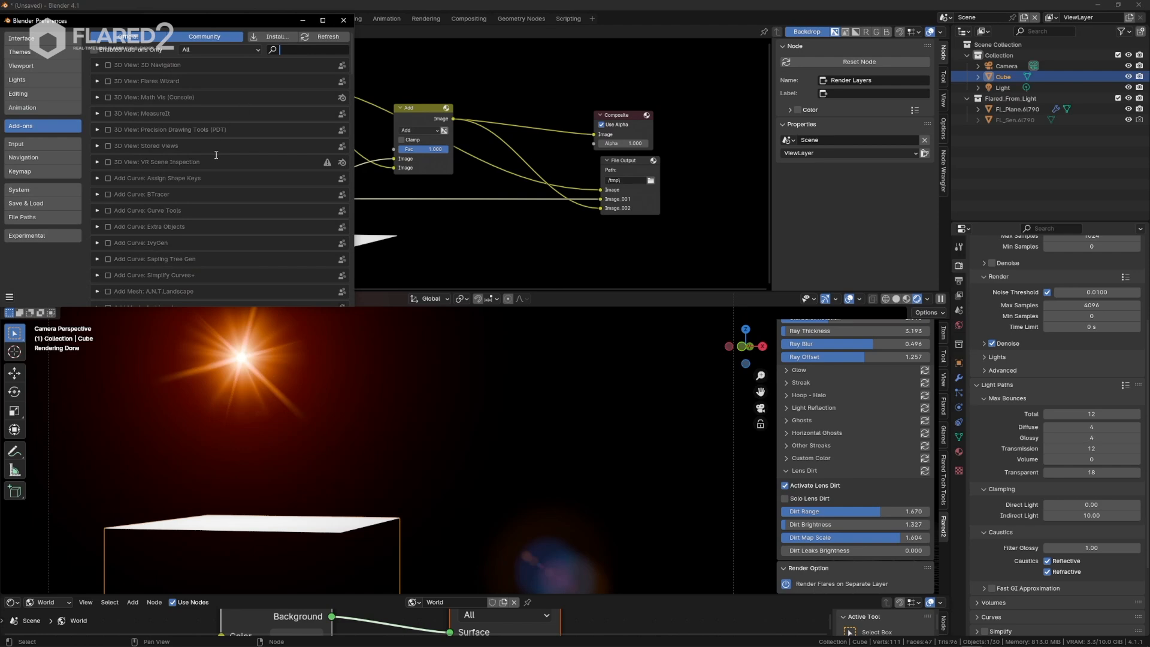
{"action": "type", "text": "flare"}
{"action": "left_click", "coordinate": [180, 130]}
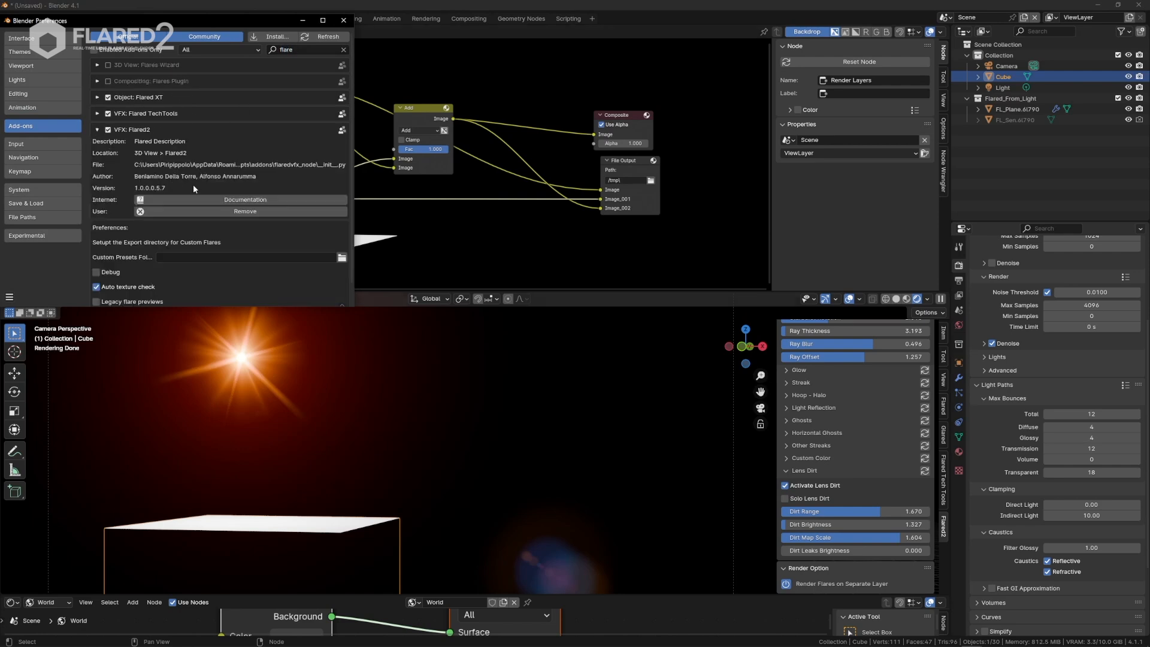
{"action": "scroll", "coordinate": [195, 195], "scroll_direction": "down", "scroll_amount": 1}
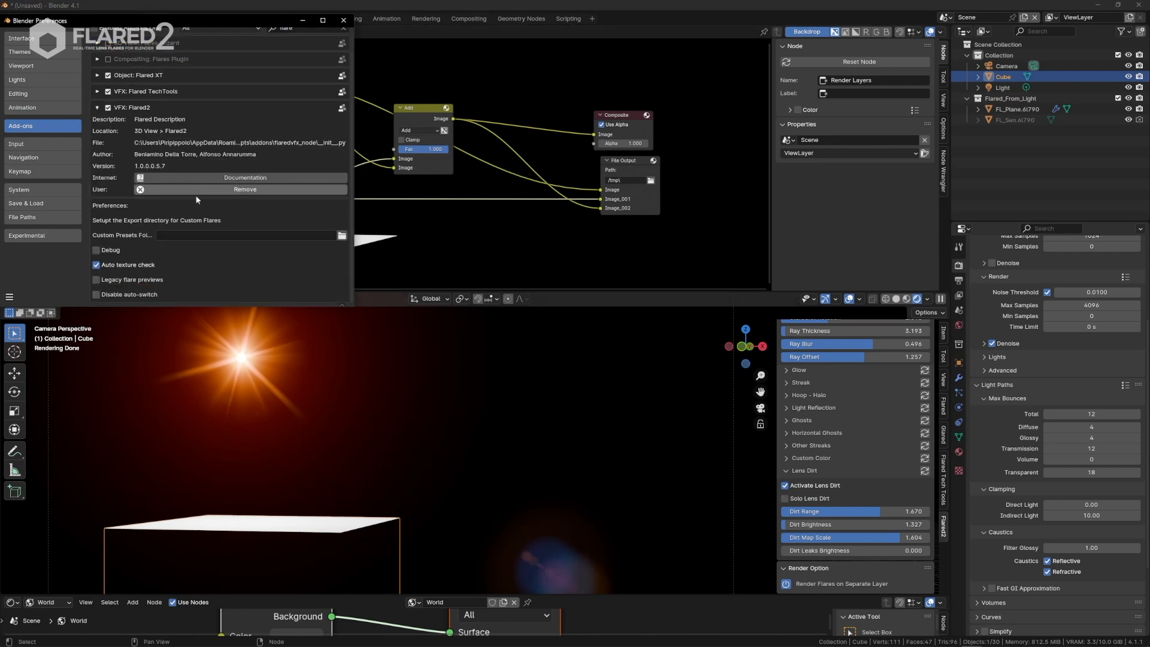
{"action": "left_click", "coordinate": [96, 294]}
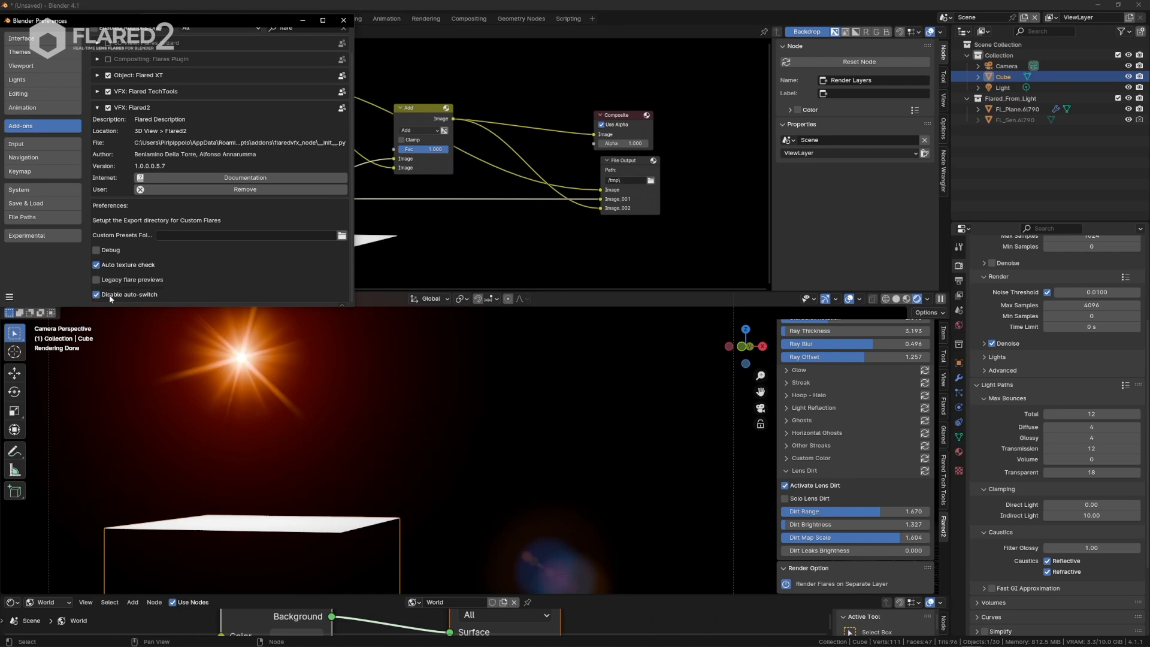
{"action": "left_click_drag", "start_coordinate": [346, 304], "coordinate": [401, 404]}
{"action": "left_click", "coordinate": [393, 21]}
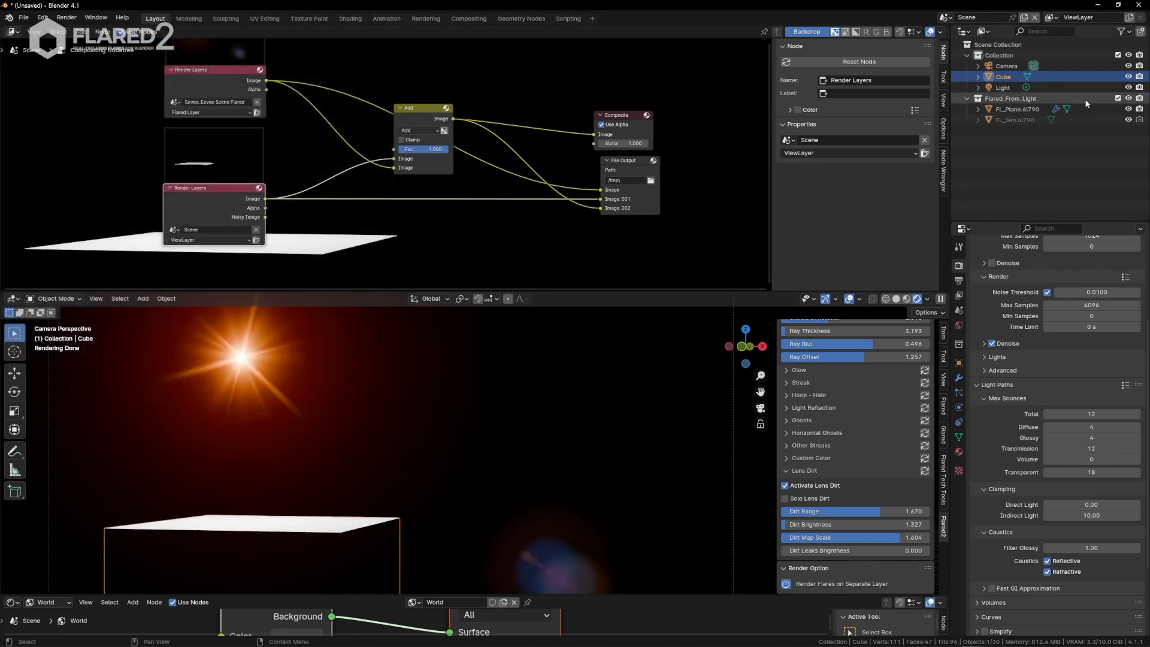
Step: Exclude the Flared_From_Light collection from the view layer, look at the render commands, and include the collection again
{"action": "left_click", "coordinate": [1117, 99]}
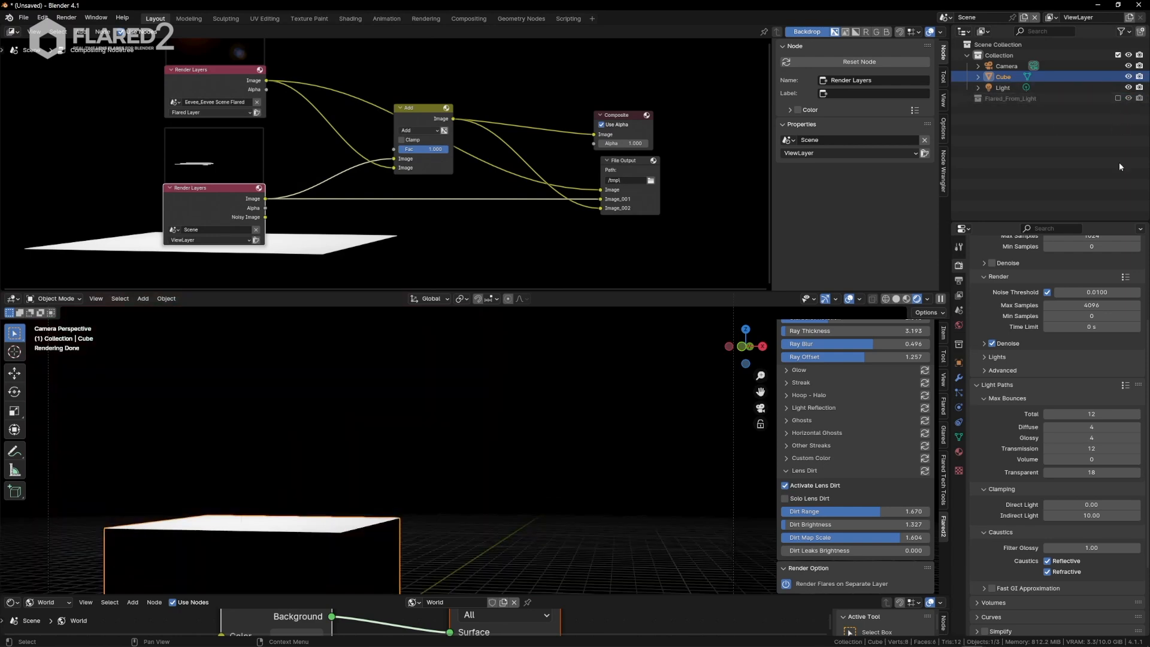
{"action": "left_click", "coordinate": [96, 18]}
{"action": "mouse_move", "coordinate": [67, 17]}
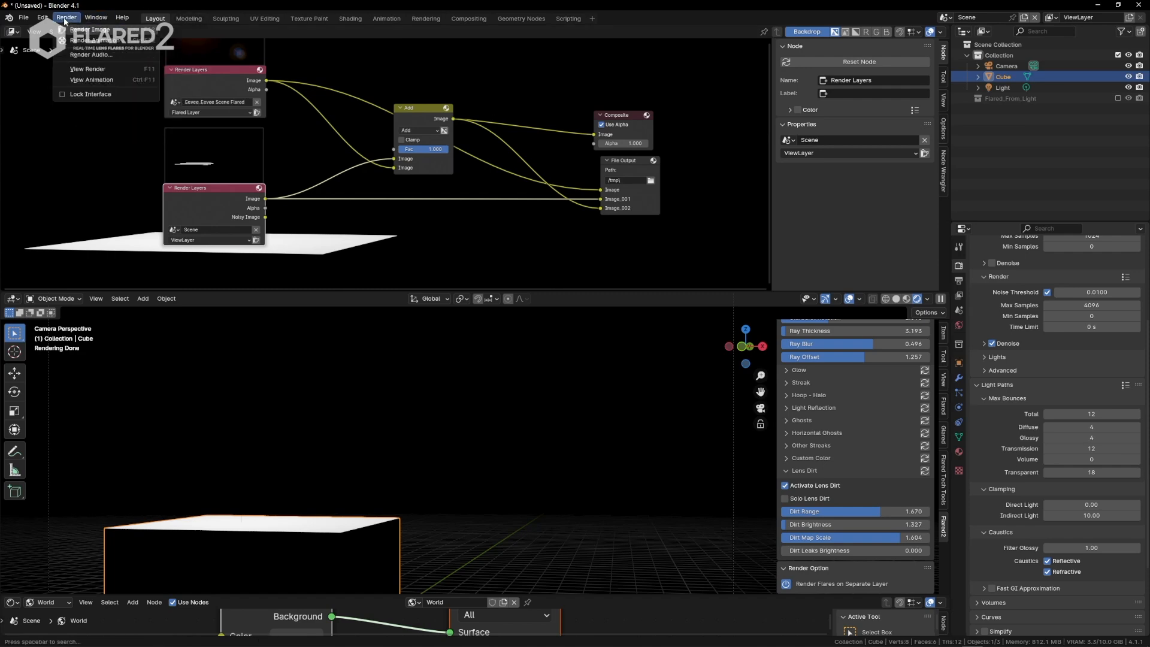
{"action": "left_click", "coordinate": [1117, 97]}
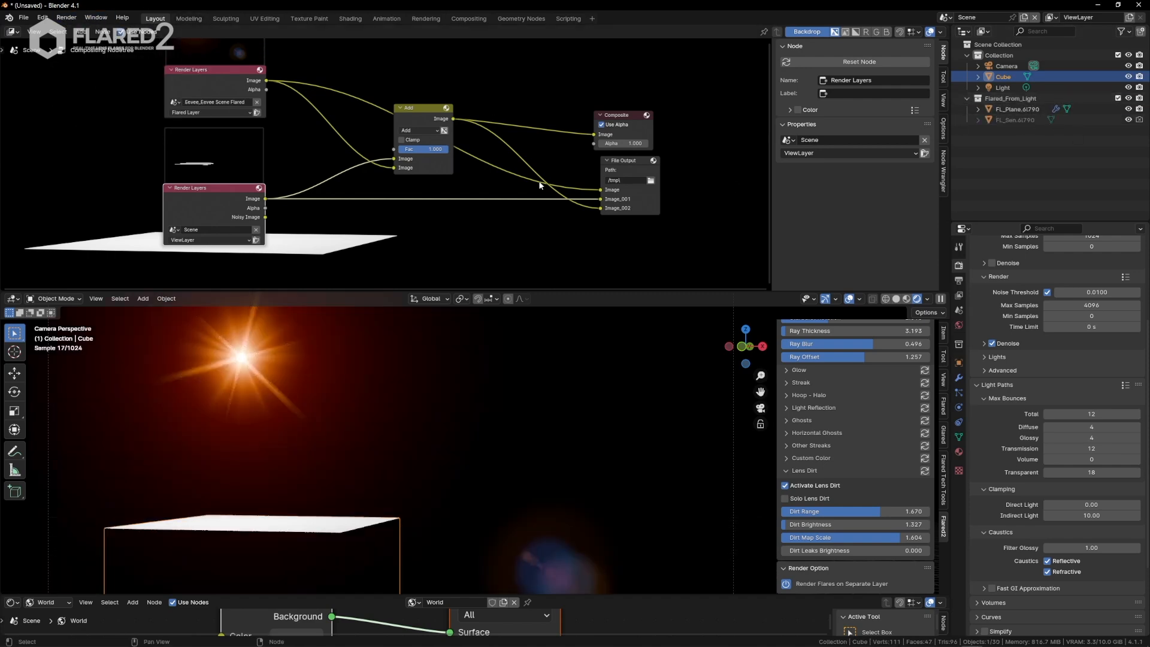
{"action": "middle_click_drag", "start_coordinate": [293, 147], "coordinate": [295, 204]}
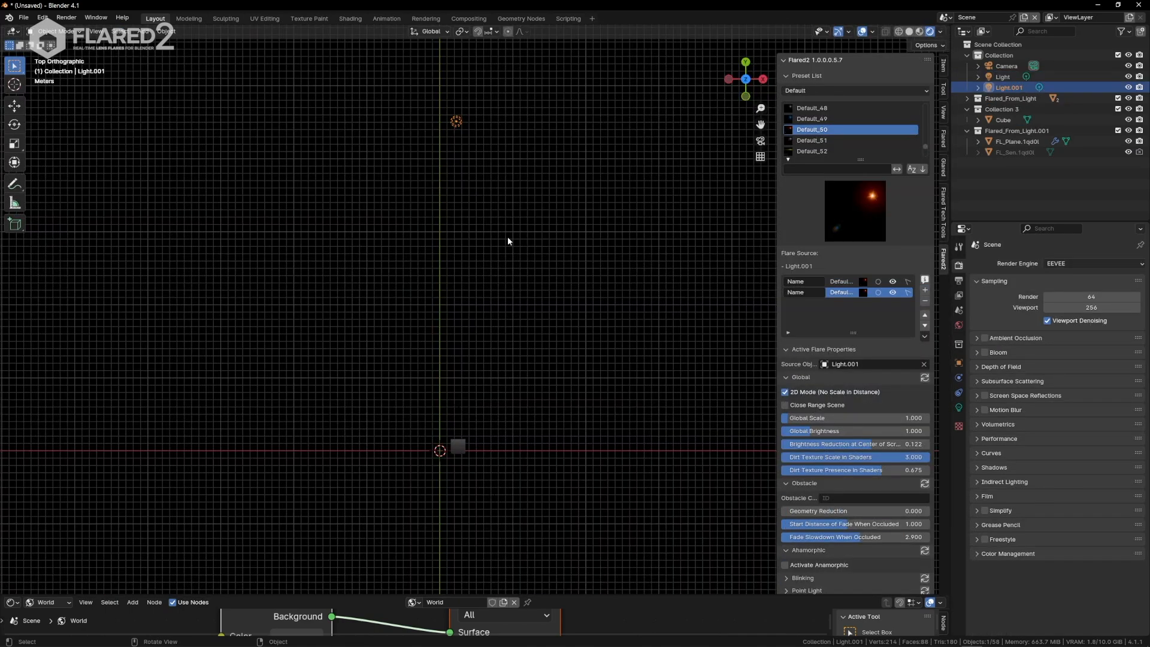
Step: Look through the camera and walk it sideways past the cube, keeping both flare lights in frame
{"action": "key", "text": "KP_0"}
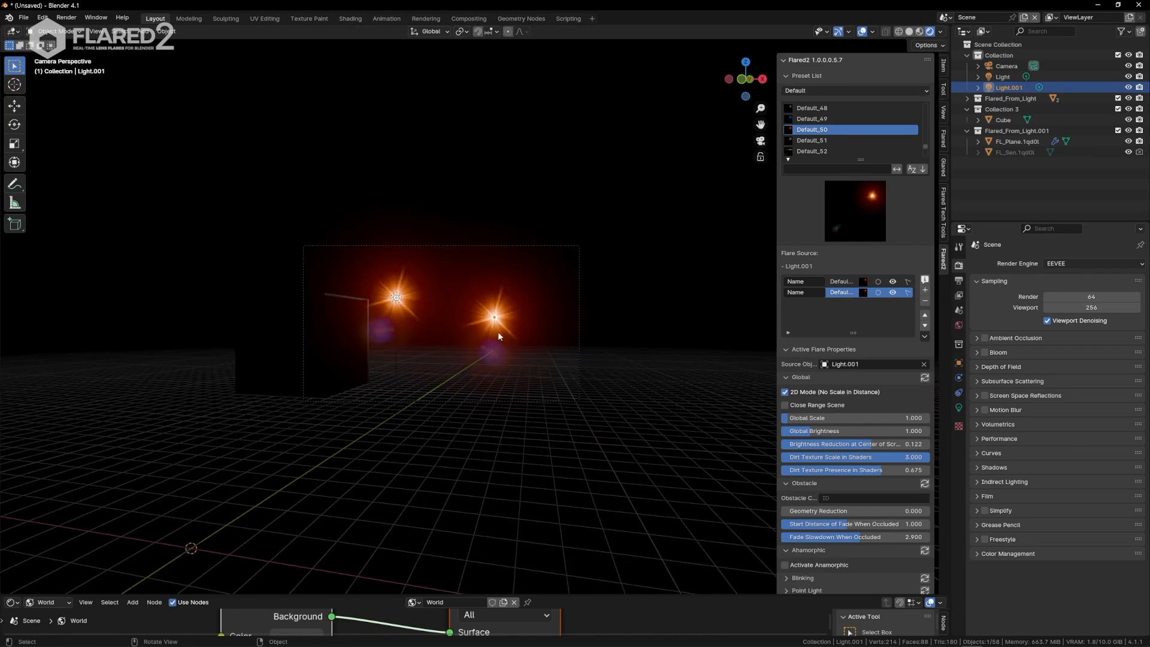
{"action": "key", "text": "q"}
{"action": "left_click", "coordinate": [480, 348]}
{"action": "key", "text": "a"}
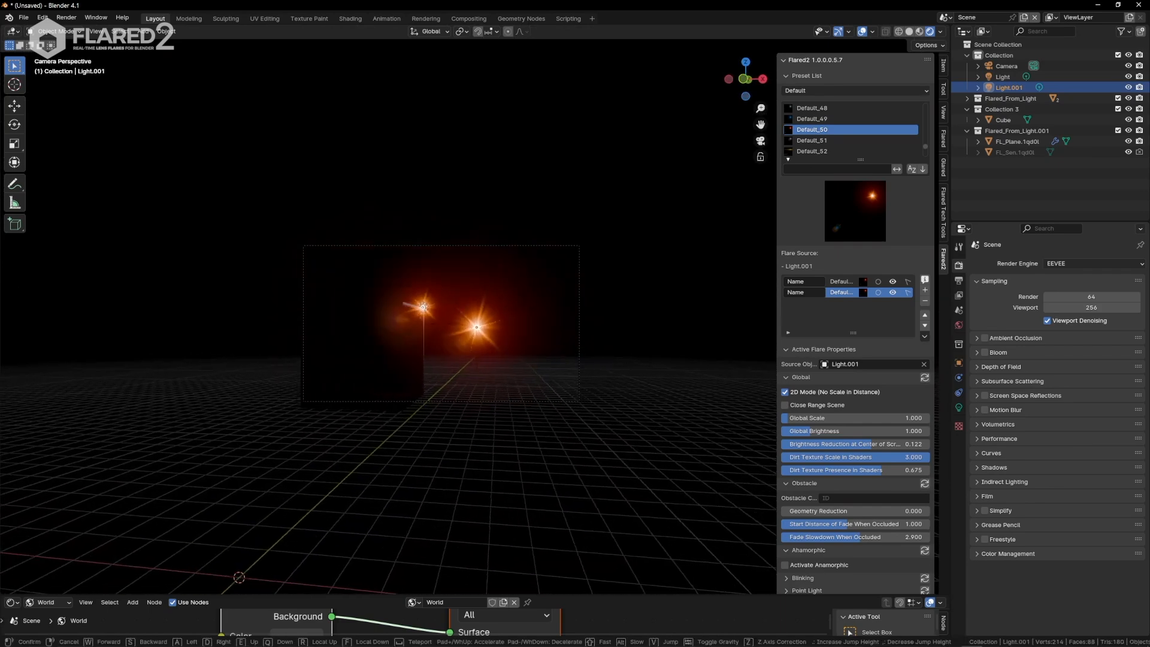
{"action": "key", "text": "d"}
{"action": "key", "text": "d"}
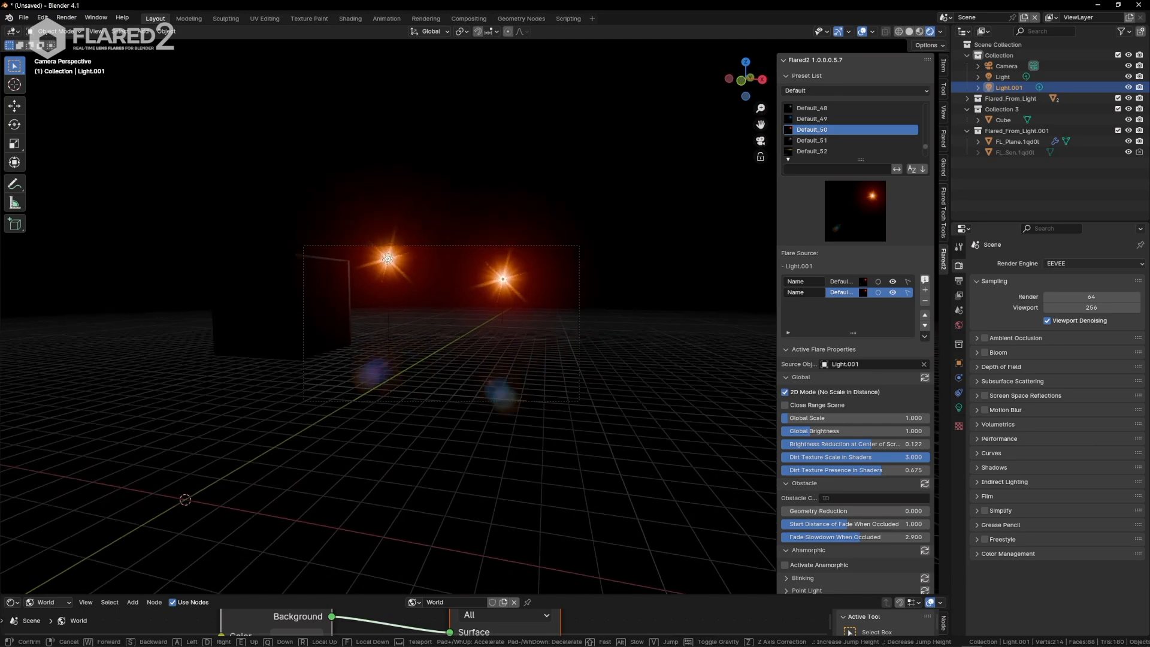
{"action": "left_click", "coordinate": [537, 318]}
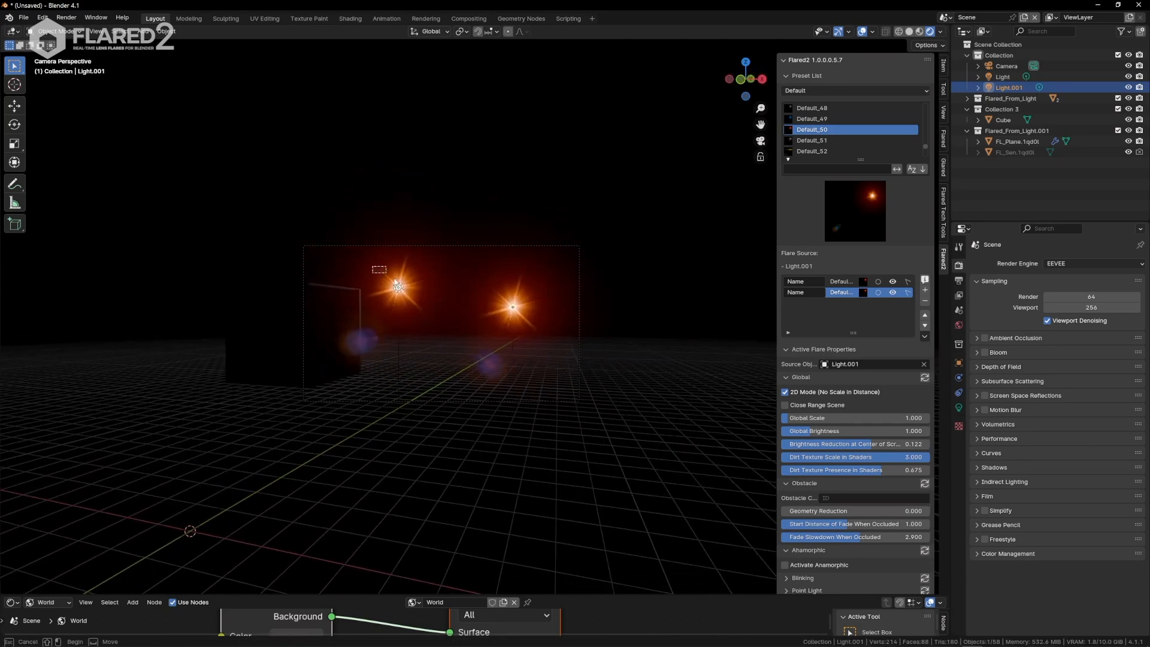
Step: Select Light.001 after checking both lights together, try a different Global Scale on its flare, and undo it
{"action": "left_click_drag", "start_coordinate": [372, 266], "coordinate": [538, 325], "text": "shift"}
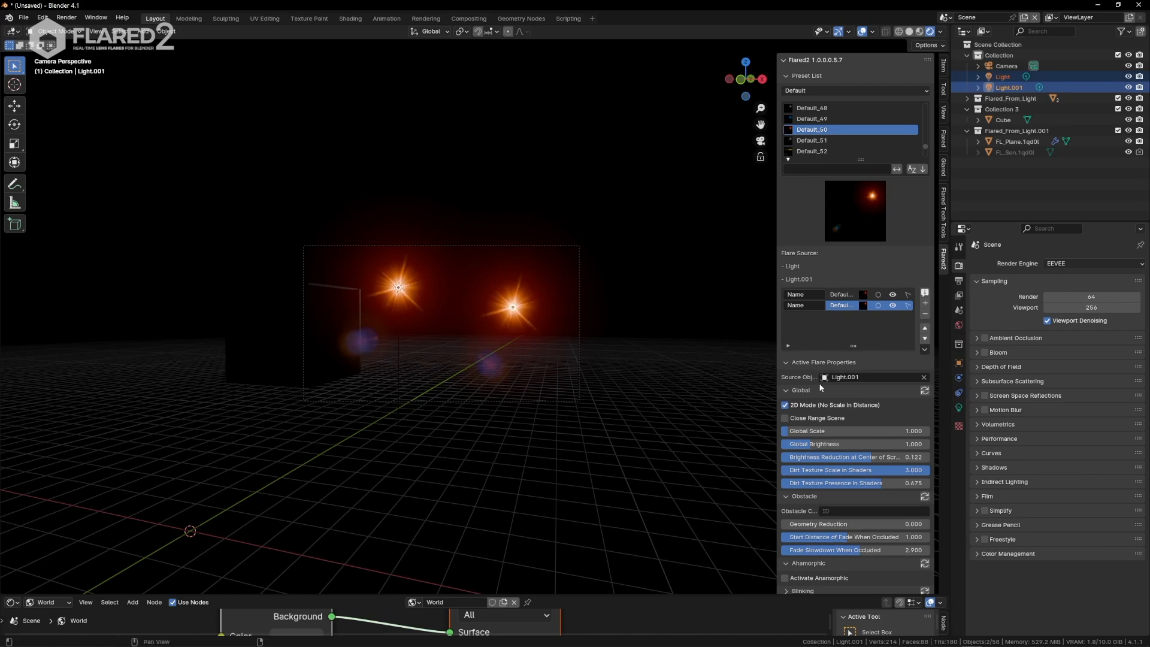
{"action": "scroll", "coordinate": [615, 330], "scroll_direction": "up", "scroll_amount": 4}
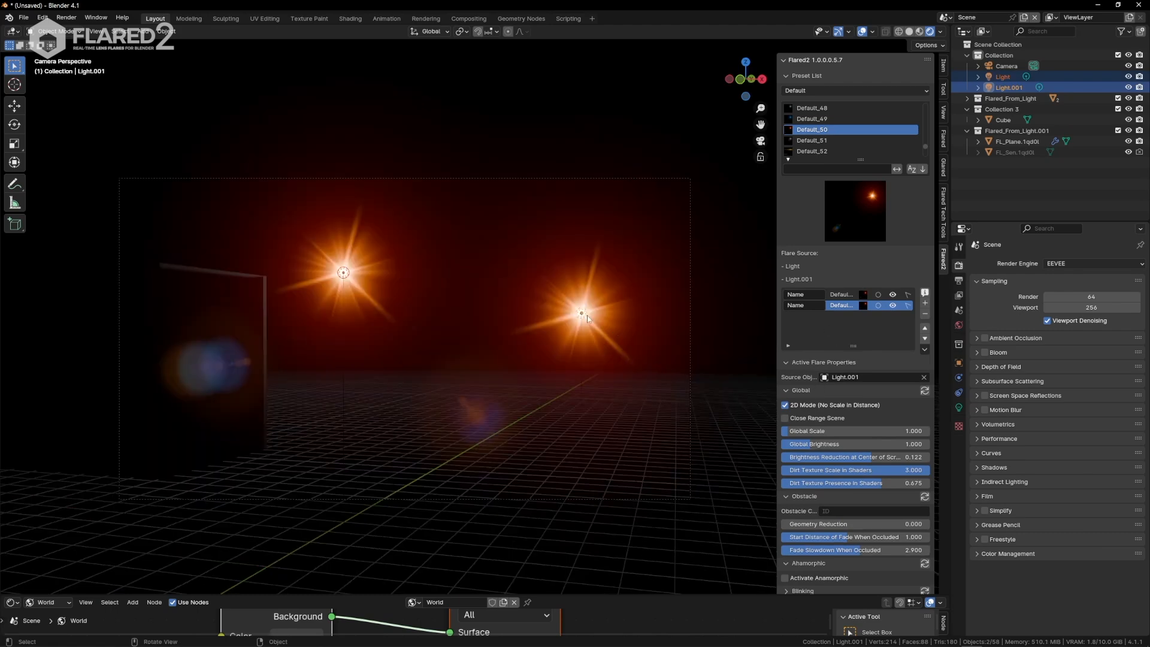
{"action": "left_click", "coordinate": [592, 316]}
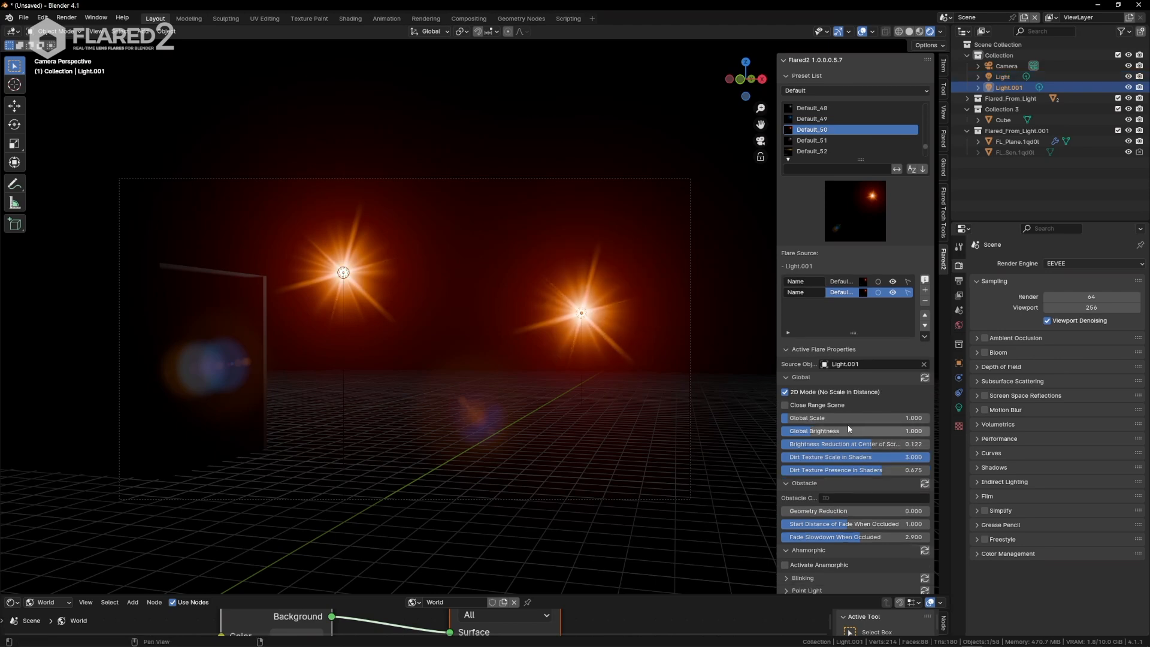
{"action": "left_click_drag", "start_coordinate": [846, 419], "coordinate": [788, 419]}
{"action": "key", "text": "ctrl+z"}
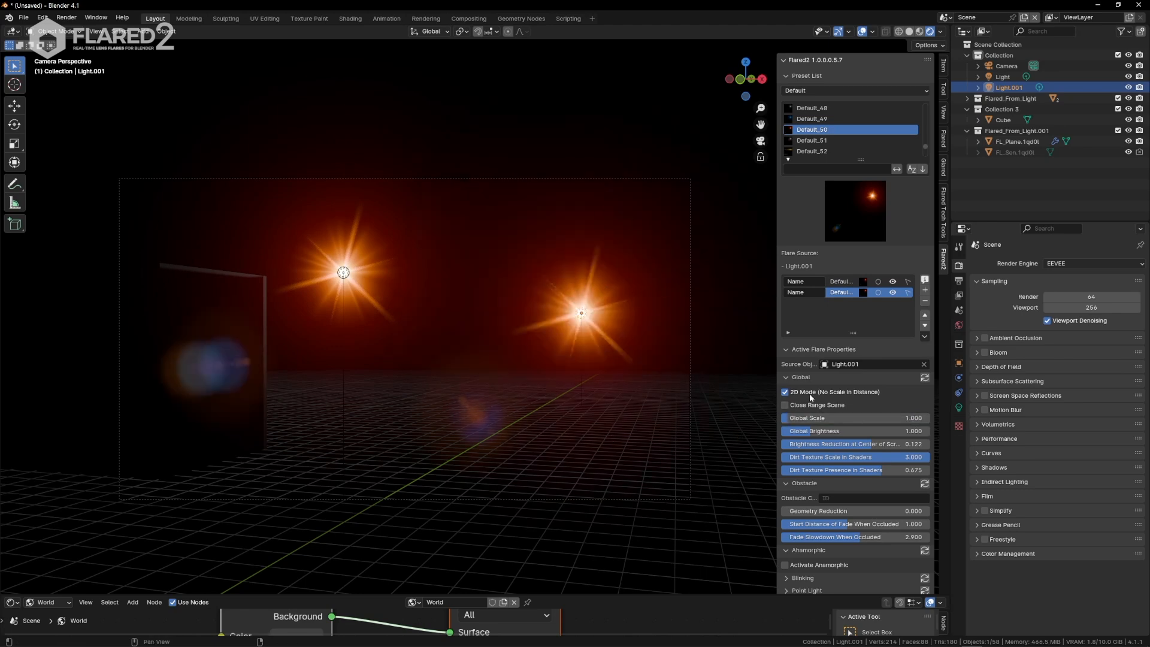
Step: Mark both flares in the flare list for joint editing and turn off 2D Mode (No Scale in Distance)
{"action": "left_click", "coordinate": [878, 282]}
{"action": "left_click", "coordinate": [878, 292]}
{"action": "left_click", "coordinate": [785, 392]}
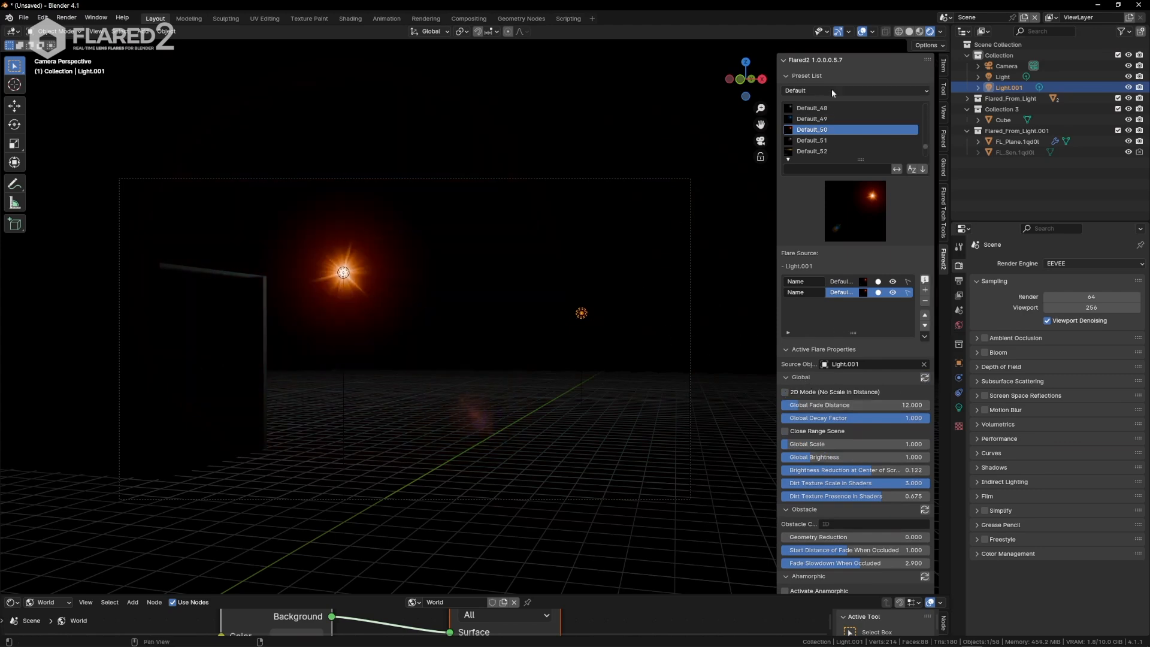
Step: Hide the viewport overlays and walk the camera sideways to compare the near and far flares
{"action": "left_click", "coordinate": [861, 31]}
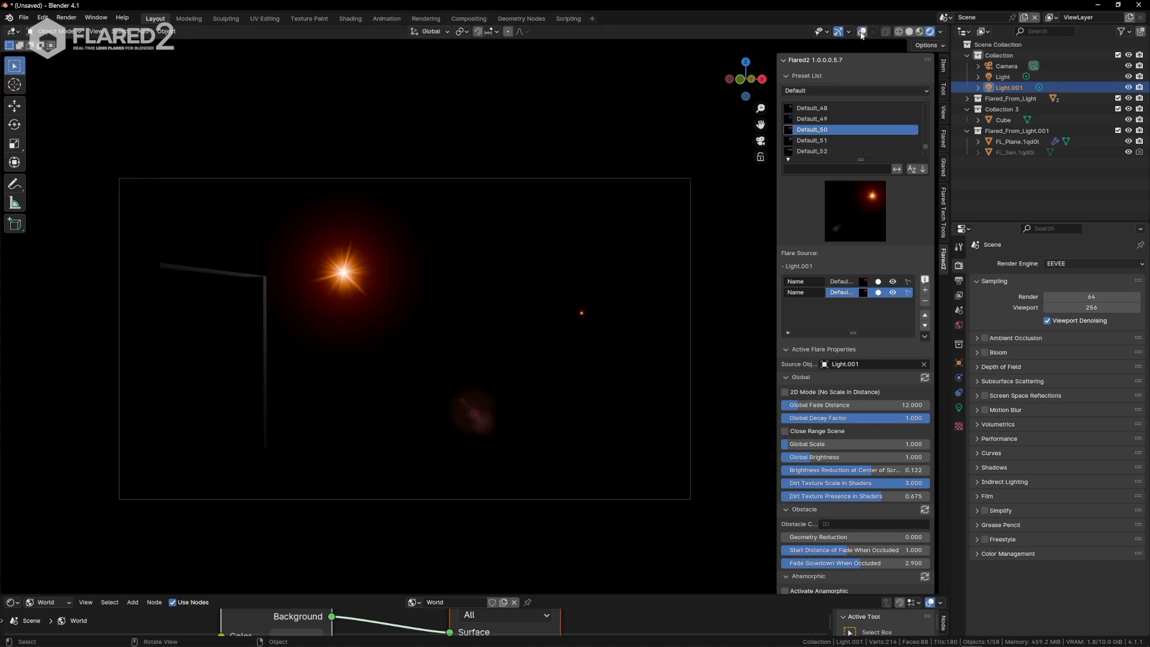
{"action": "scroll", "coordinate": [530, 269], "scroll_direction": "up", "scroll_amount": 2}
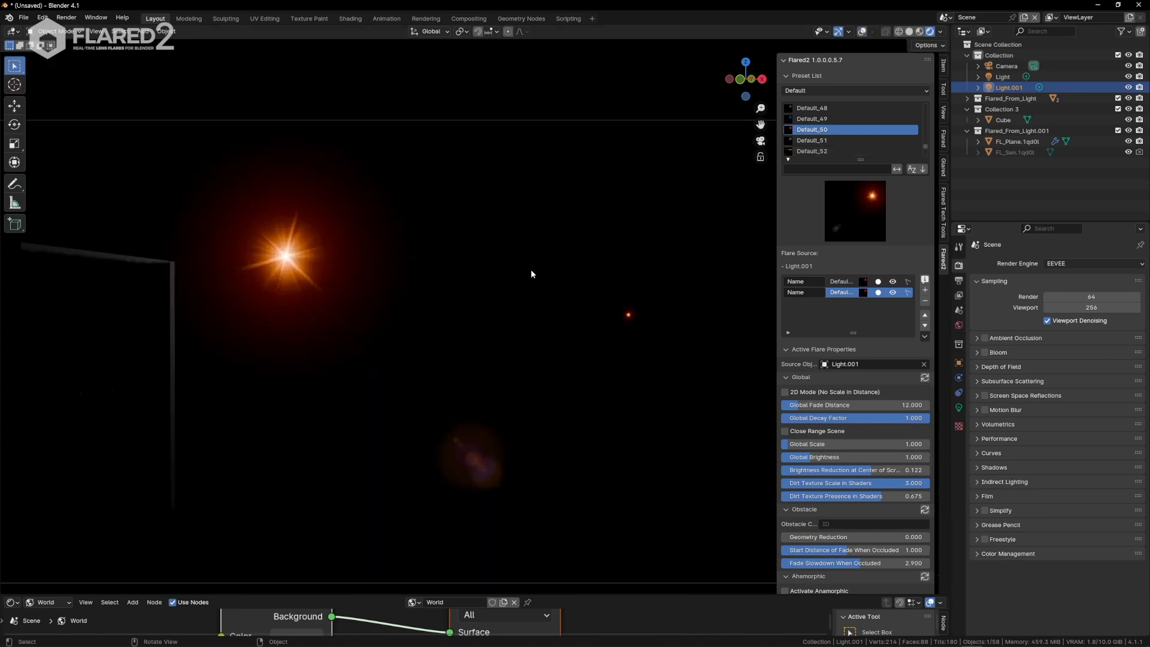
{"action": "scroll", "coordinate": [531, 268], "scroll_direction": "down", "scroll_amount": 1}
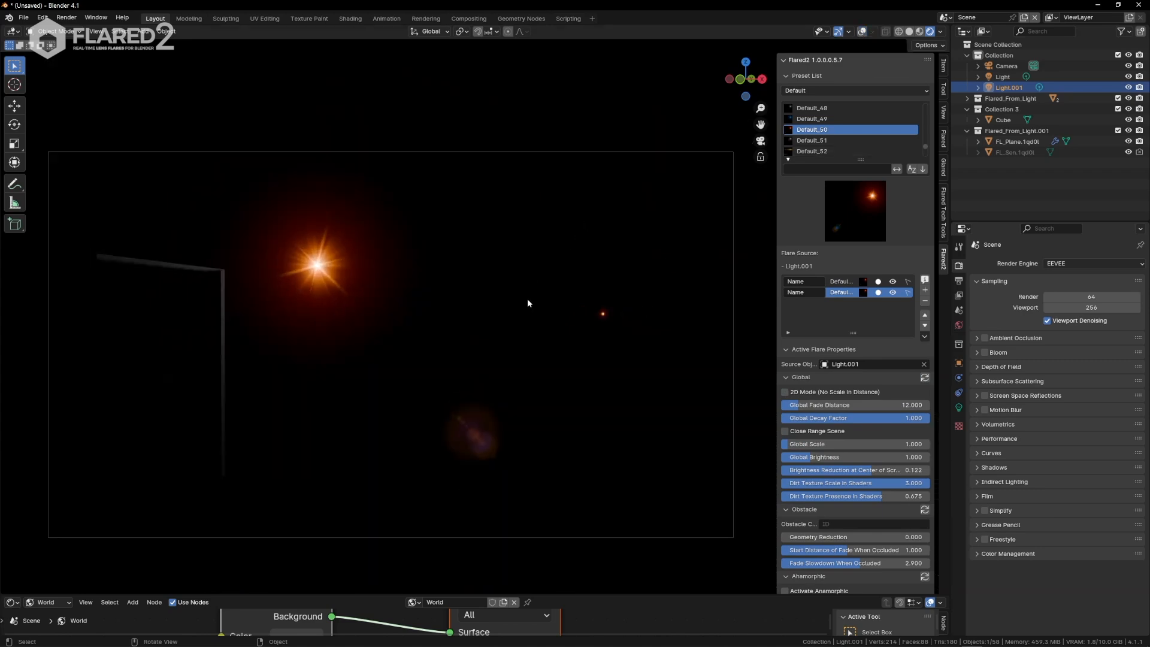
{"action": "key", "text": "shift+grave"}
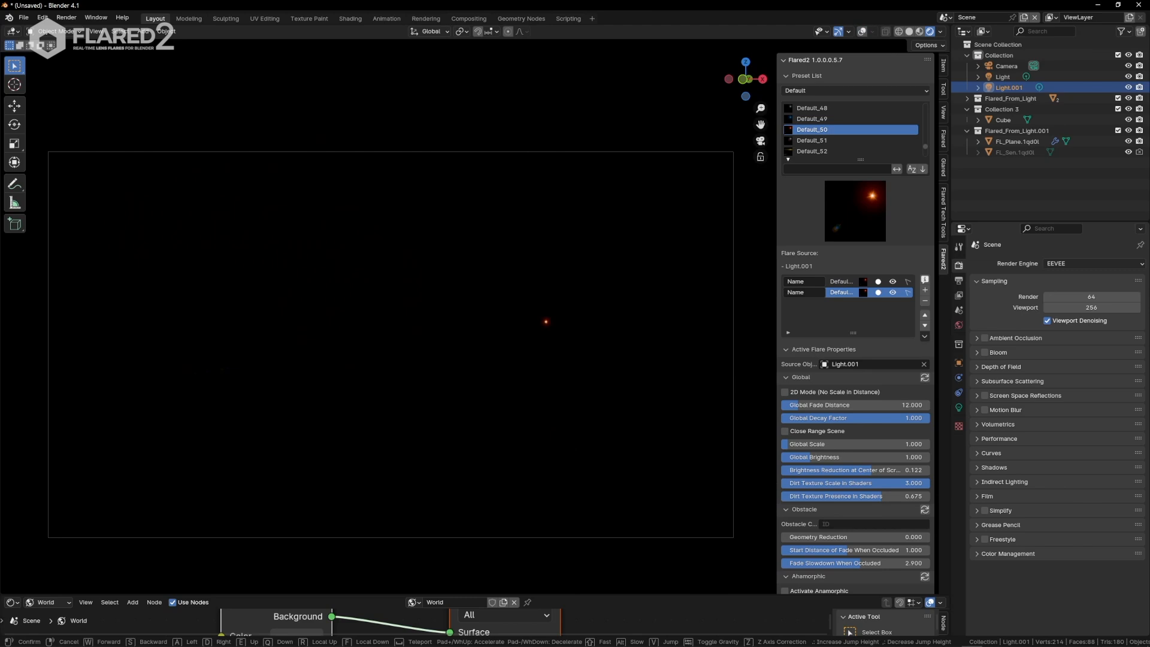
{"action": "key", "text": "d"}
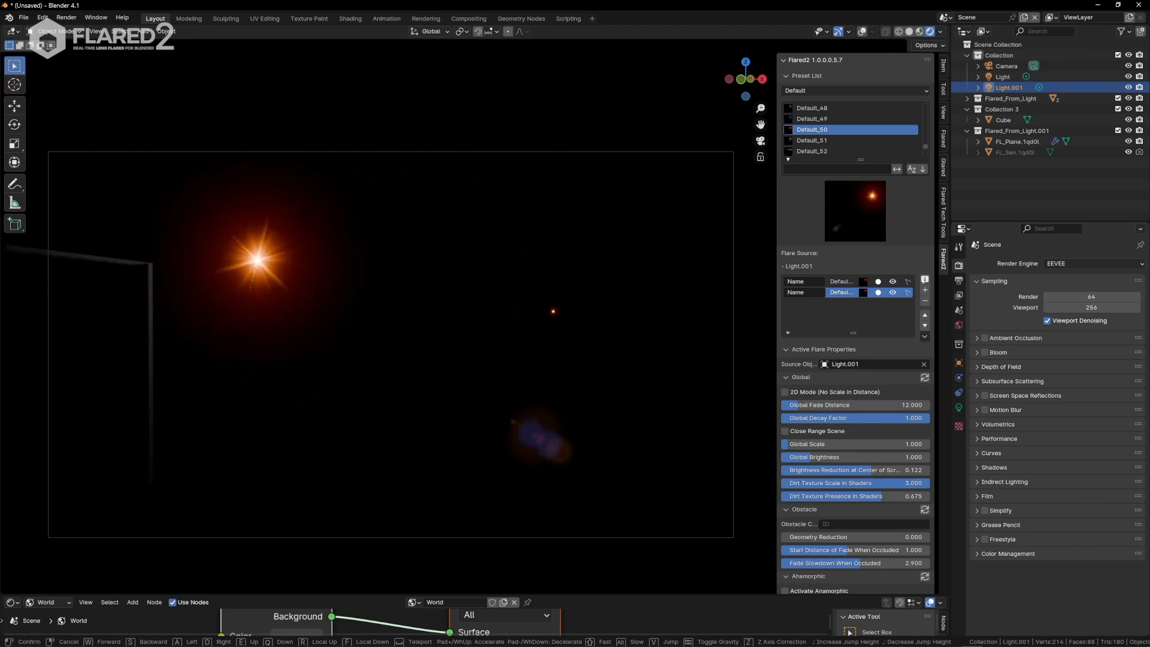
{"action": "left_click", "coordinate": [543, 297]}
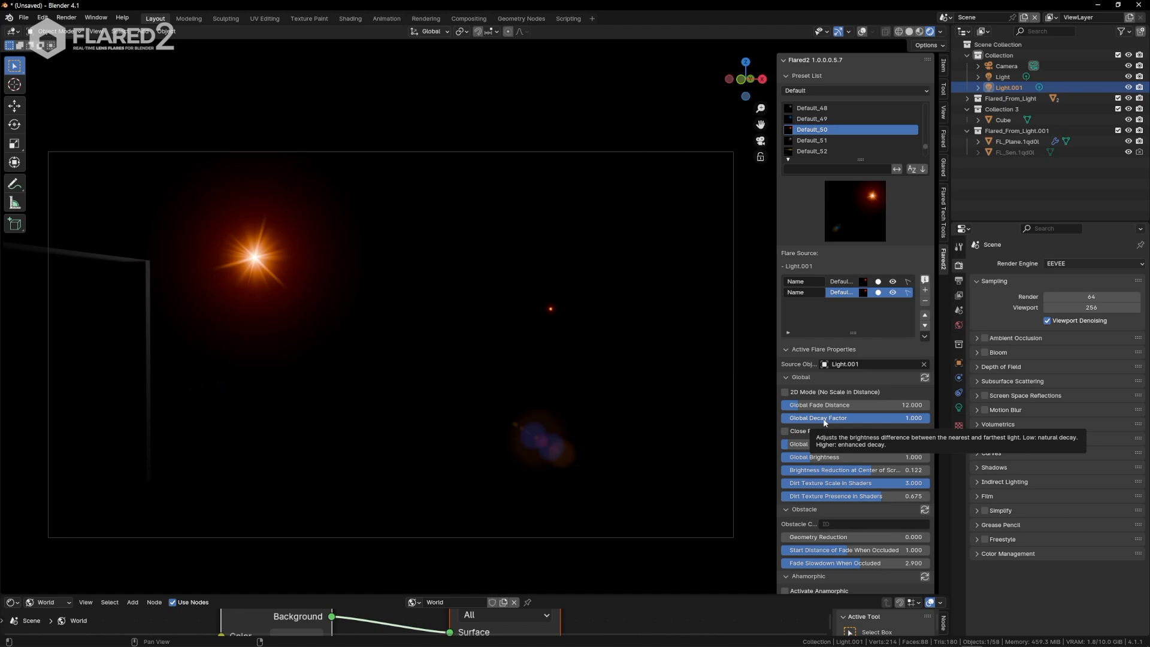
Step: Try a Global Decay Factor of 0 on both marked flares, and return it to 1 for both
{"action": "left_click_drag", "start_coordinate": [840, 419], "coordinate": [689, 420]}
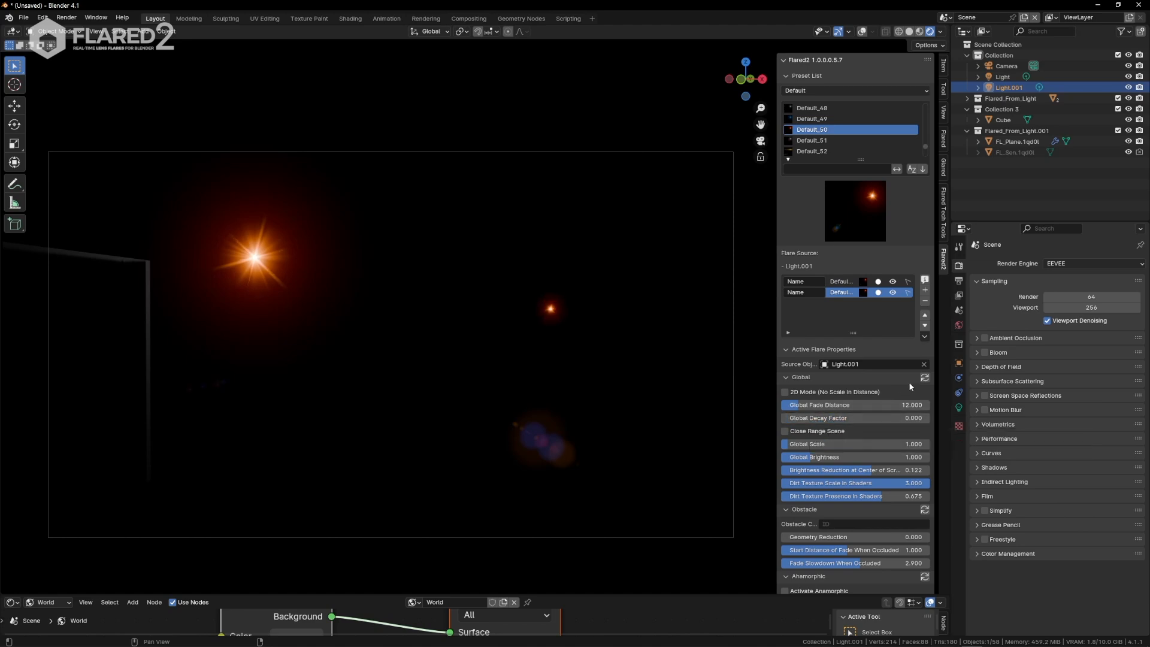
{"action": "left_click", "coordinate": [925, 377]}
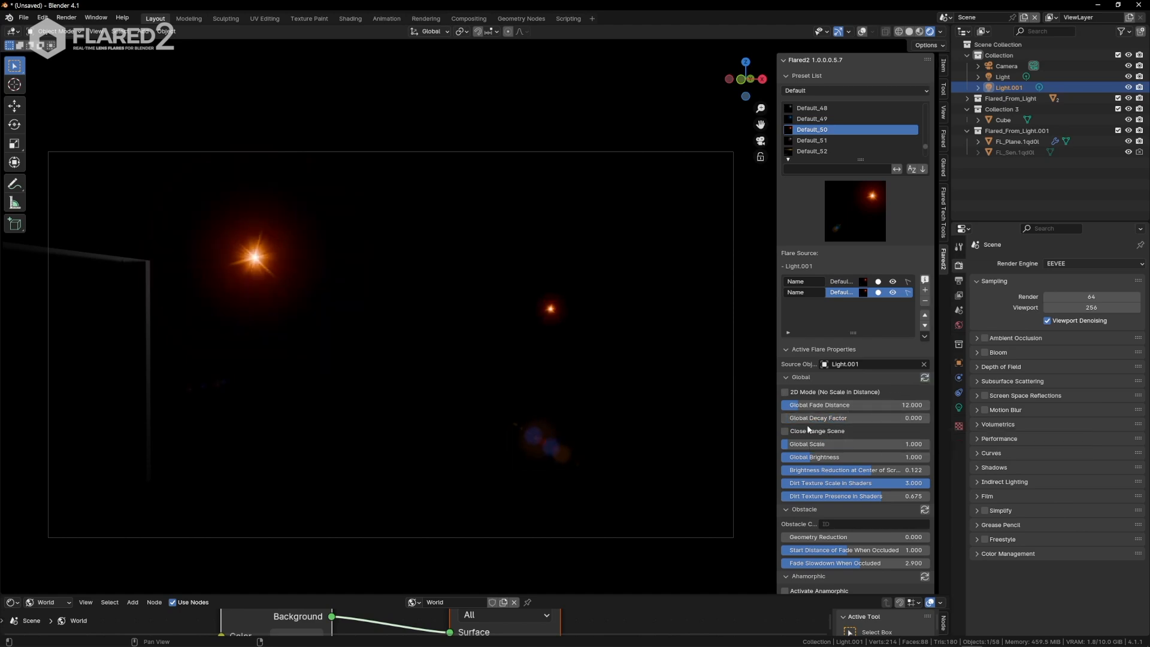
{"action": "left_click", "coordinate": [924, 378]}
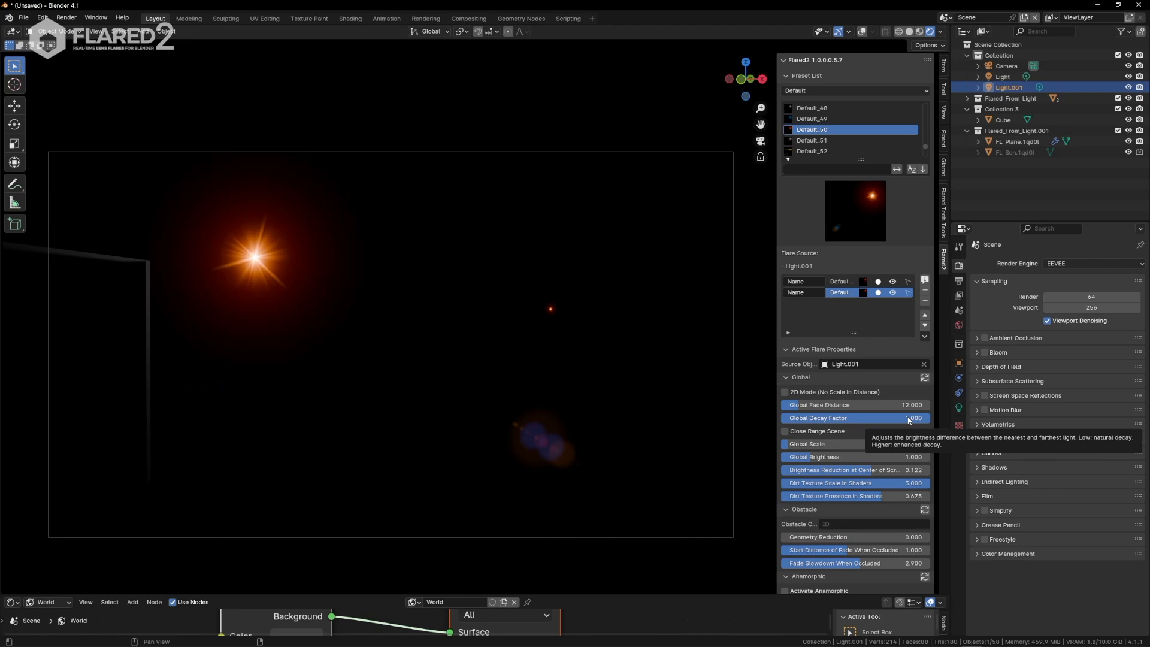
{"action": "mouse_move", "coordinate": [908, 419]}
{"action": "left_mouse_down"}
{"action": "mouse_move", "coordinate": [838, 419]}
{"action": "mouse_move", "coordinate": [901, 419]}
{"action": "left_mouse_up"}
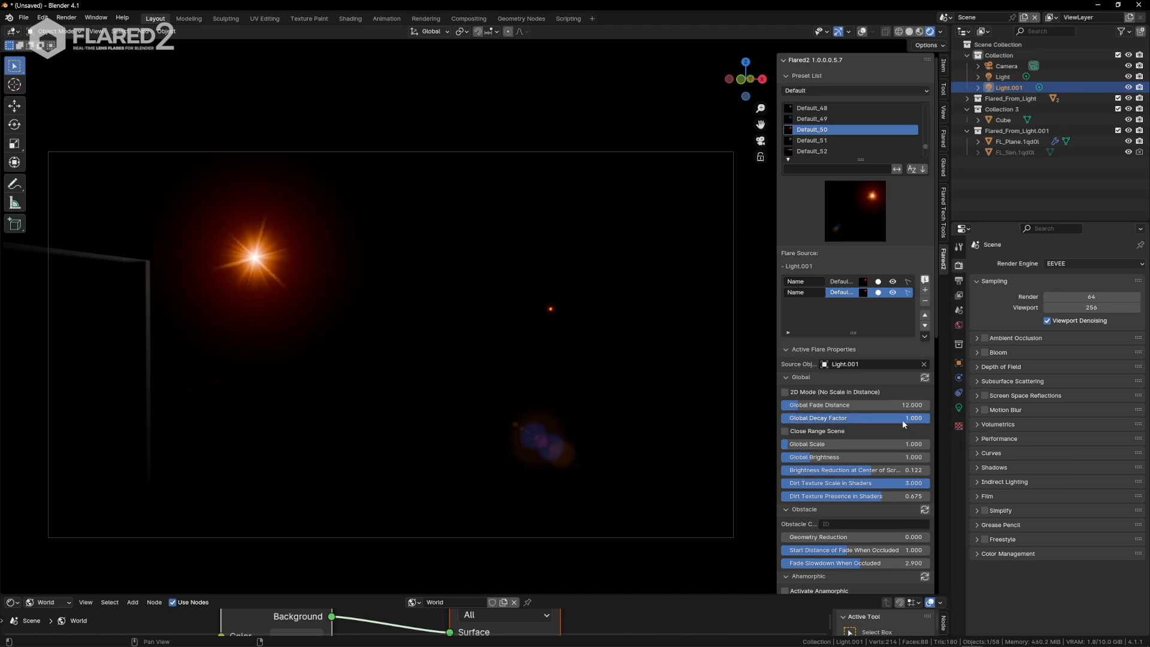
Step: With Collection 3 as the obstacle collection, set the cube's Emission Strength to 0.020 and move it across both flares to below the larger one
{"action": "left_click", "coordinate": [112, 330]}
{"action": "key", "text": "g"}
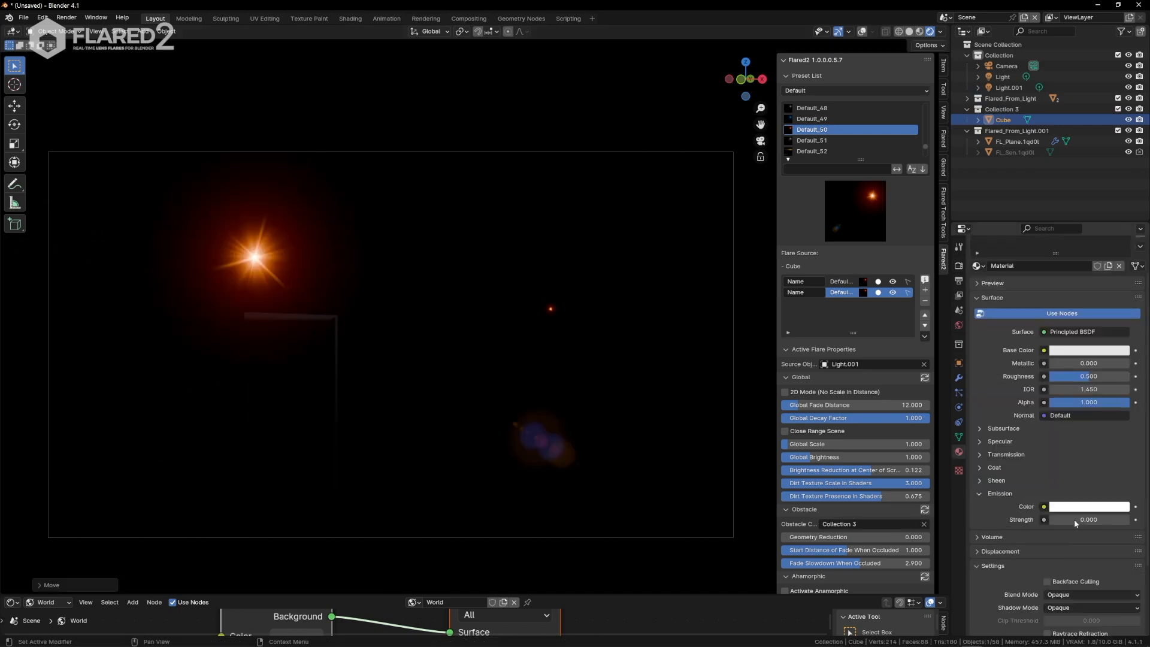
{"action": "mouse_move", "coordinate": [1076, 521]}
{"action": "left_mouse_down"}
{"action": "mouse_move", "coordinate": [1097, 521]}
{"action": "mouse_move", "coordinate": [1078, 521]}
{"action": "left_mouse_up"}
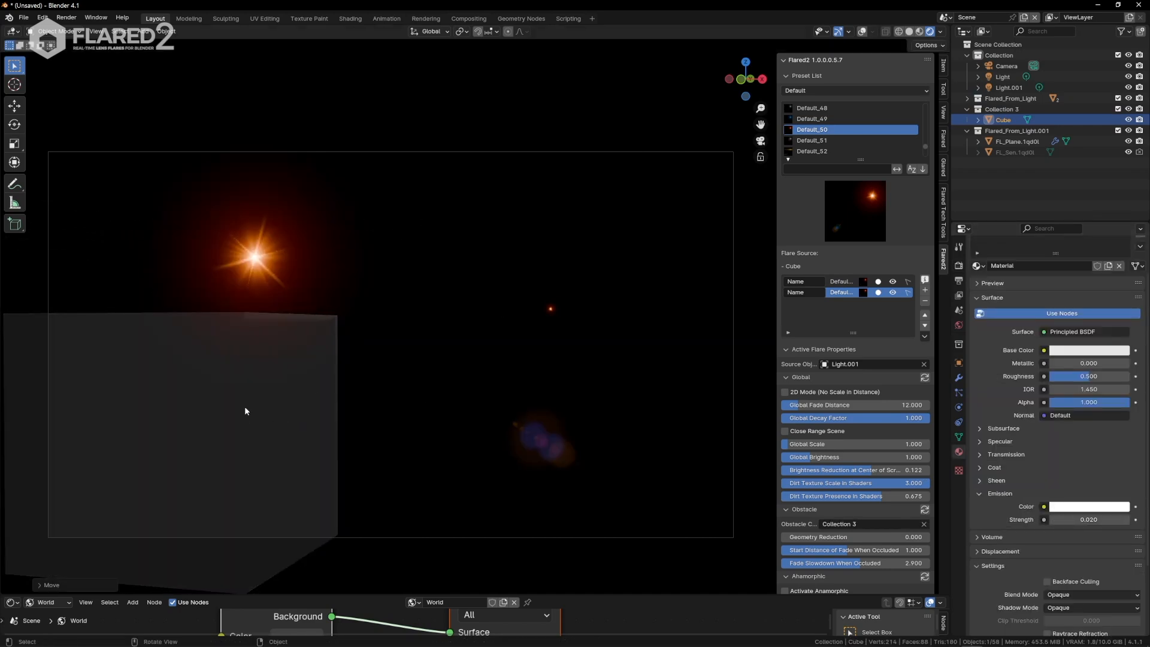
{"action": "key", "text": "g"}
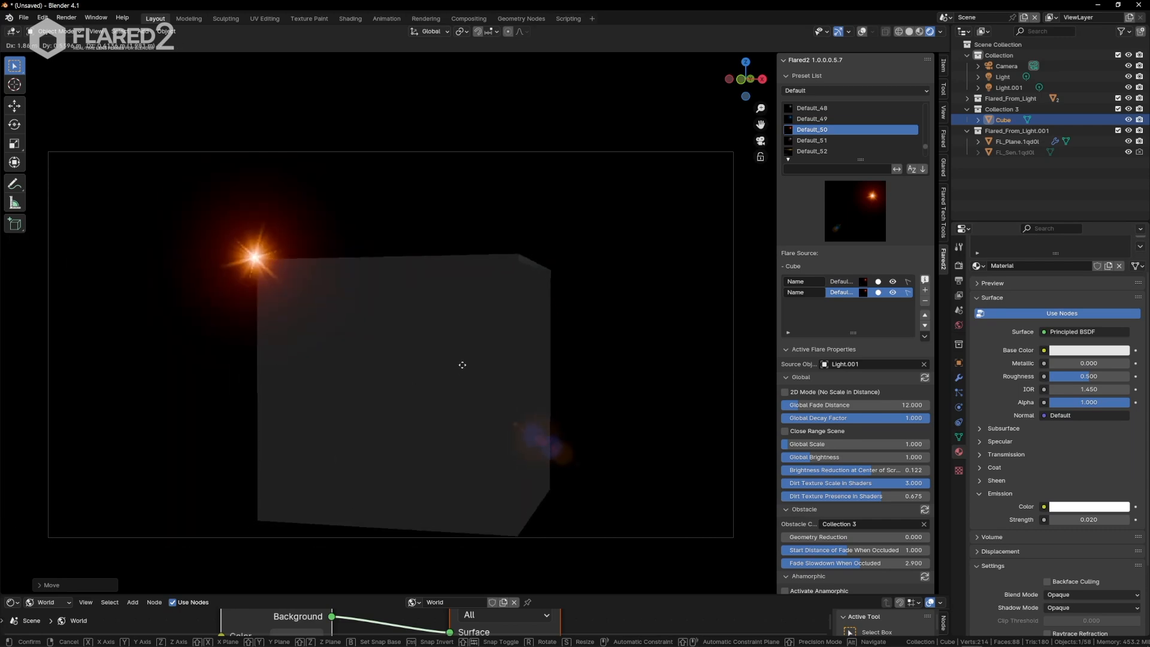
{"action": "left_click", "coordinate": [192, 431]}
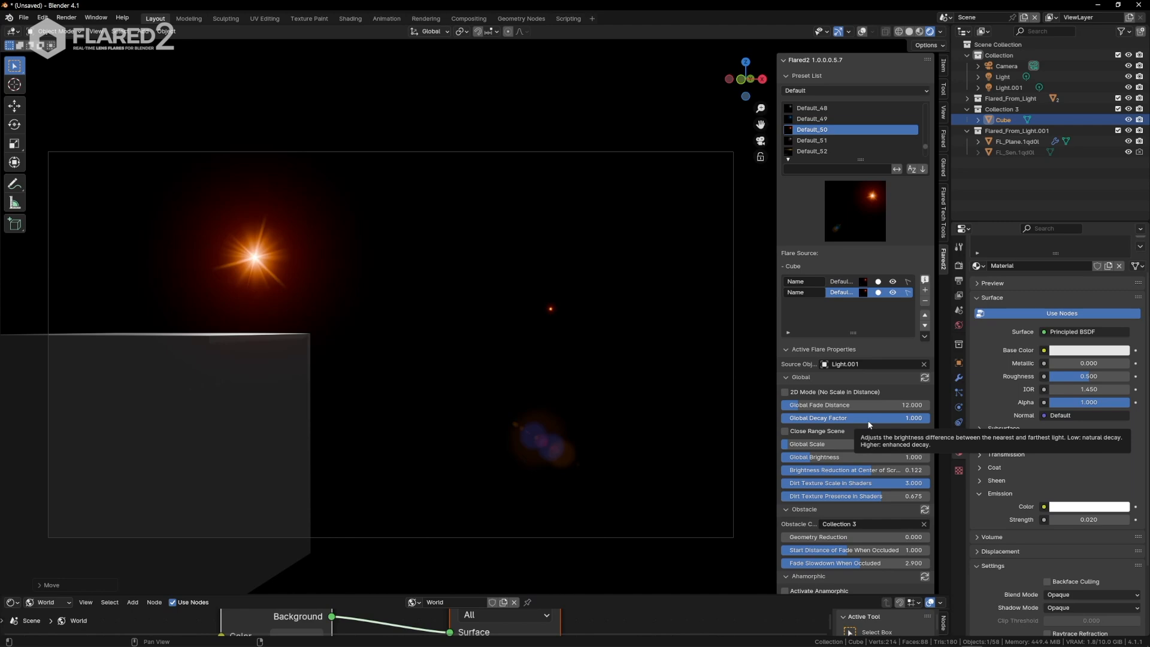
Step: Enlarge the preset list and add a Default_41 preset flare to the cube
{"action": "scroll", "coordinate": [868, 422], "scroll_direction": "down", "scroll_amount": 10}
{"action": "left_click_drag", "start_coordinate": [831, 564], "coordinate": [832, 565]}
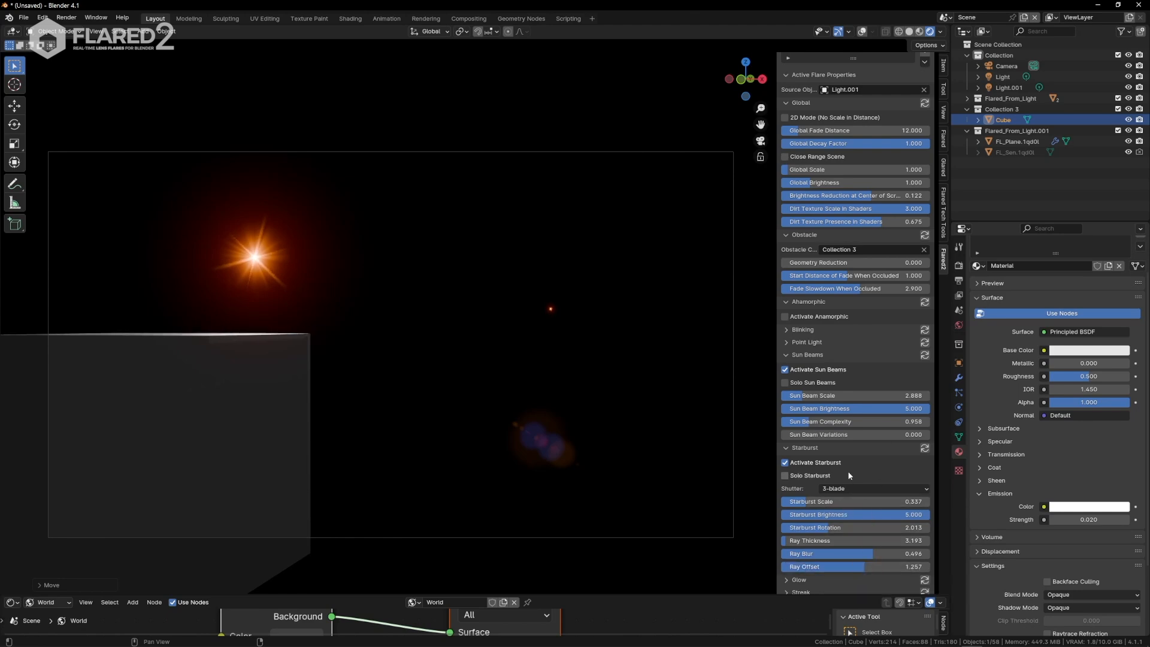
{"action": "scroll", "coordinate": [848, 476], "scroll_direction": "up", "scroll_amount": 10}
{"action": "scroll", "coordinate": [834, 153], "scroll_direction": "up", "scroll_amount": 2}
{"action": "left_click_drag", "start_coordinate": [862, 159], "coordinate": [849, 441]}
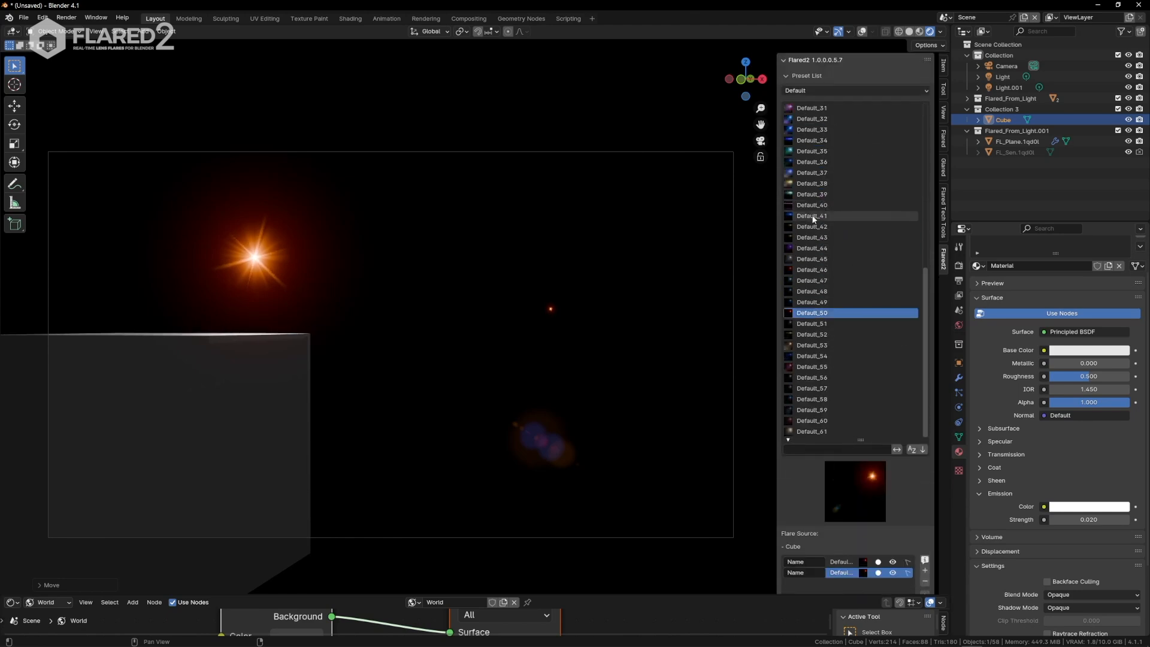
{"action": "left_click", "coordinate": [813, 217]}
{"action": "left_click", "coordinate": [925, 570]}
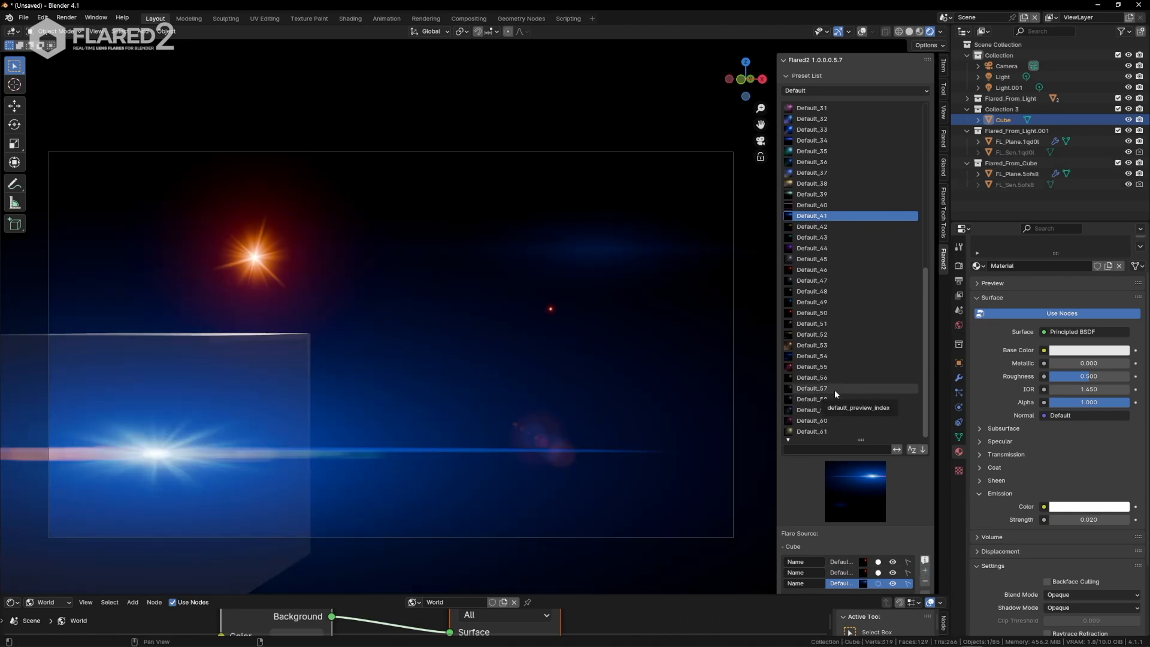
Step: View the Custom preset list, return to the Default list, and deselect the cube
{"action": "left_click", "coordinate": [807, 91]}
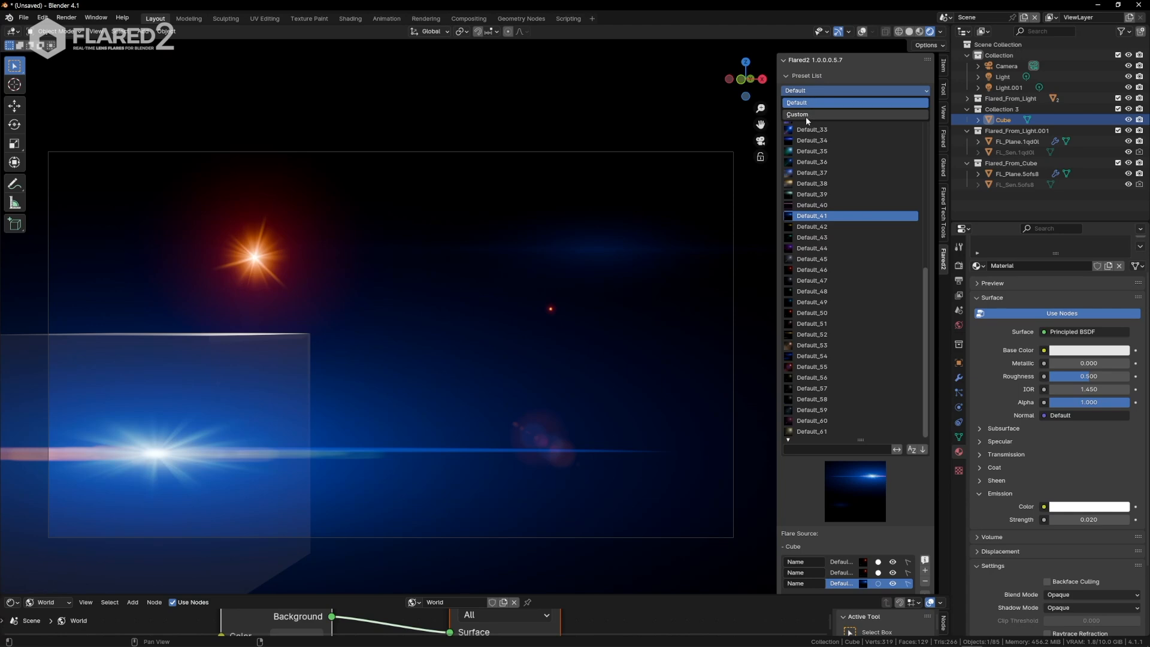
{"action": "left_click", "coordinate": [806, 115]}
{"action": "left_click", "coordinate": [822, 90]}
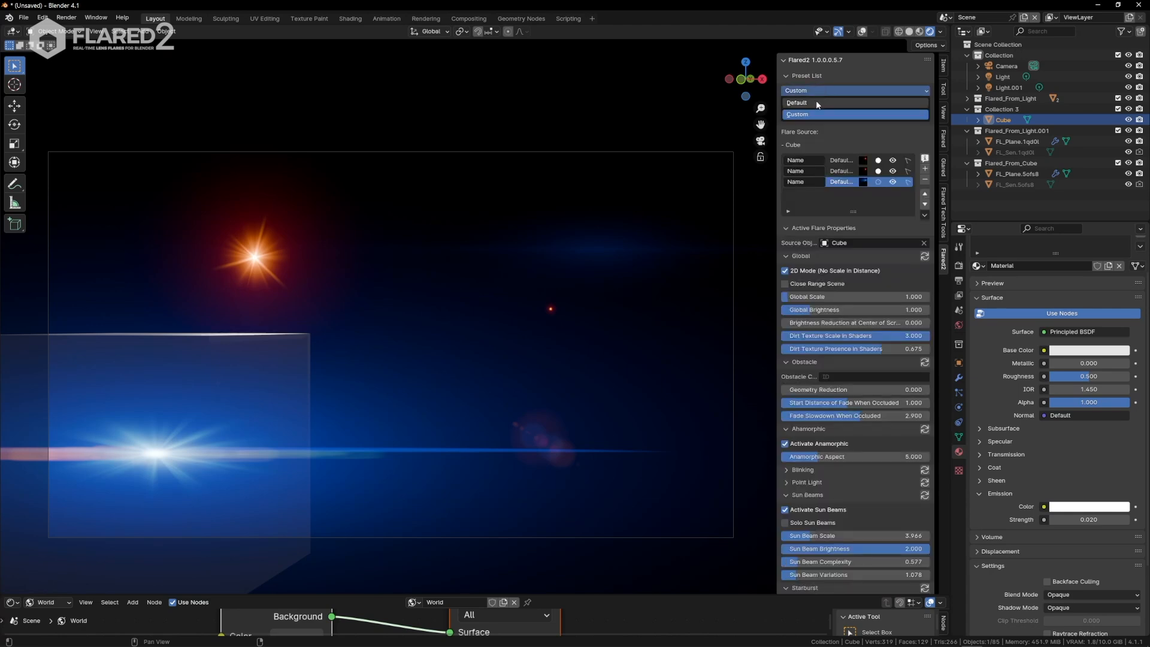
{"action": "left_click", "coordinate": [822, 100]}
{"action": "left_click_drag", "start_coordinate": [175, 210], "coordinate": [358, 318]}
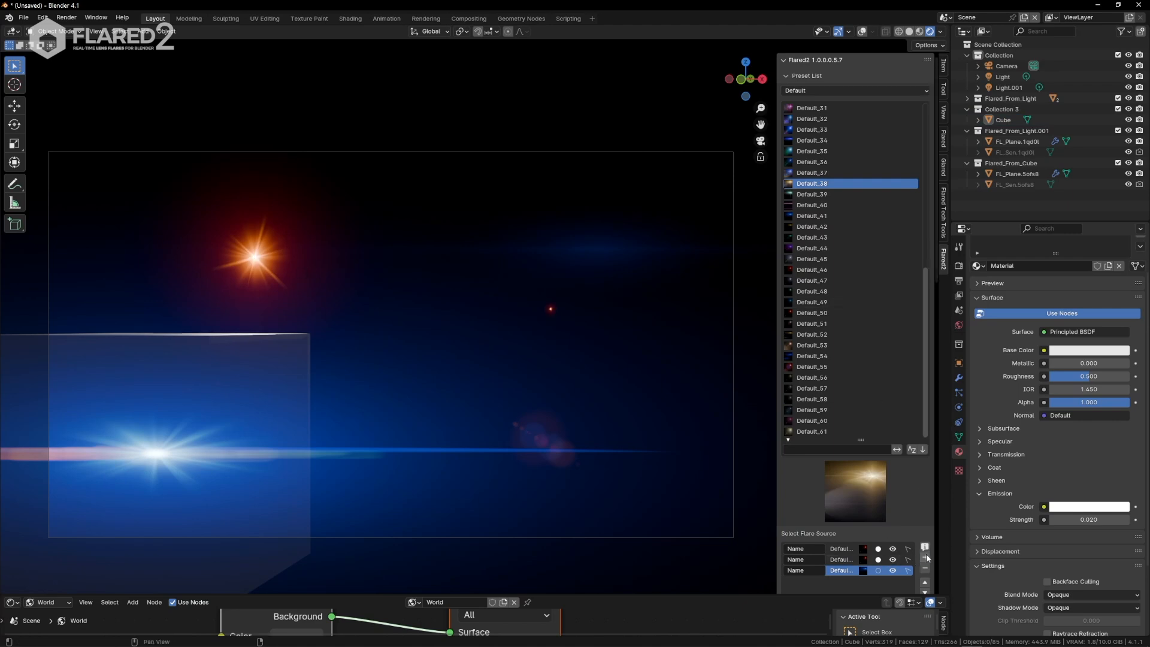
Step: Set the cube flare's Sun Beam Scale to 6.428, Sun Beam Complexity to 1.793 and Starburst Scale to 0.566, and open the flare list's export options
{"action": "scroll", "coordinate": [400, 418], "scroll_direction": "down", "scroll_amount": 3}
{"action": "scroll", "coordinate": [832, 518], "scroll_direction": "down", "scroll_amount": 10}
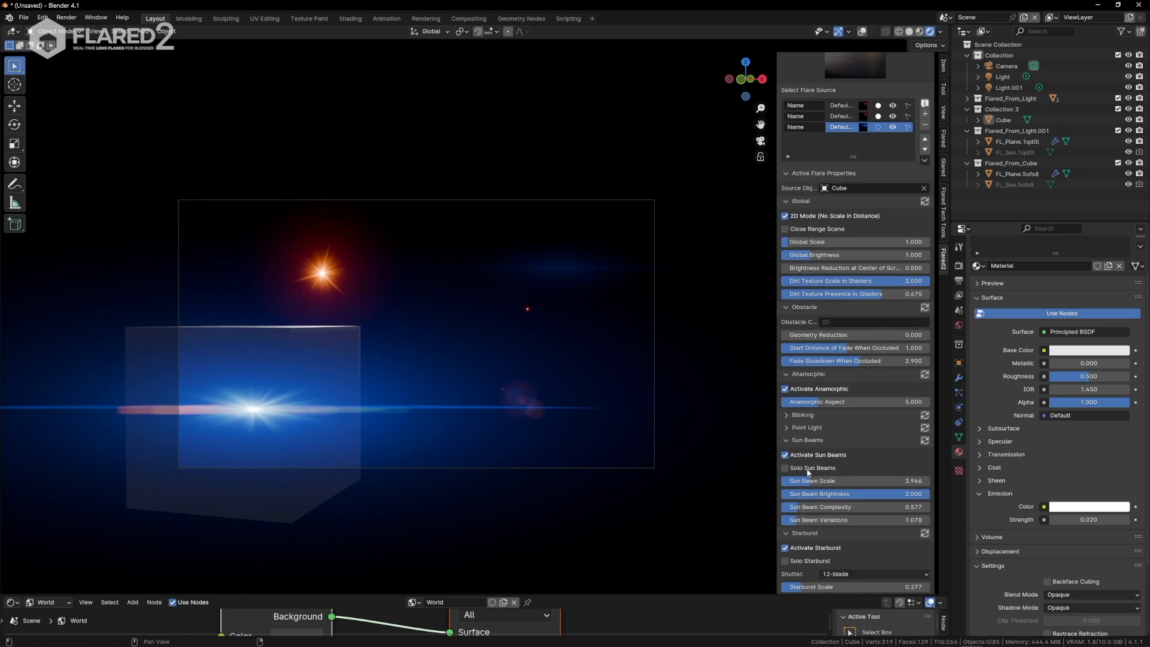
{"action": "left_click_drag", "start_coordinate": [810, 481], "coordinate": [847, 507]}
{"action": "scroll", "coordinate": [847, 506], "scroll_direction": "down", "scroll_amount": 3}
{"action": "left_click_drag", "start_coordinate": [818, 544], "coordinate": [811, 544]}
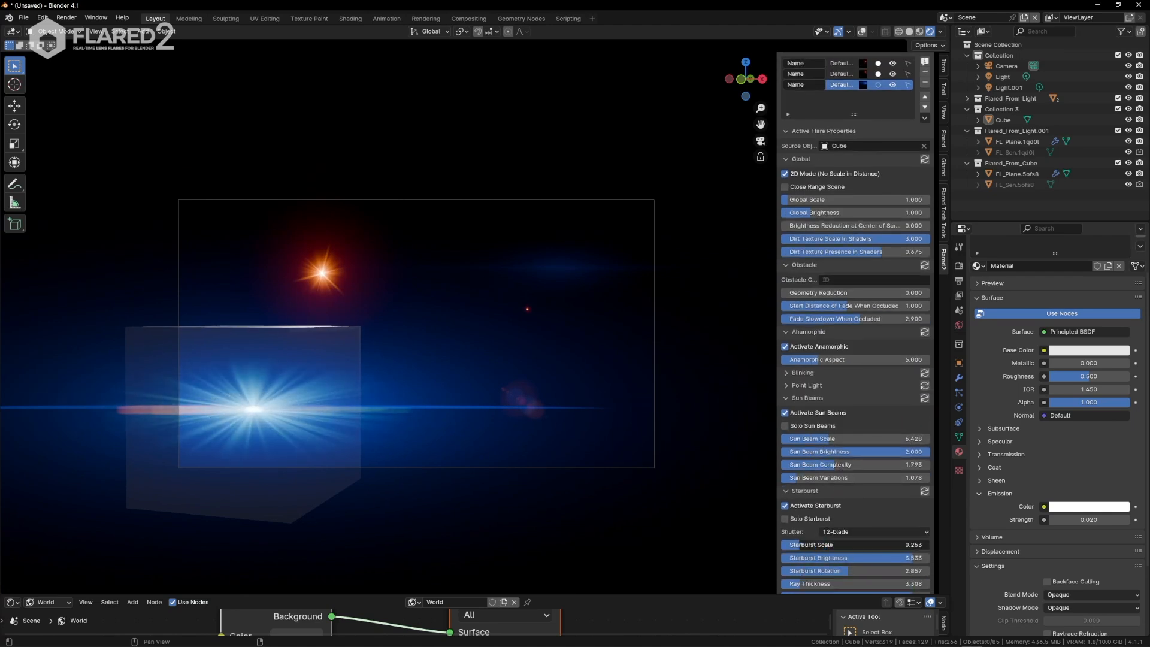
{"action": "scroll", "coordinate": [898, 299], "scroll_direction": "up", "scroll_amount": 9}
{"action": "left_click", "coordinate": [924, 244]}
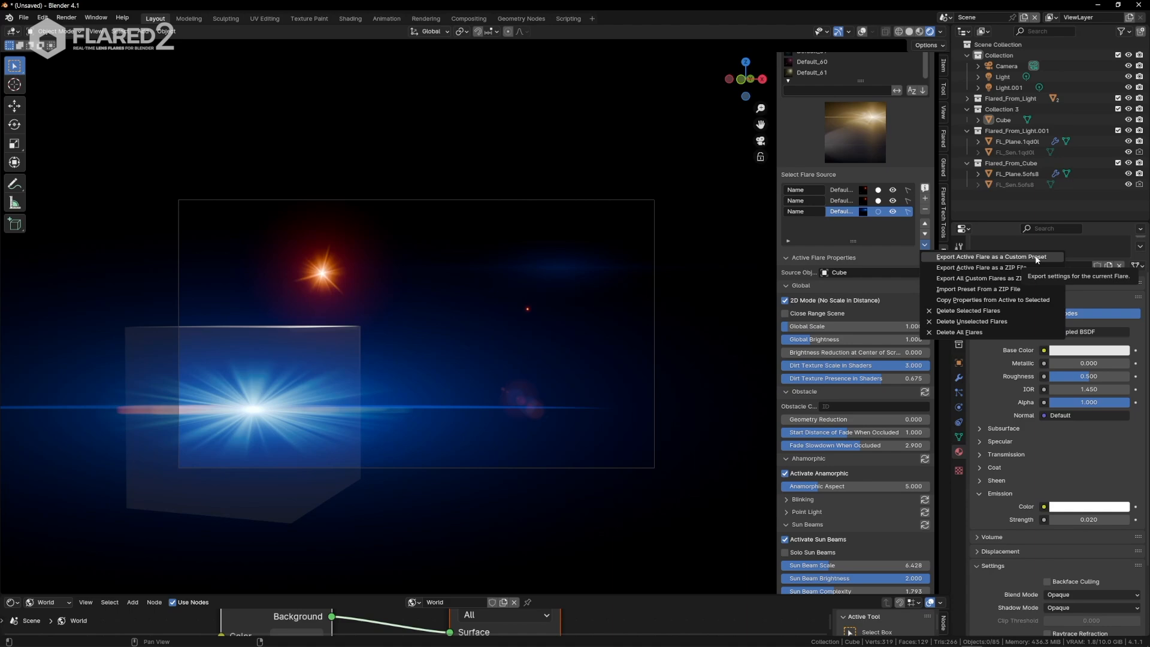
Step: Activate Hoop - Halo on the cube's flare and raise its Hoop Scale to about 1.653
{"action": "scroll", "coordinate": [659, 431], "scroll_direction": "down", "scroll_amount": 5}
{"action": "scroll", "coordinate": [838, 479], "scroll_direction": "down", "scroll_amount": 10}
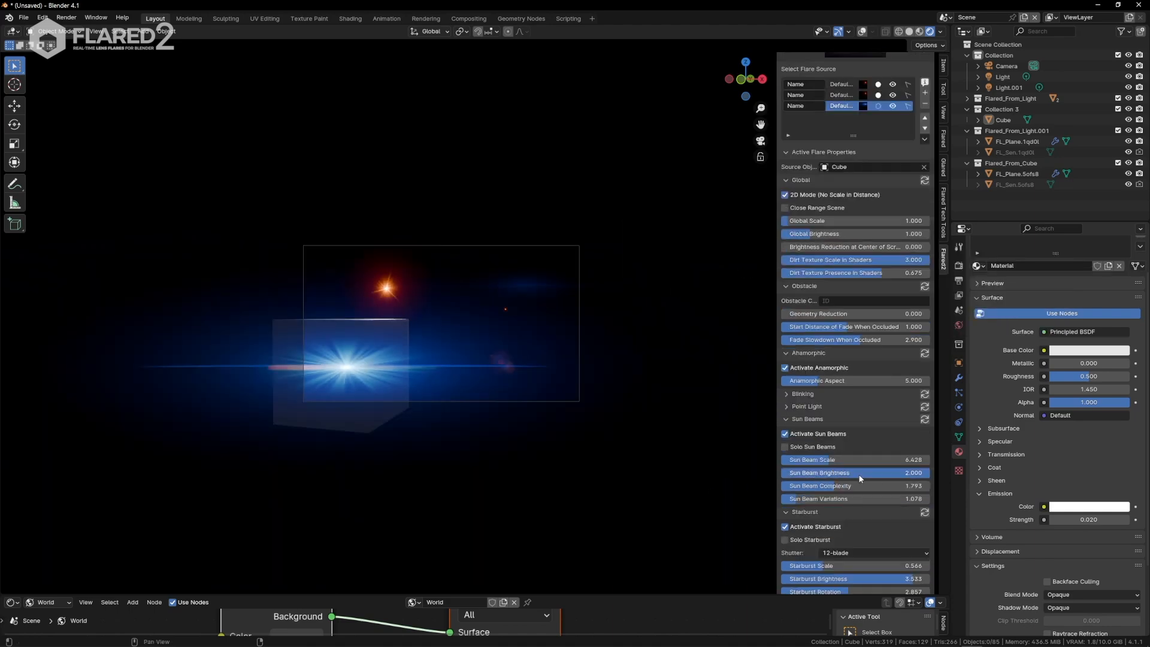
{"action": "scroll", "coordinate": [836, 501], "scroll_direction": "down", "scroll_amount": 3}
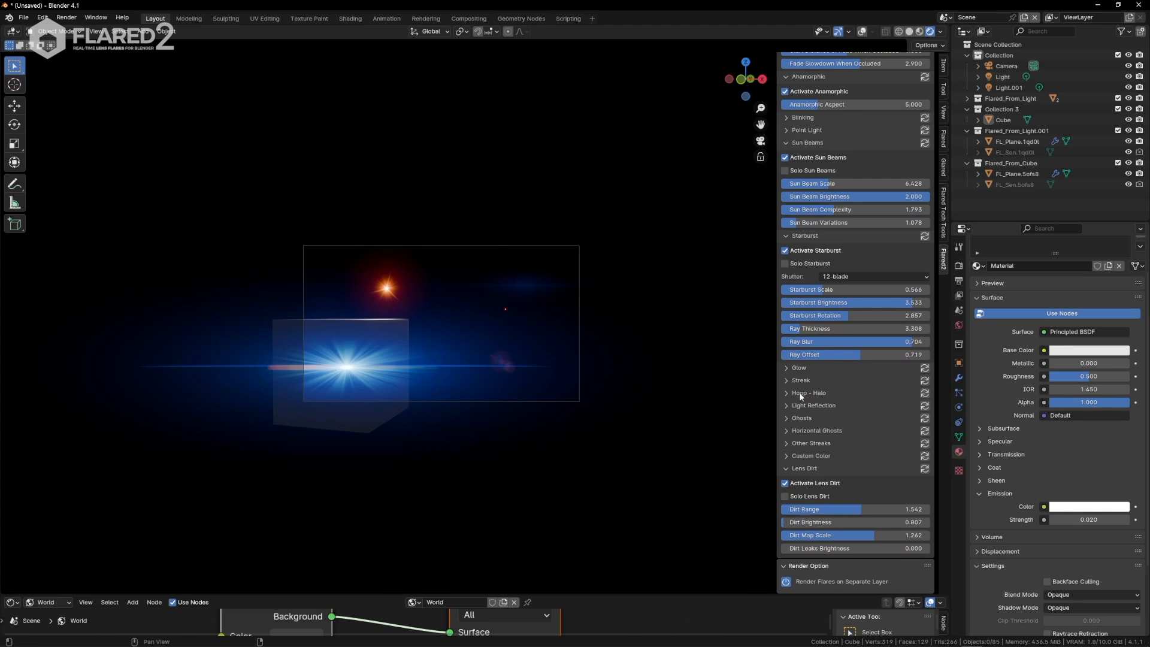
{"action": "left_click", "coordinate": [825, 394]}
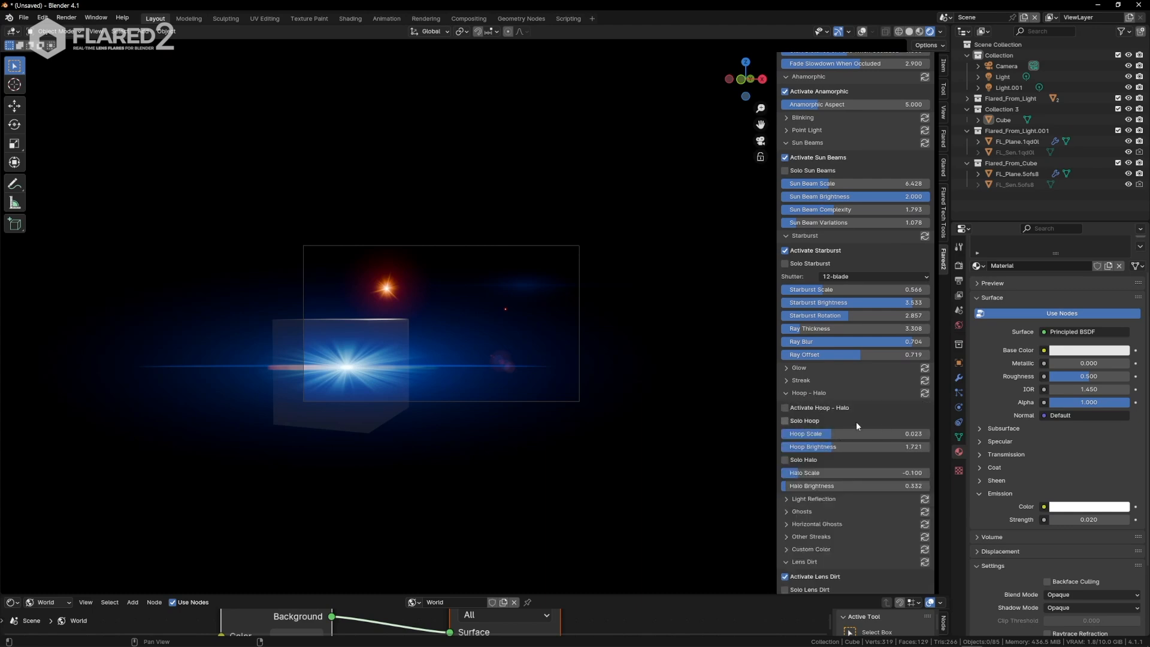
{"action": "left_click", "coordinate": [820, 407]}
{"action": "scroll", "coordinate": [601, 397], "scroll_direction": "up", "scroll_amount": 2}
{"action": "left_click_drag", "start_coordinate": [832, 434], "coordinate": [880, 434]}
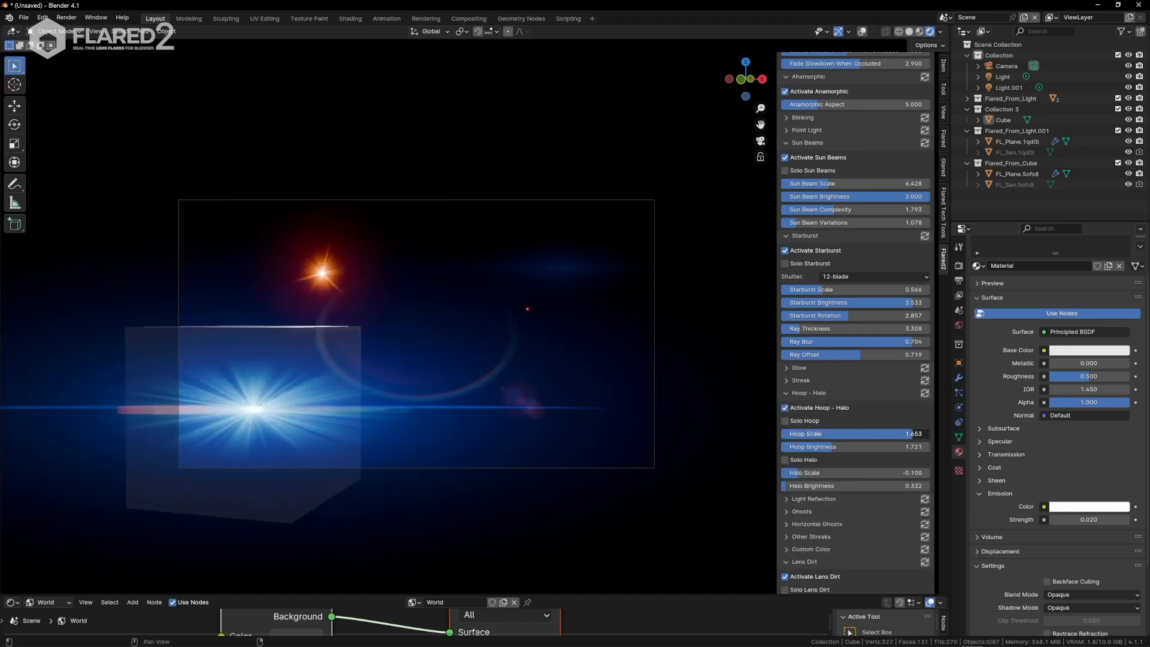